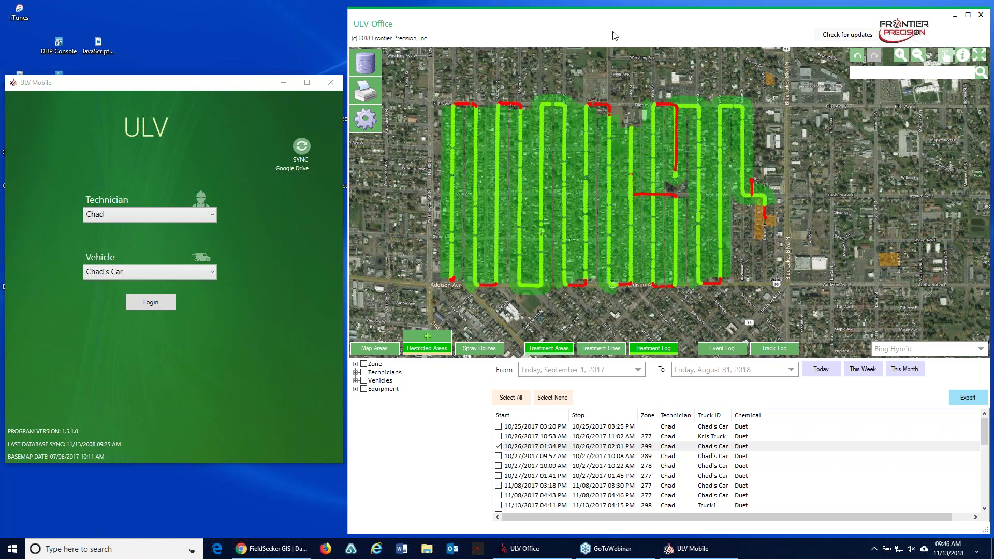
Step: Minimise ULV Office, centre the ULV Mobile login window, and keep the current technician and their car
click(953, 16)
drag(166, 83, 384, 52)
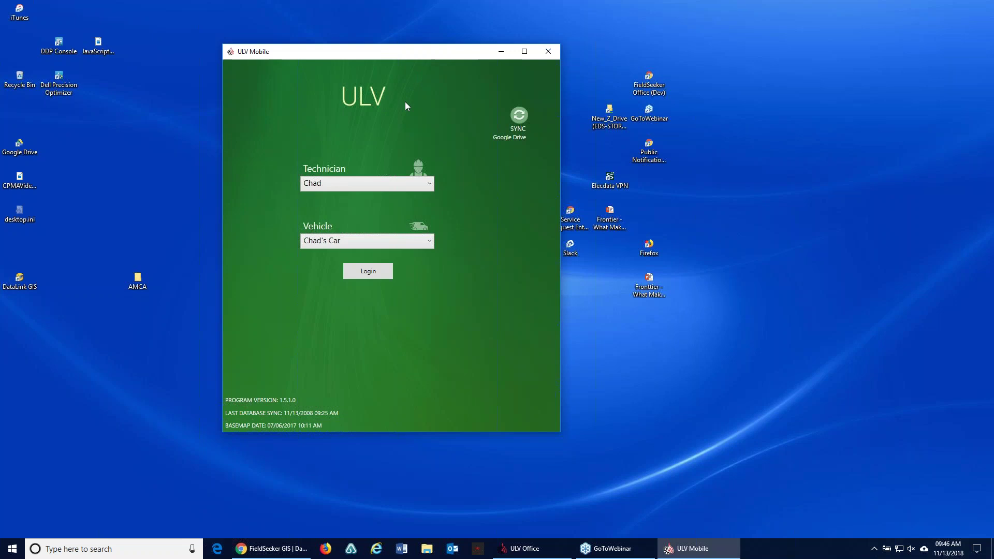
click(428, 187)
click(429, 187)
click(427, 244)
click(427, 244)
Step: Log in, turn on GPS location tracking, and look over the Map layer settings
click(376, 274)
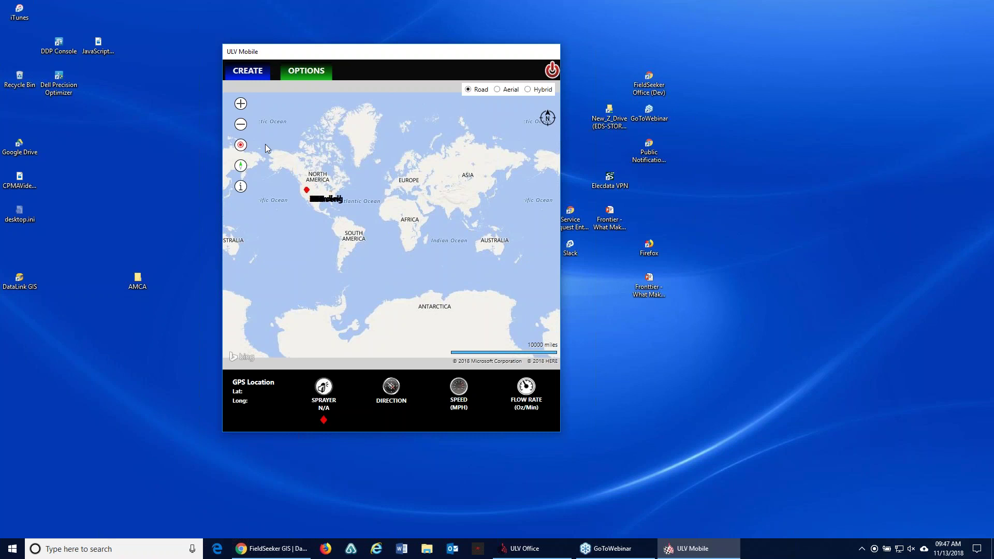
click(240, 145)
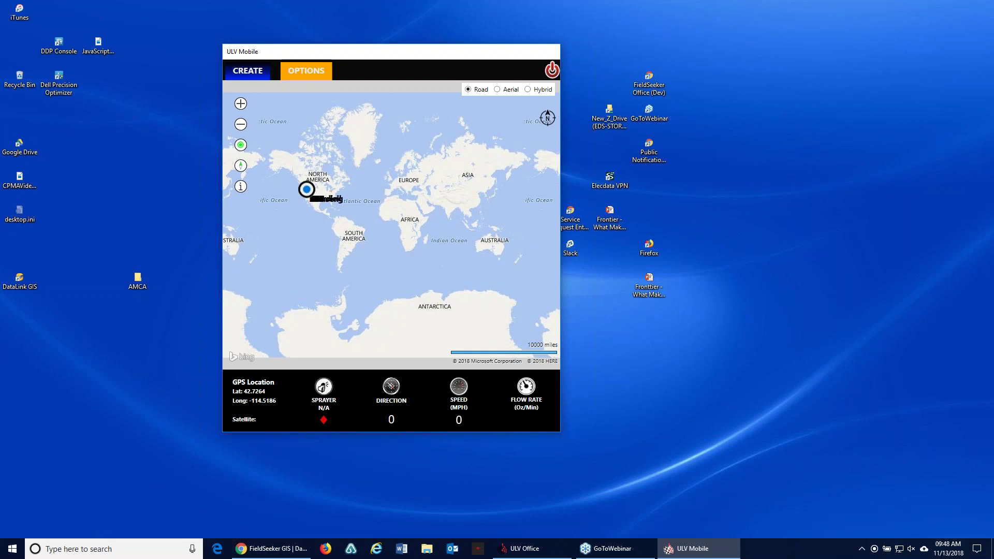
click(306, 70)
click(298, 133)
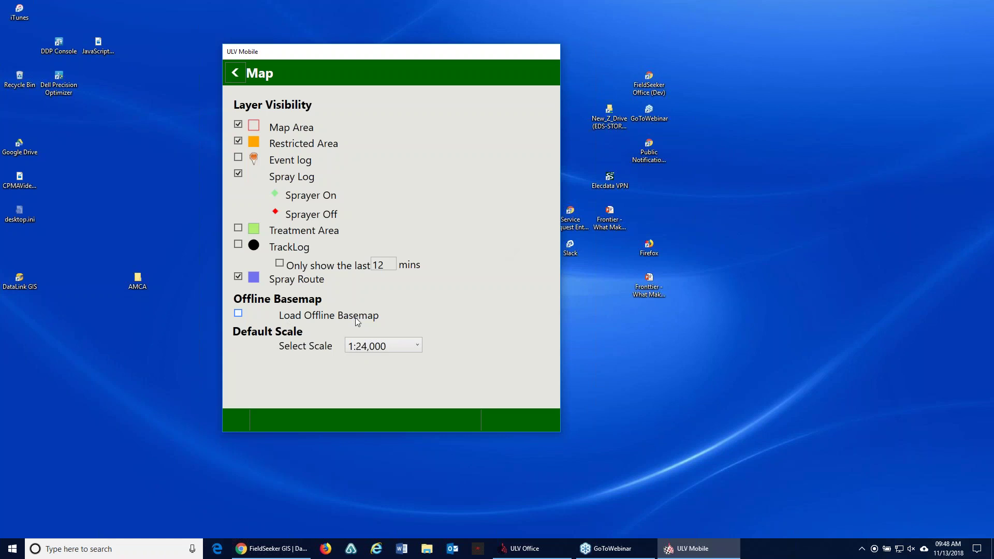
click(235, 73)
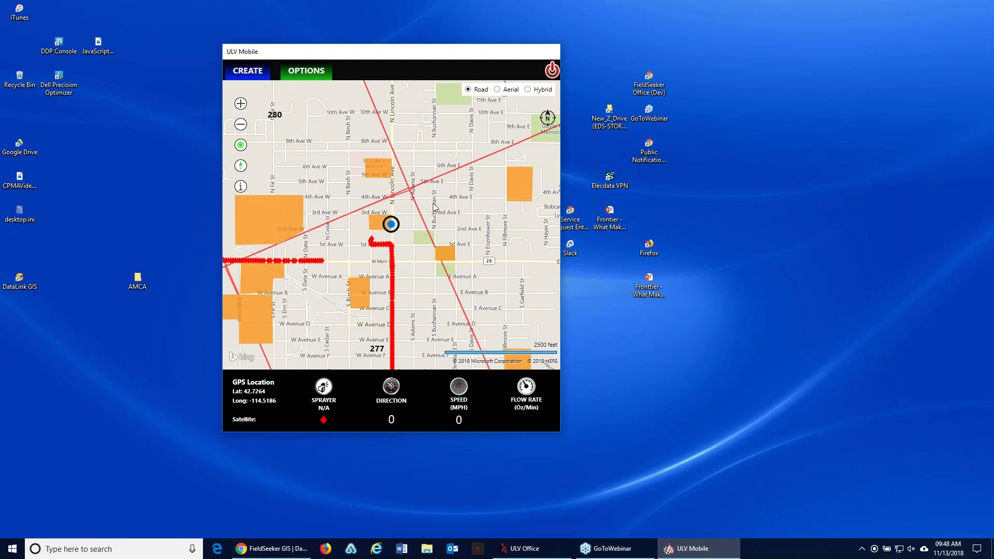
Step: Review the Map layer visibility settings again and return to the map unchanged
click(314, 78)
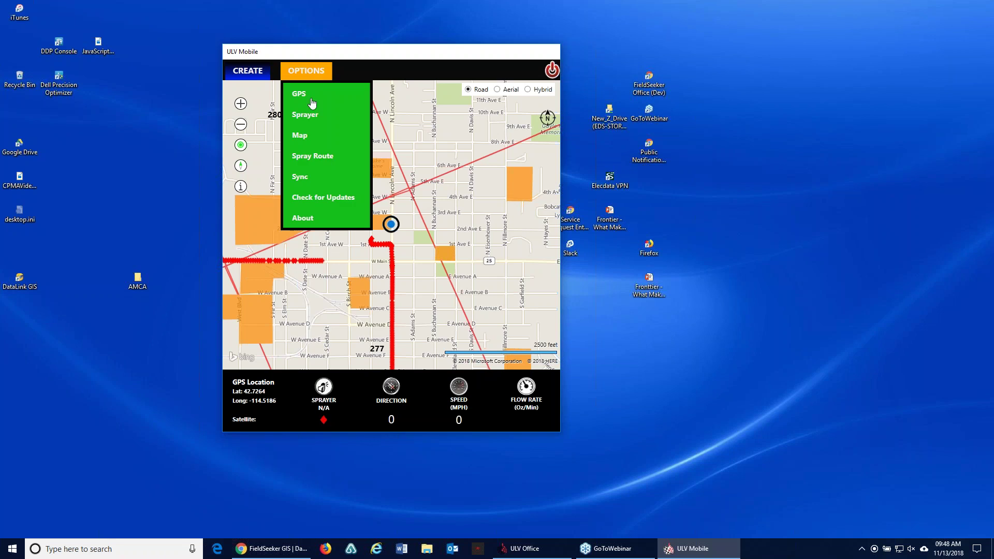
click(311, 142)
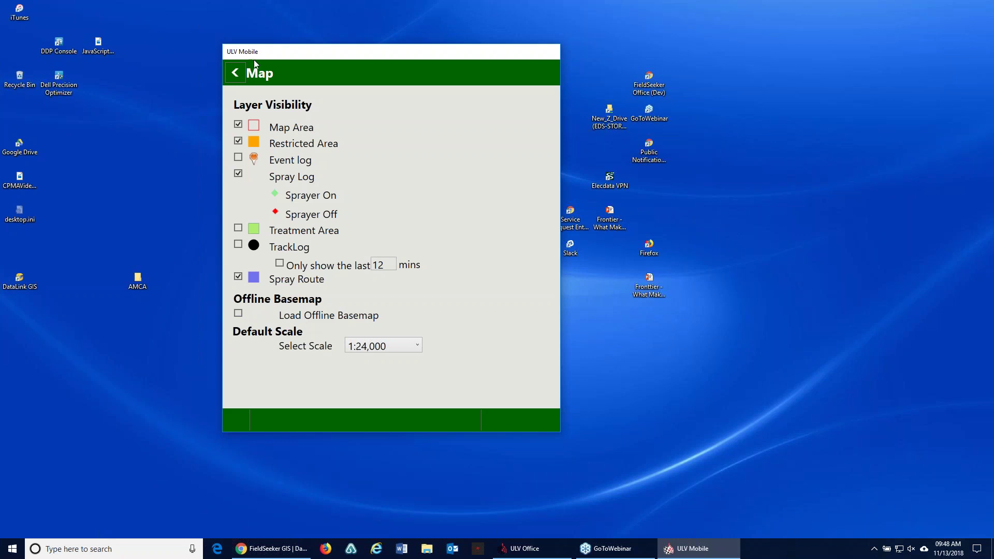
click(243, 73)
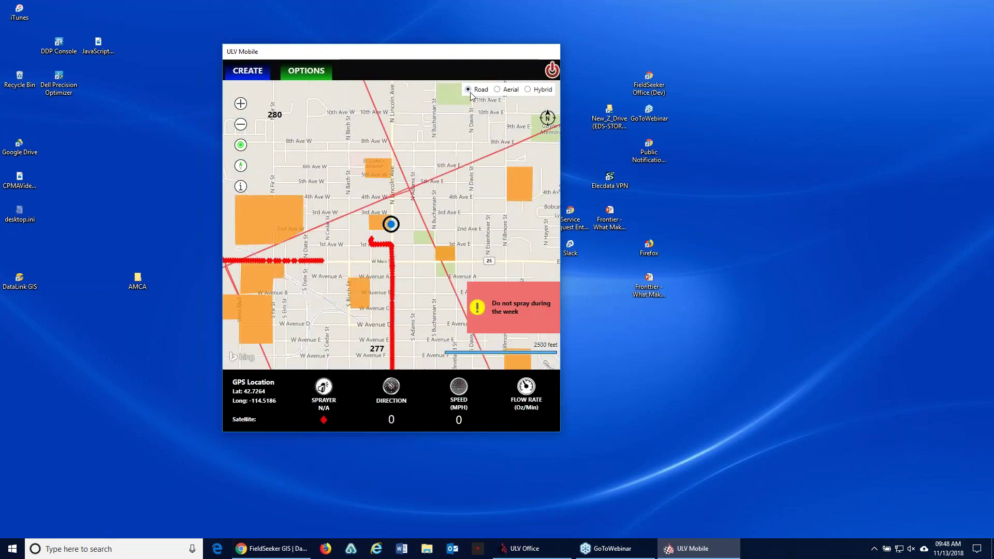
click(498, 90)
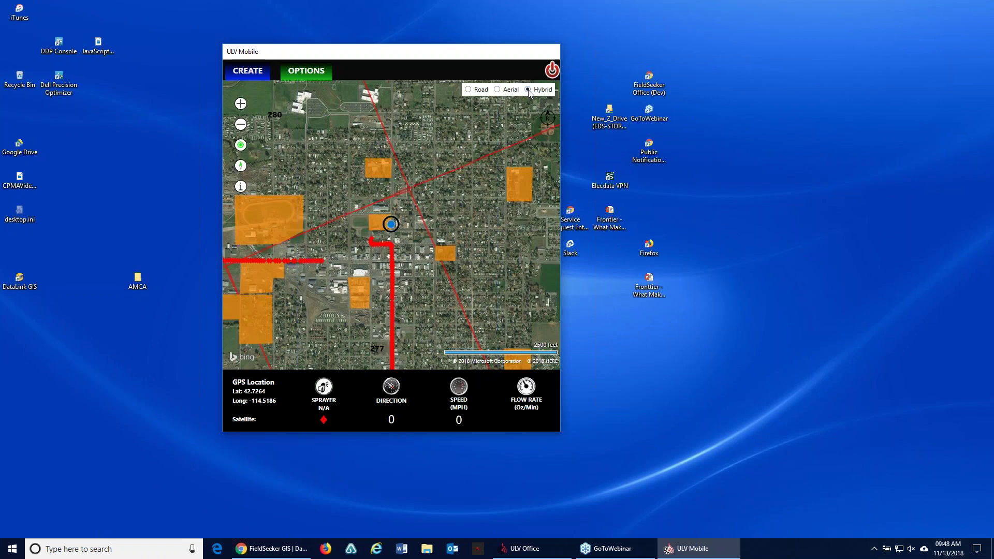
click(469, 90)
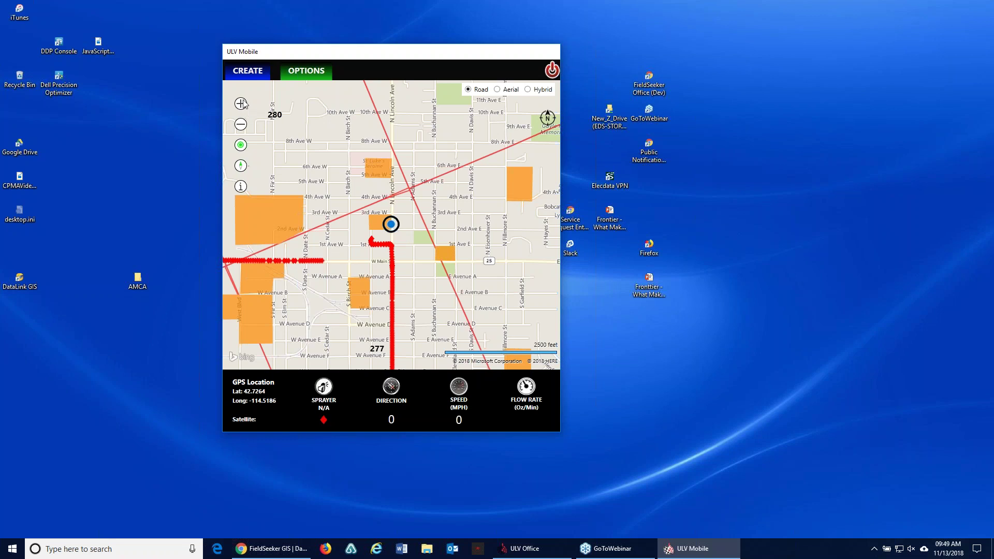
drag(348, 213, 404, 302)
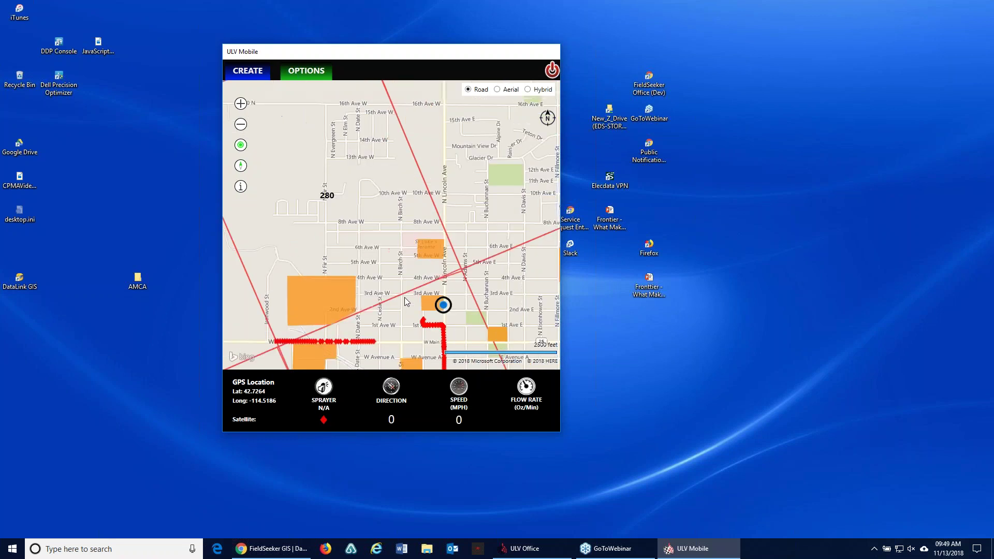
click(240, 145)
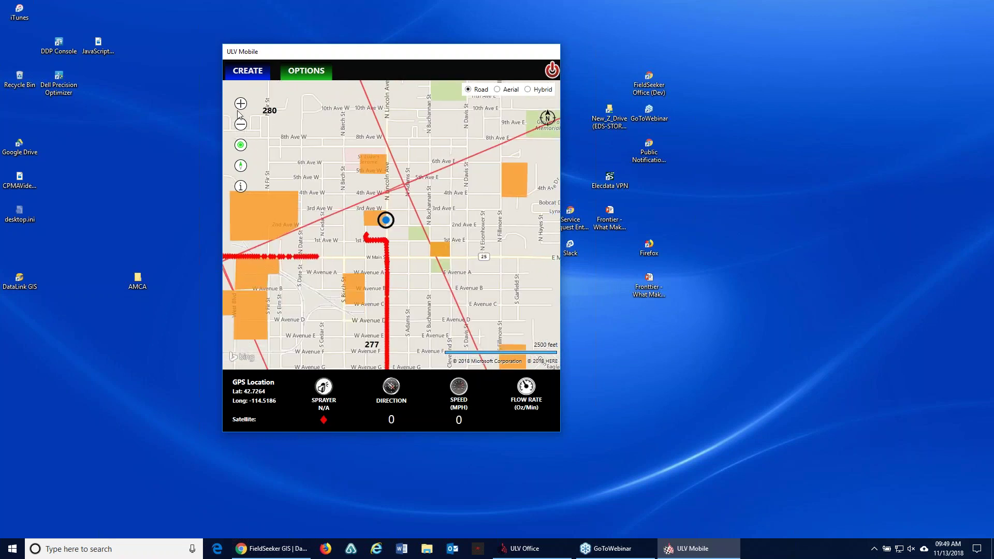
click(241, 147)
drag(427, 227, 386, 275)
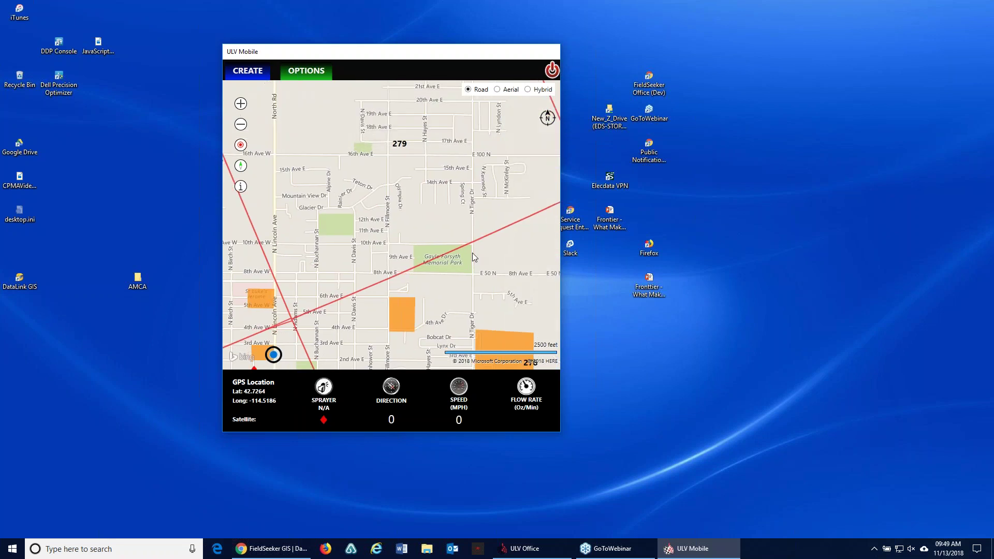
click(241, 147)
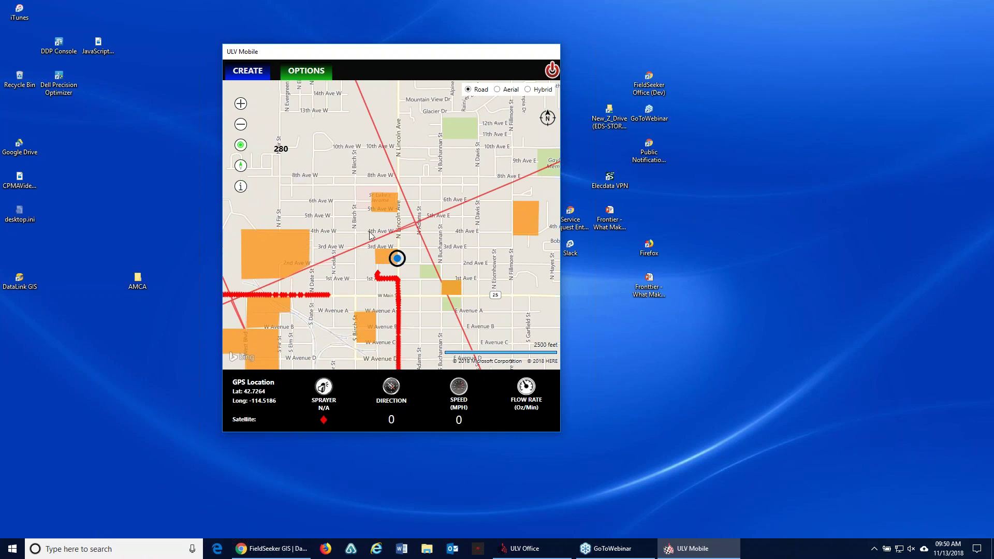
Step: Start a new spray session form with Clarke Sprayer as sprayer and Duet as product
click(250, 75)
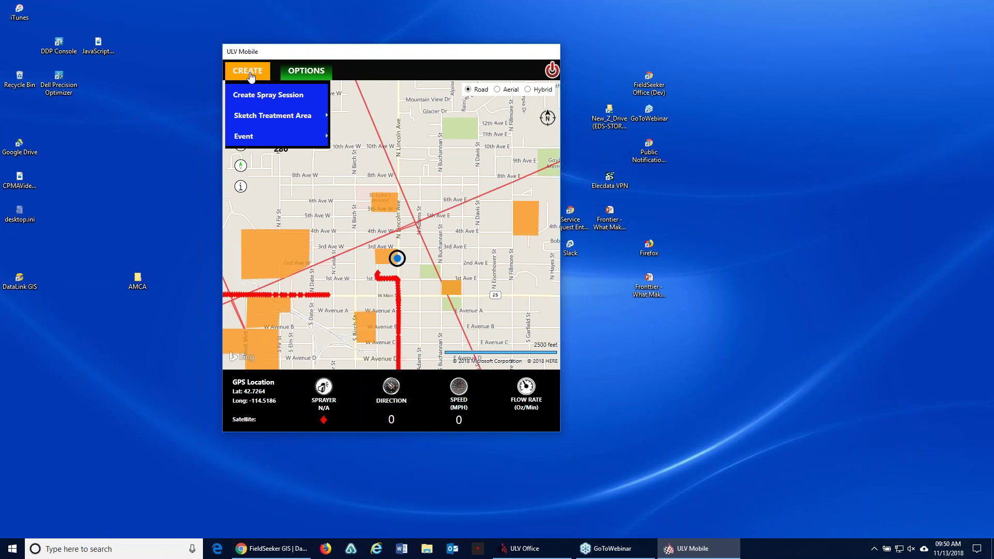
click(256, 95)
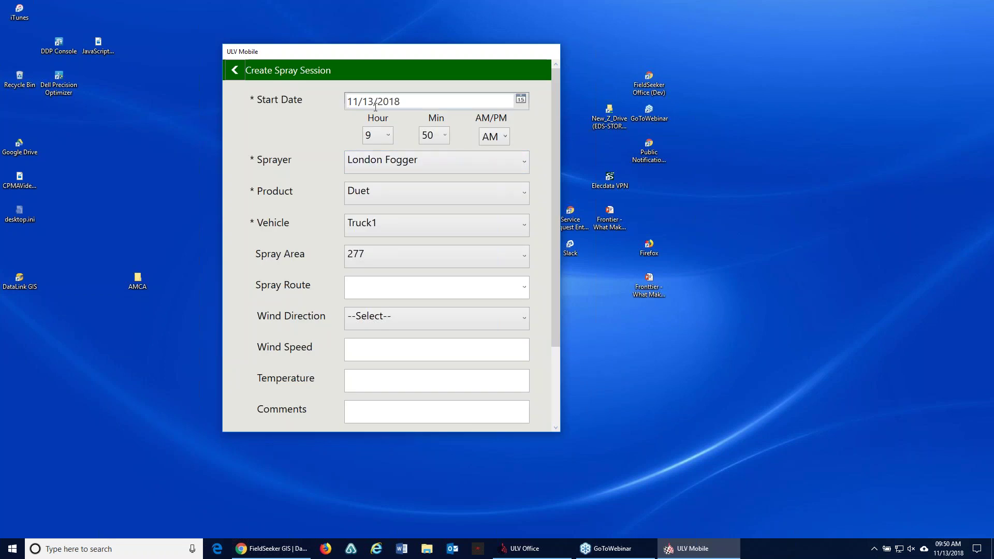
click(433, 171)
click(430, 202)
click(413, 194)
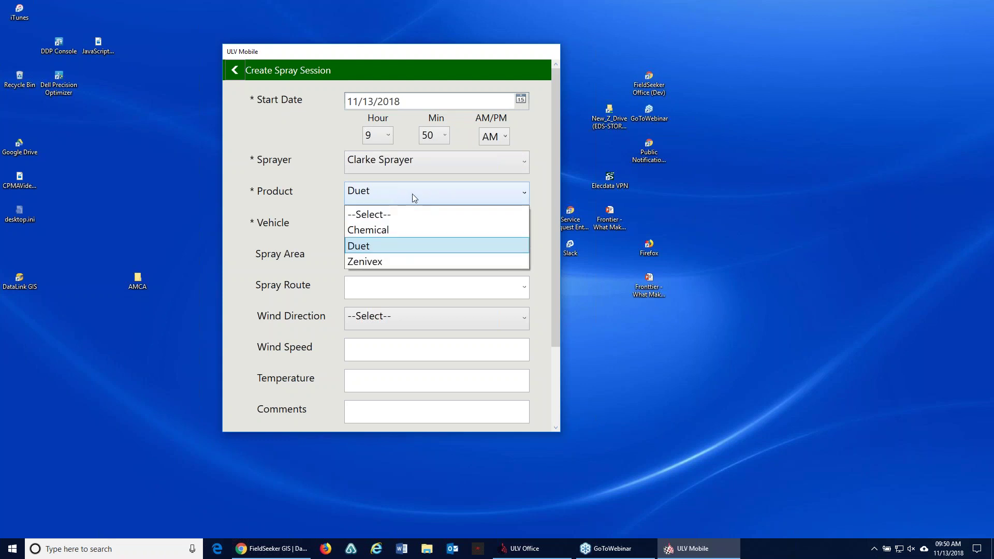
click(413, 194)
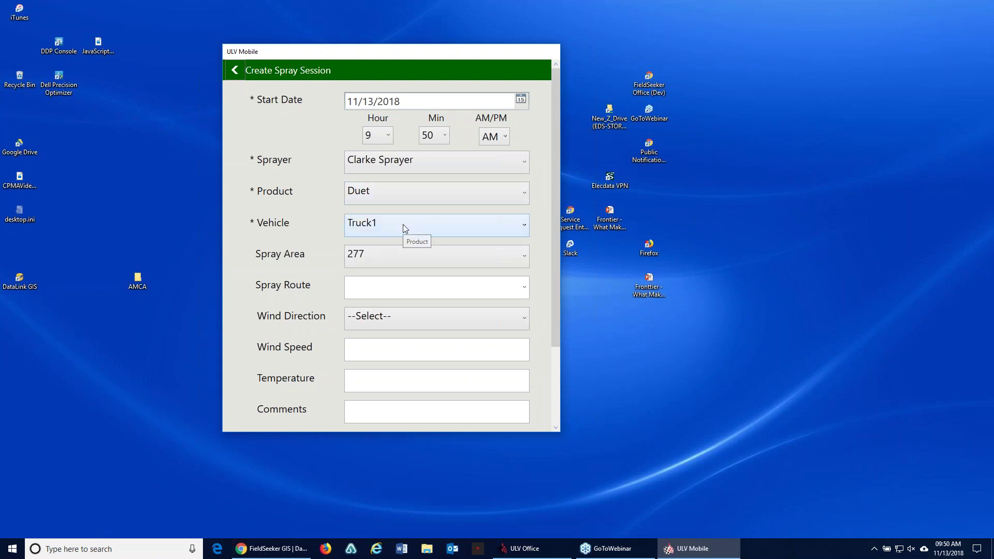
Step: Set spray area 279, wind direction N and wind speed 5
click(393, 259)
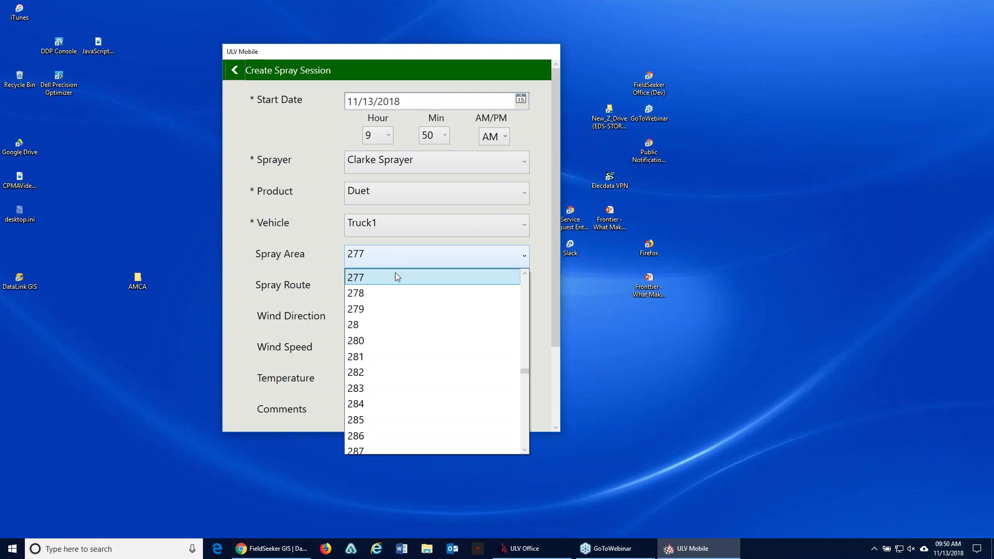
click(392, 308)
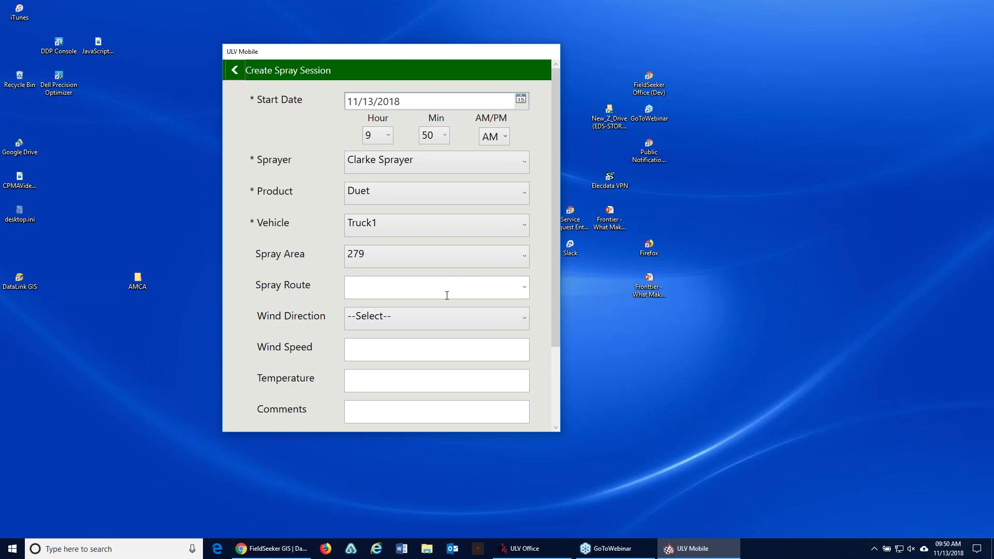
click(492, 325)
click(439, 355)
click(440, 348)
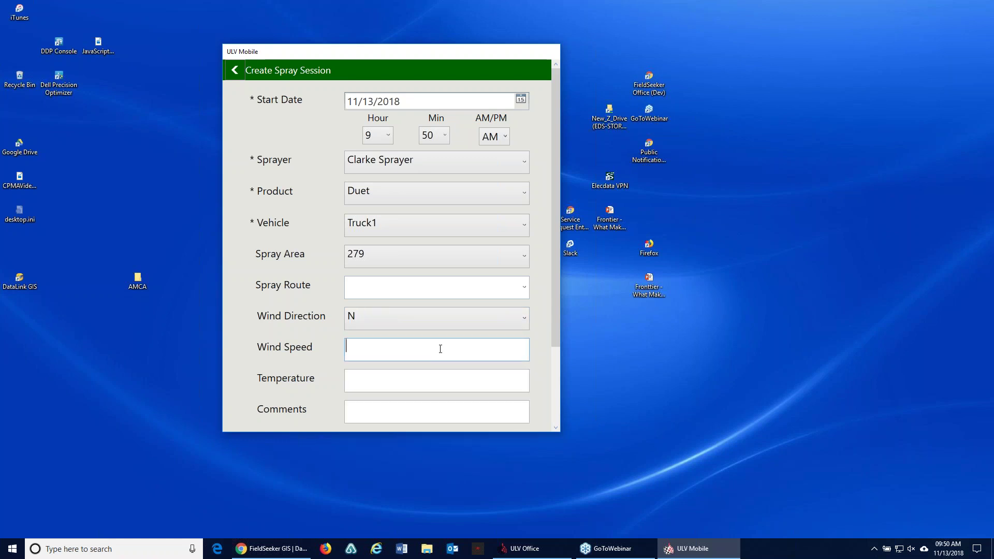
text(5)
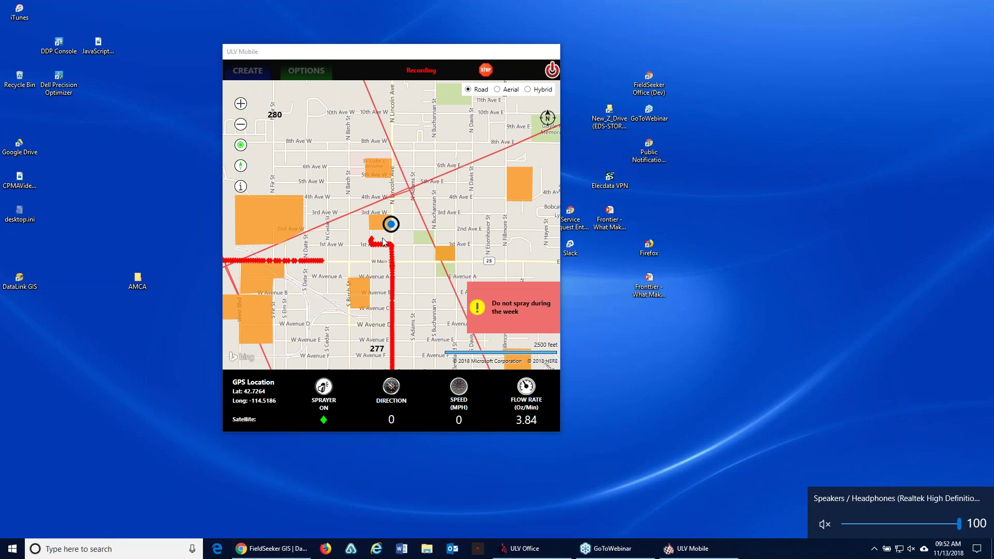
Step: Pan and zoom out over the full recorded spray loop, then request stopping the session
drag(355, 302, 438, 231)
click(240, 146)
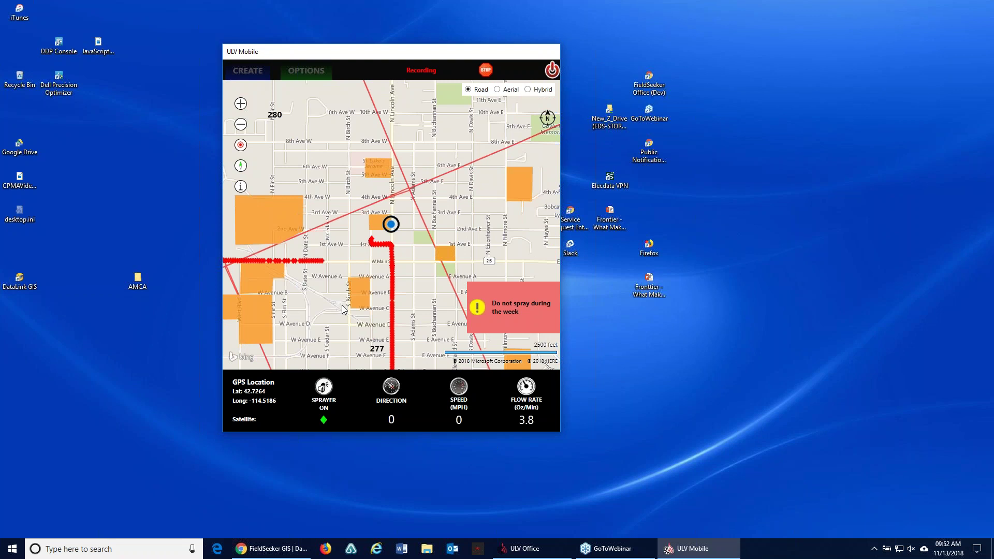
scroll(356, 290, down, 2)
mouse_move(329, 305)
mouse_down()
mouse_move(352, 283)
mouse_move(490, 214)
mouse_move(501, 218)
mouse_up()
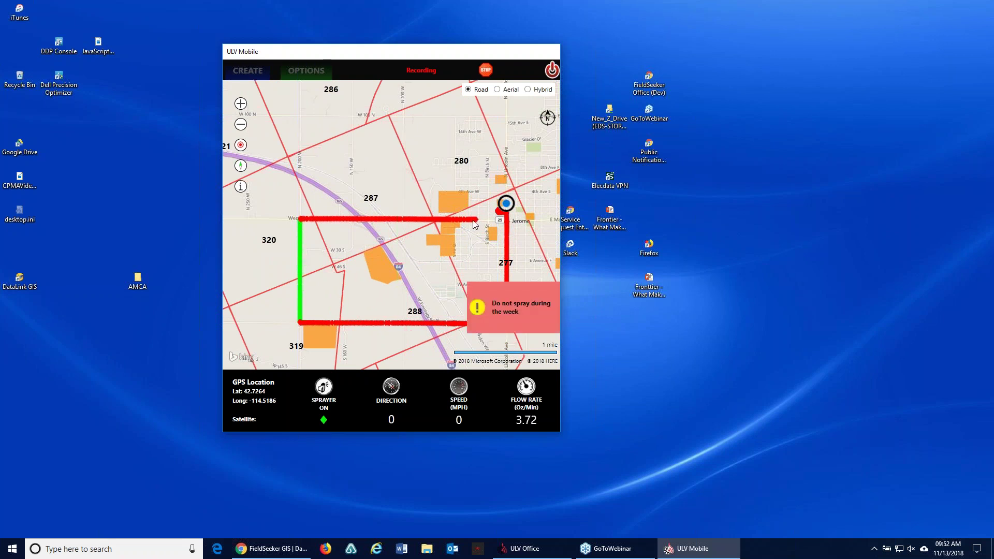
click(486, 73)
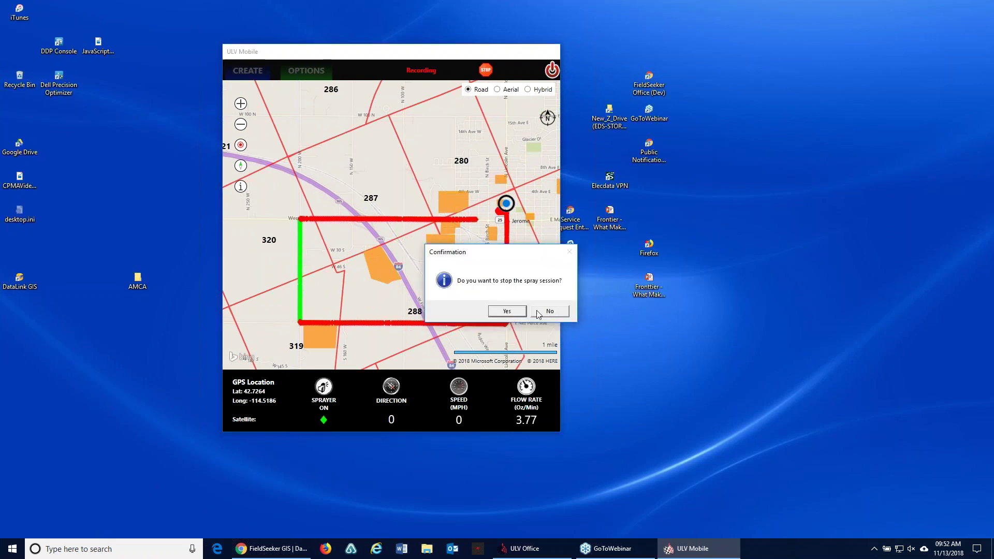
Step: Confirm Yes to stop the spray session and go to the OPTIONS > Map layer settings
click(505, 311)
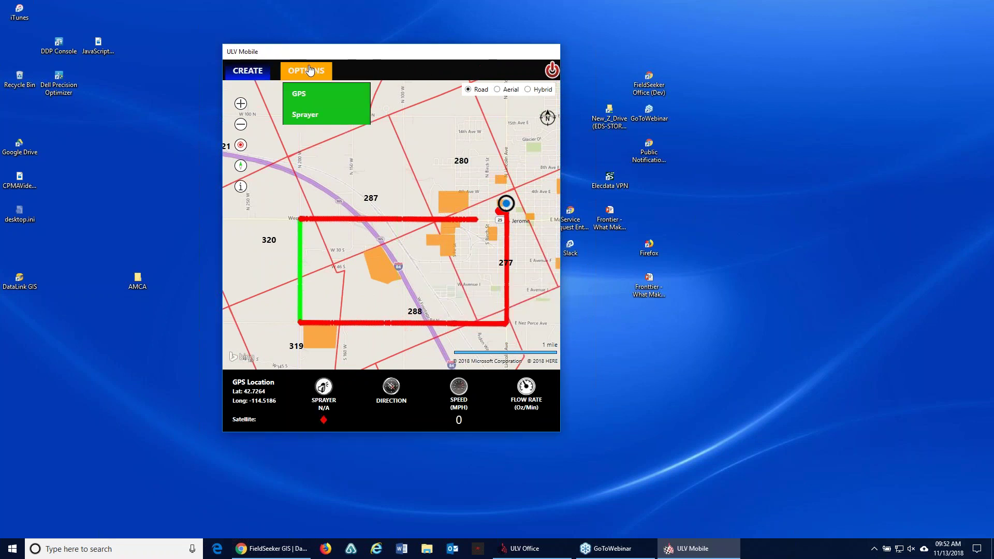
mouse_move(306, 72)
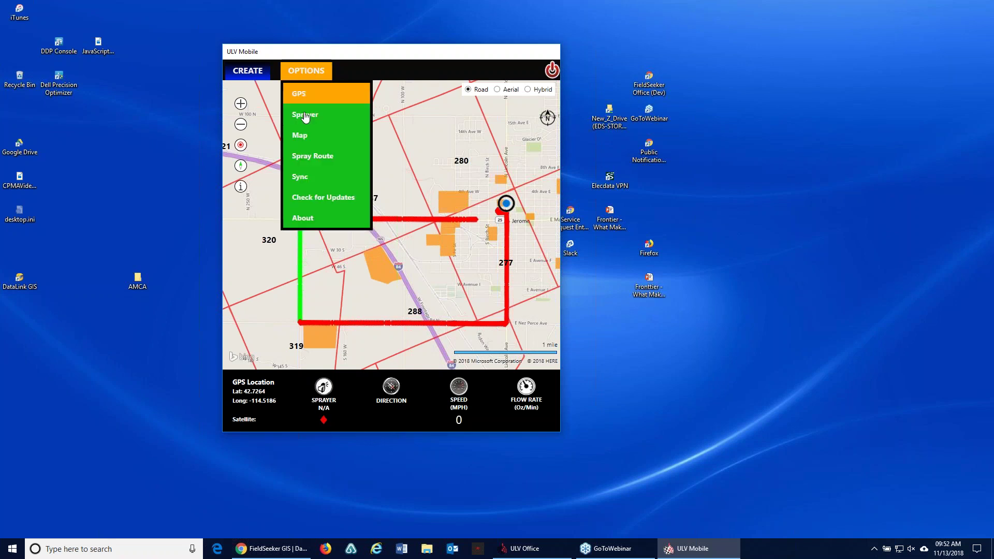
click(304, 136)
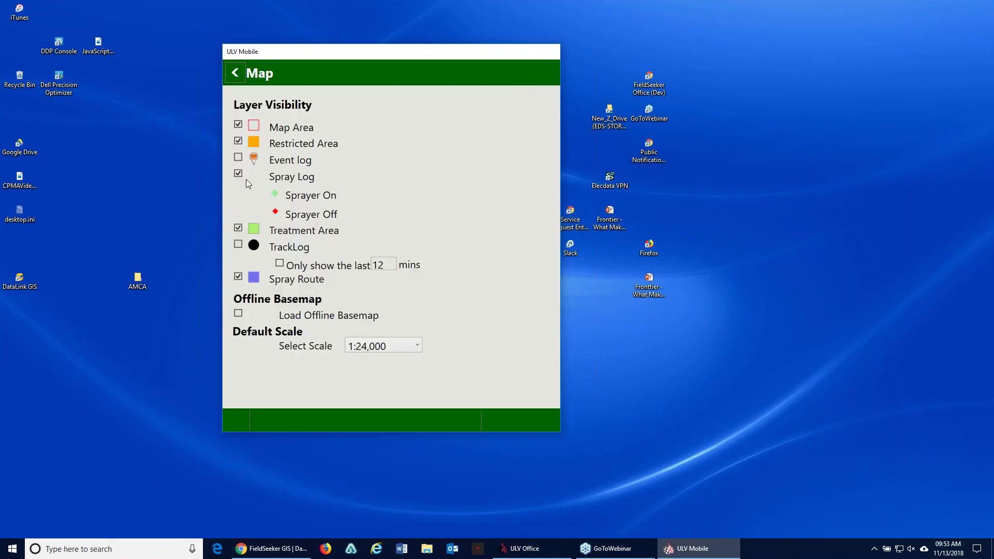
Step: Return to the map and zoom and pan along the green sprayed stretch to the town's GPS position
click(234, 73)
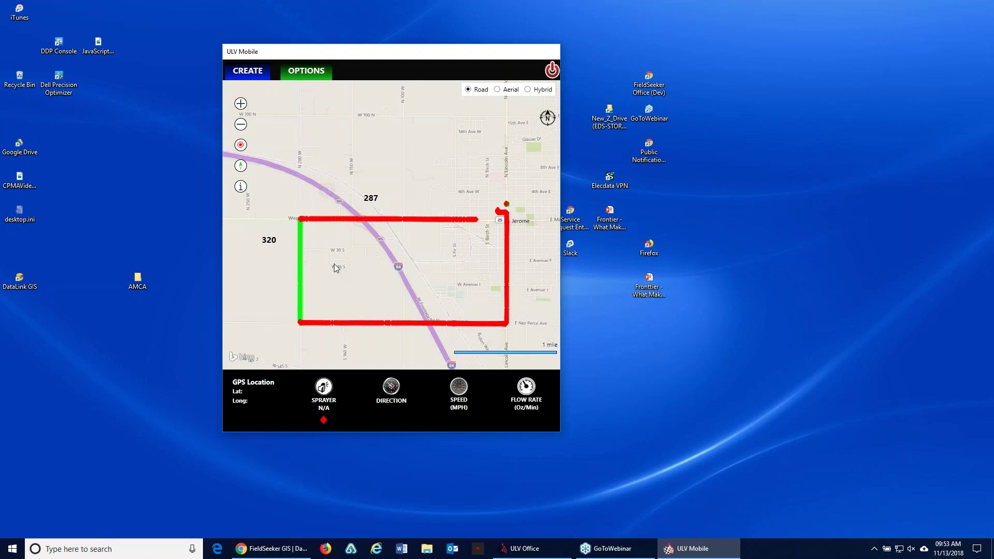
double_click(305, 272)
drag(320, 256, 549, 246)
double_click(498, 237)
mouse_move(466, 238)
mouse_down()
mouse_move(483, 231)
mouse_move(347, 264)
mouse_up()
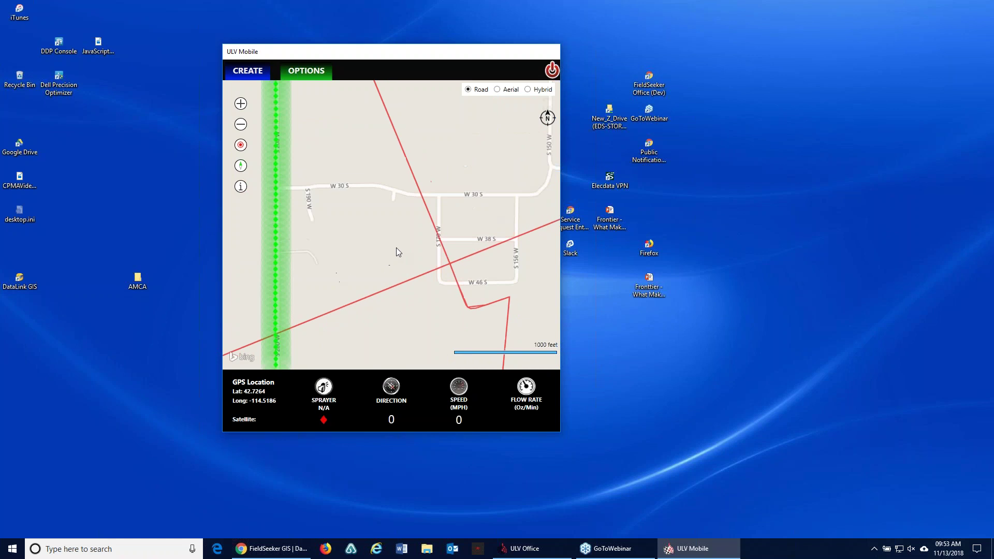
scroll(340, 221, down, 2)
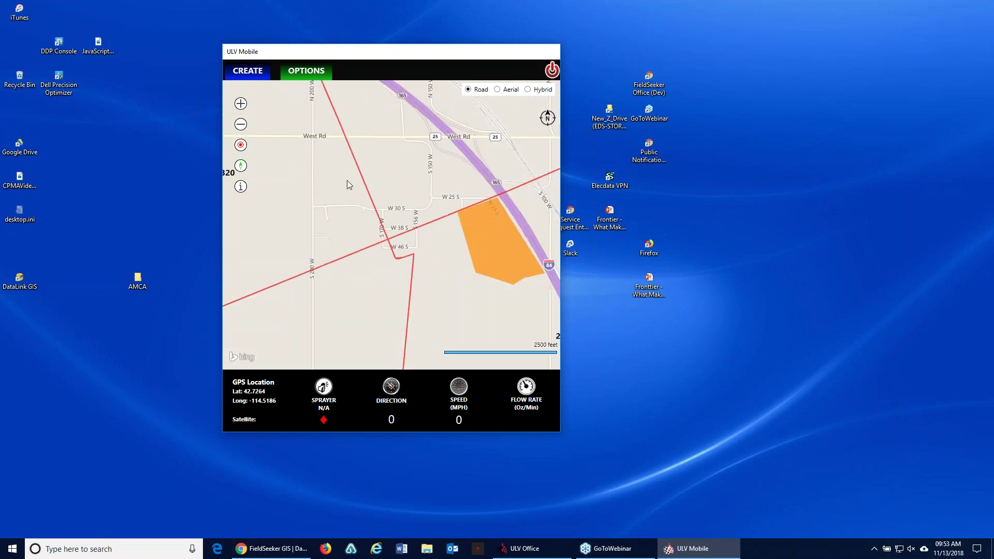
scroll(316, 179, up, 2)
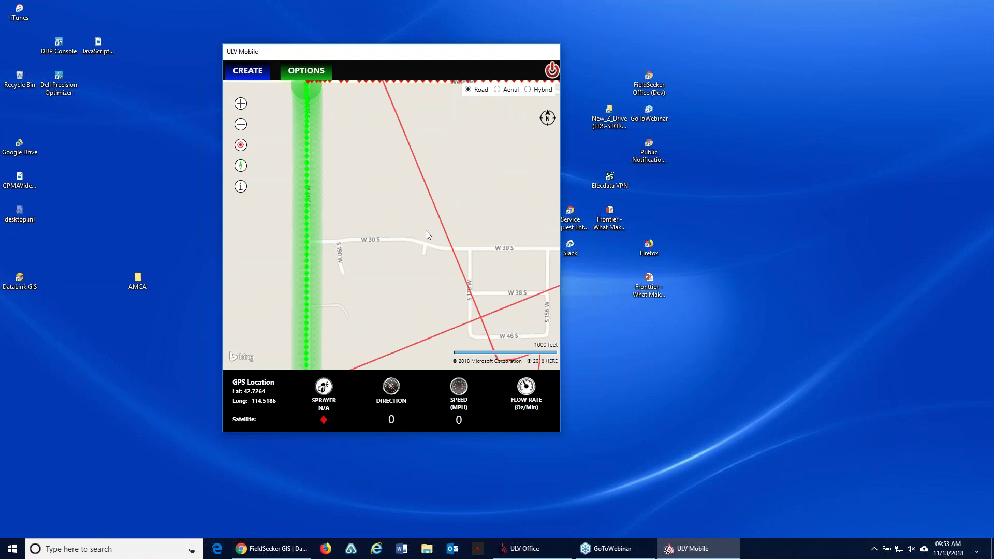
scroll(425, 230, down, 2)
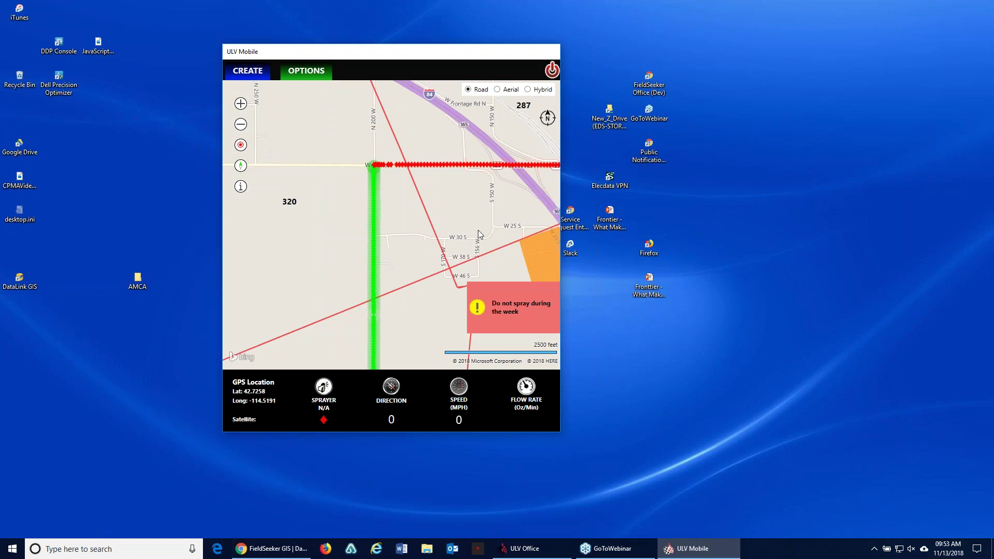
drag(507, 191, 412, 253)
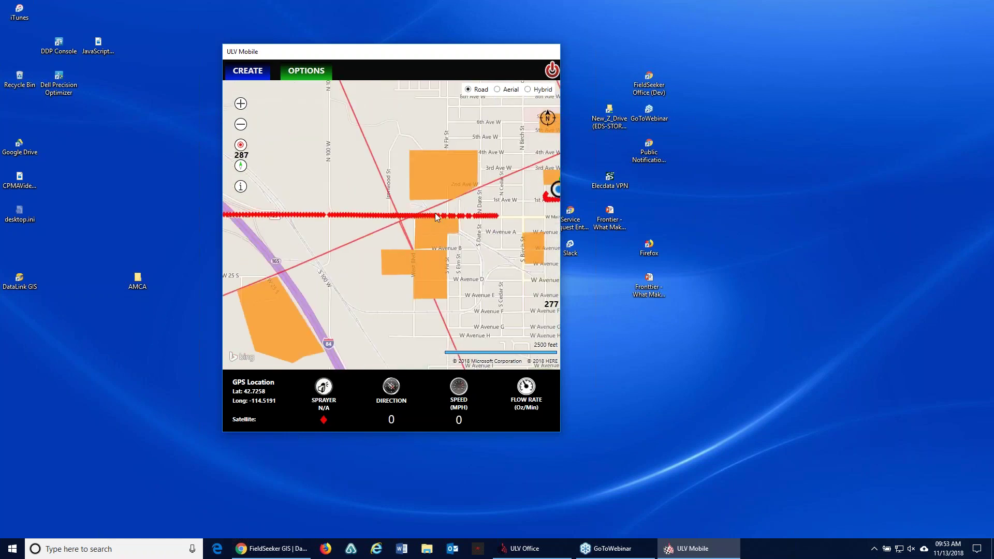
mouse_move(497, 253)
mouse_down()
mouse_move(432, 244)
mouse_move(371, 269)
mouse_up()
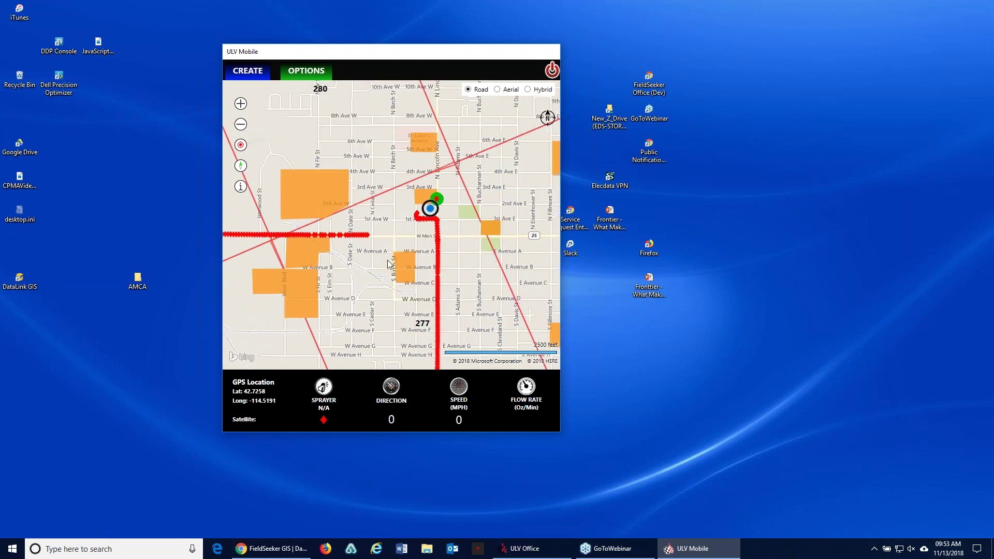
click(306, 73)
Step: Open the GPS settings page showing Location Sensor connection at 9600 baud
click(312, 73)
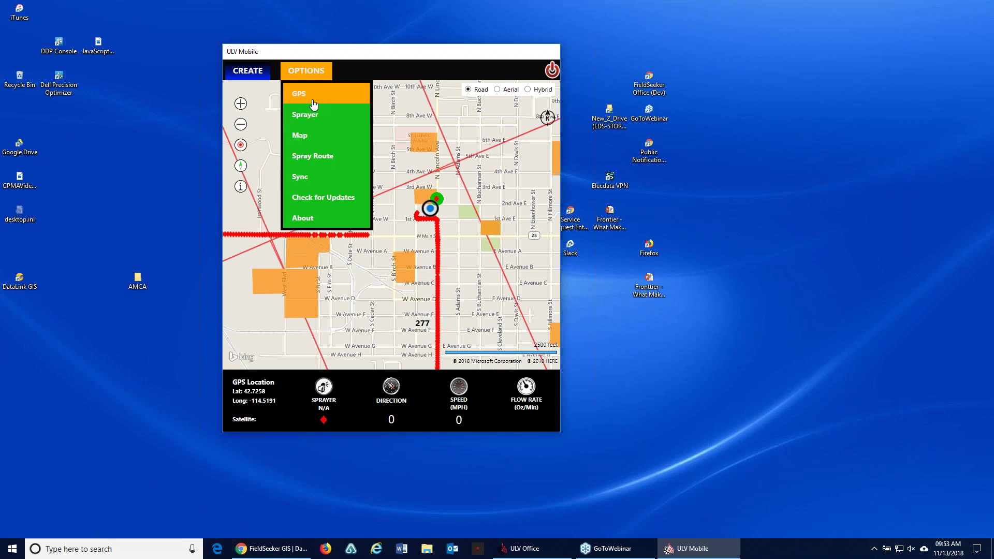
click(314, 103)
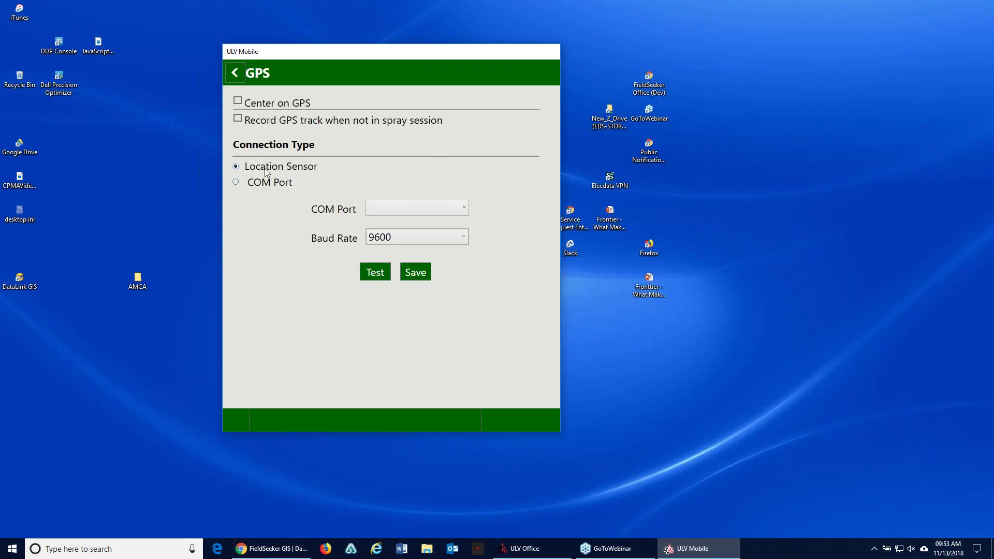
Step: Test the Location Sensor GPS, confirming data at latitude 42.72636, longitude -114.51855, then close the report
click(376, 273)
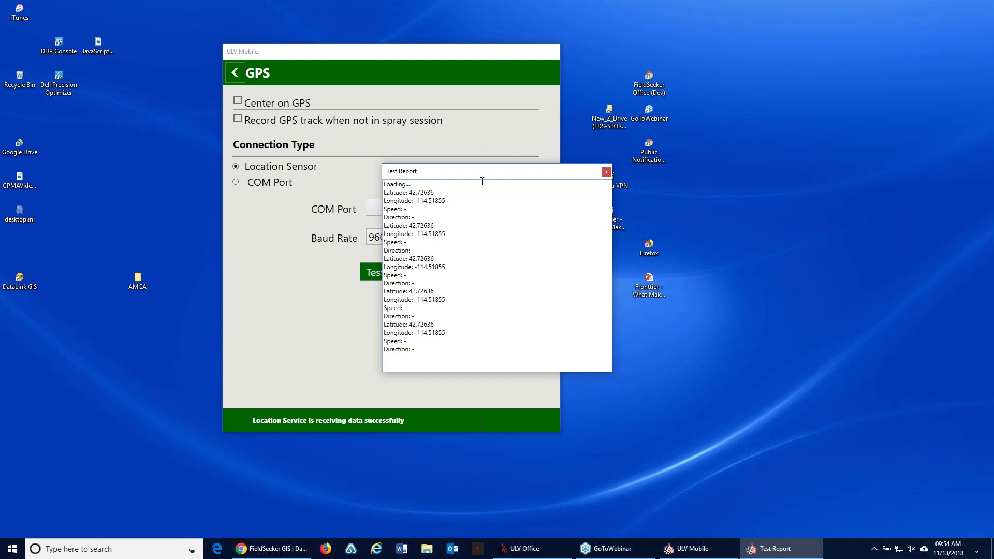
click(606, 172)
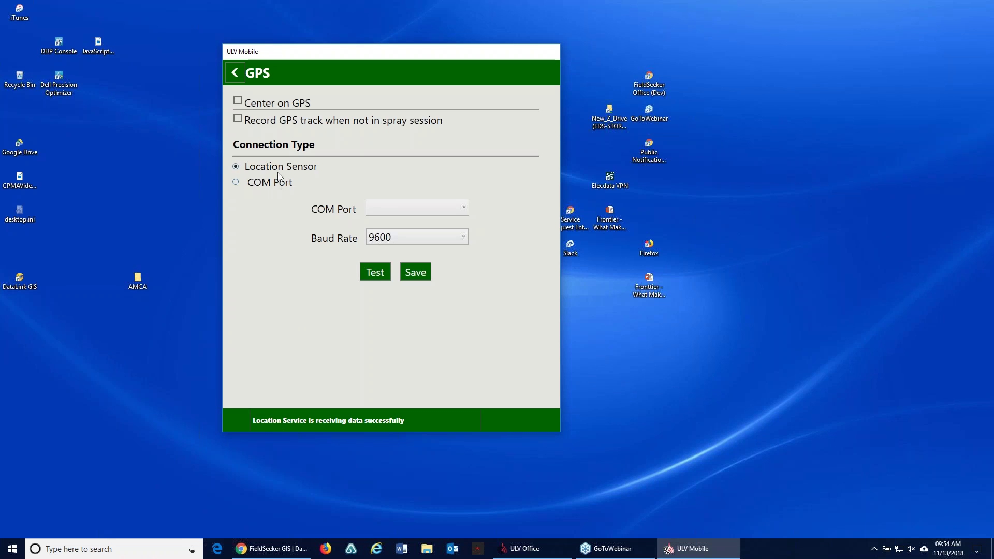
Step: Switch the GPS to COM Port COM3, save, test it and close the report
click(236, 181)
click(408, 212)
click(403, 239)
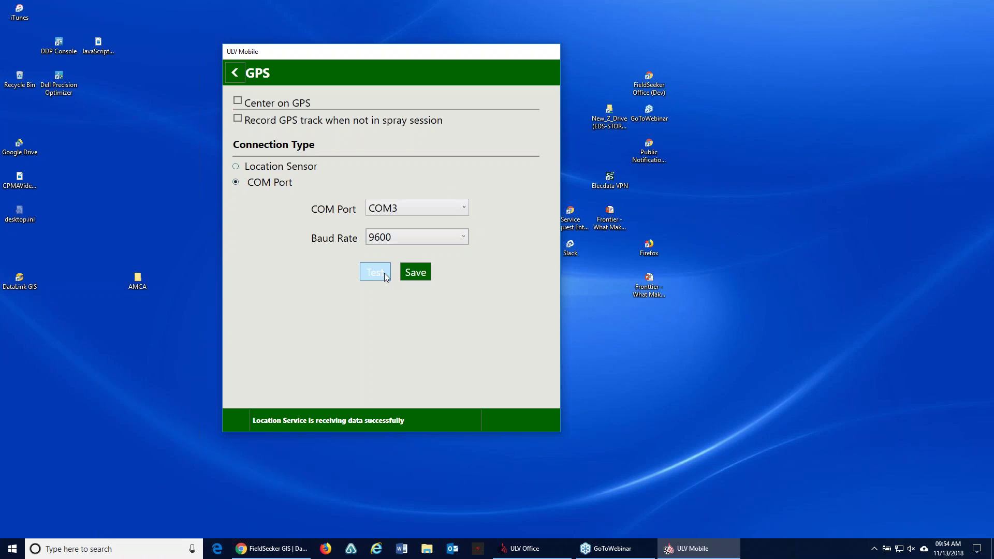
click(418, 273)
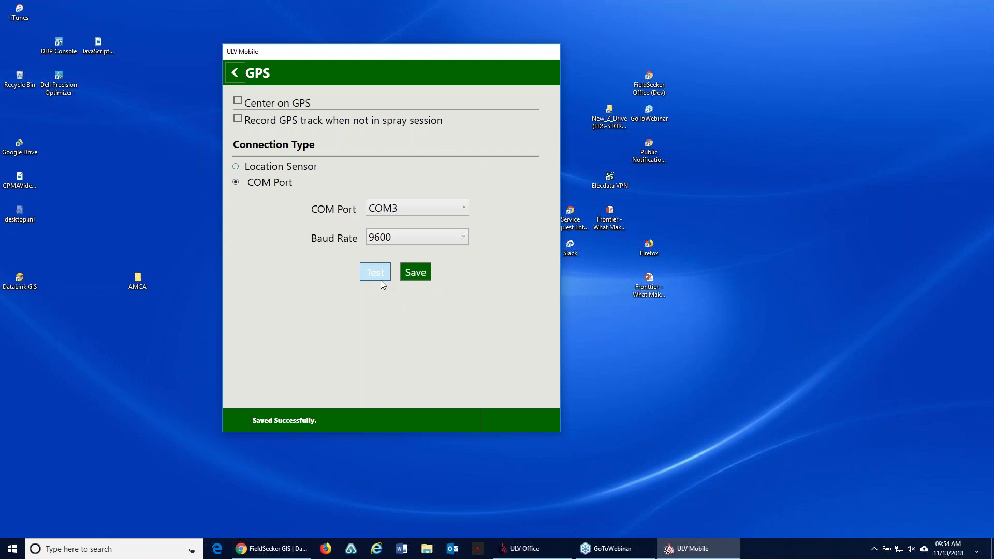
click(380, 280)
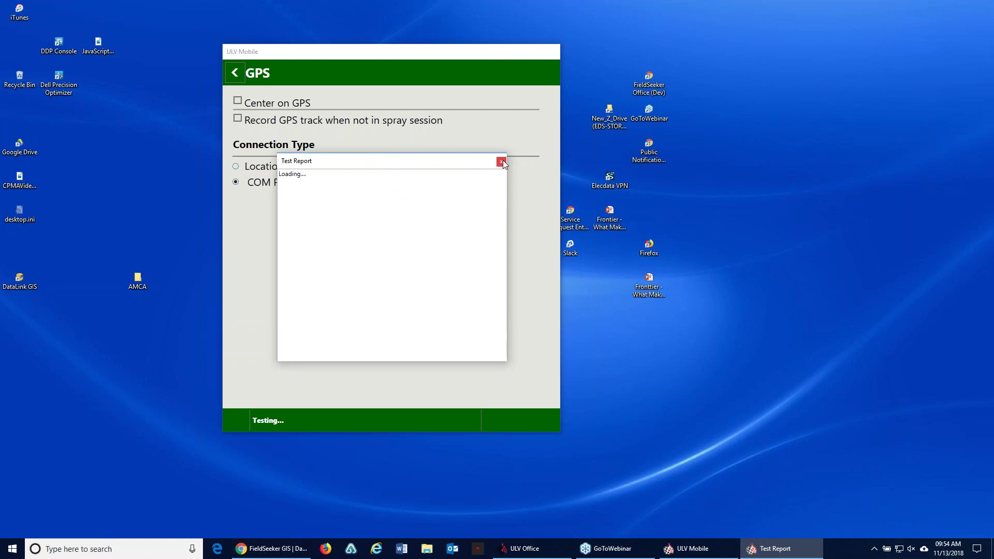
click(502, 161)
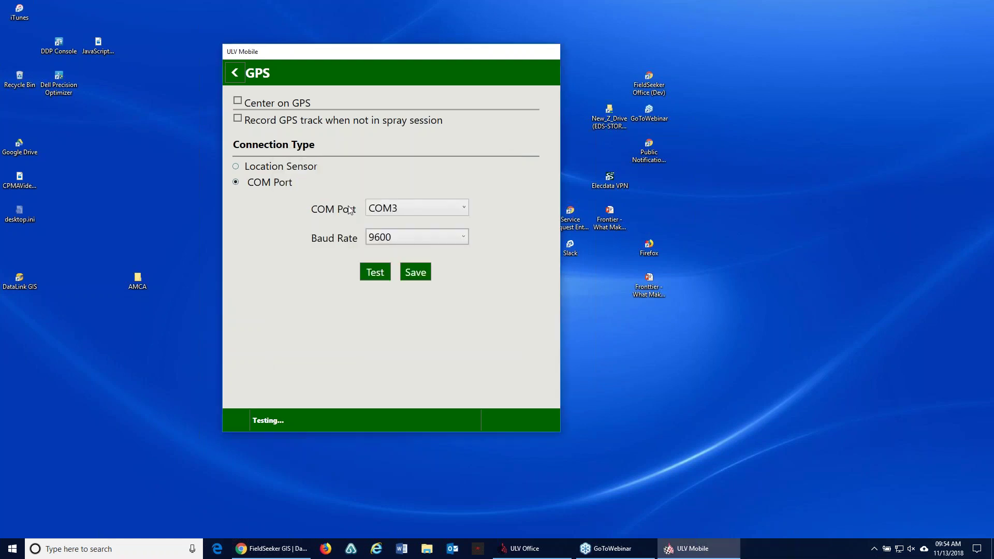
Step: Set the GPS back to Location Sensor, save, and retest it successfully
click(426, 208)
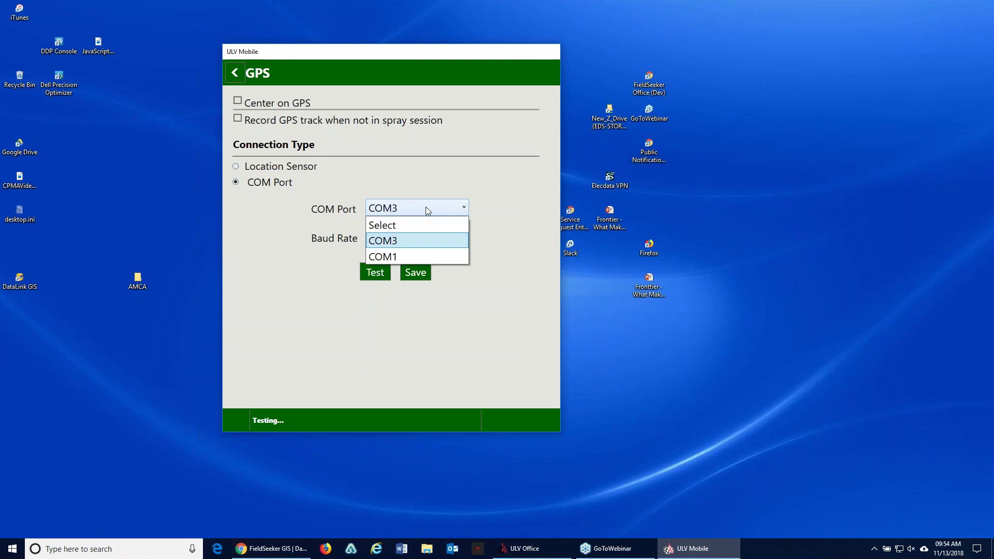
click(235, 166)
click(415, 271)
click(379, 277)
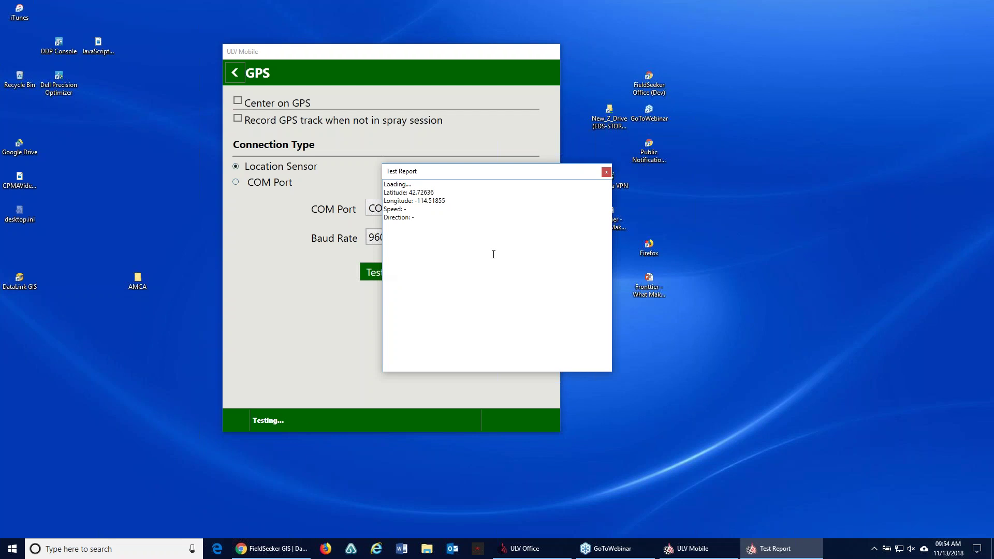
click(606, 171)
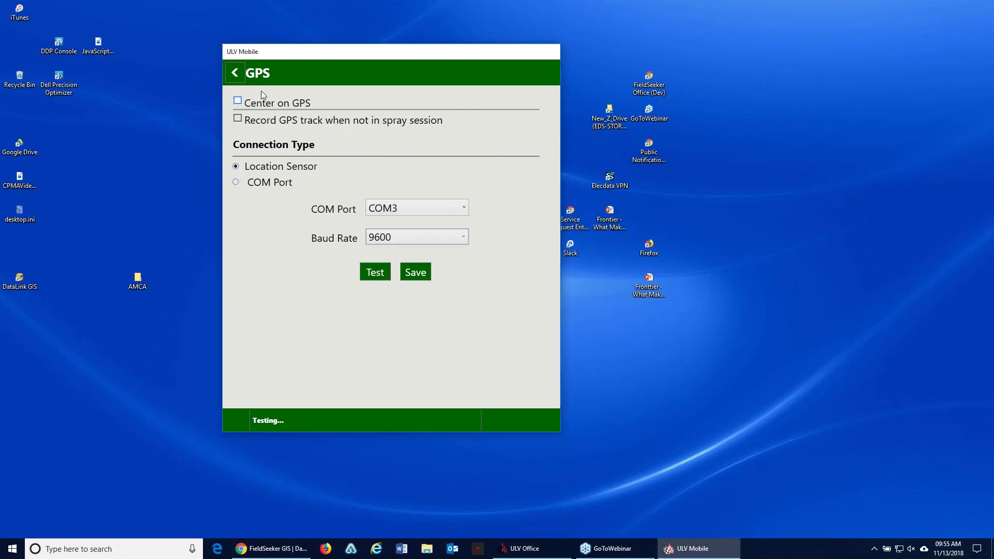
Step: Test the sprayer's serial connection on COM1, close the report, and return to the map
click(233, 77)
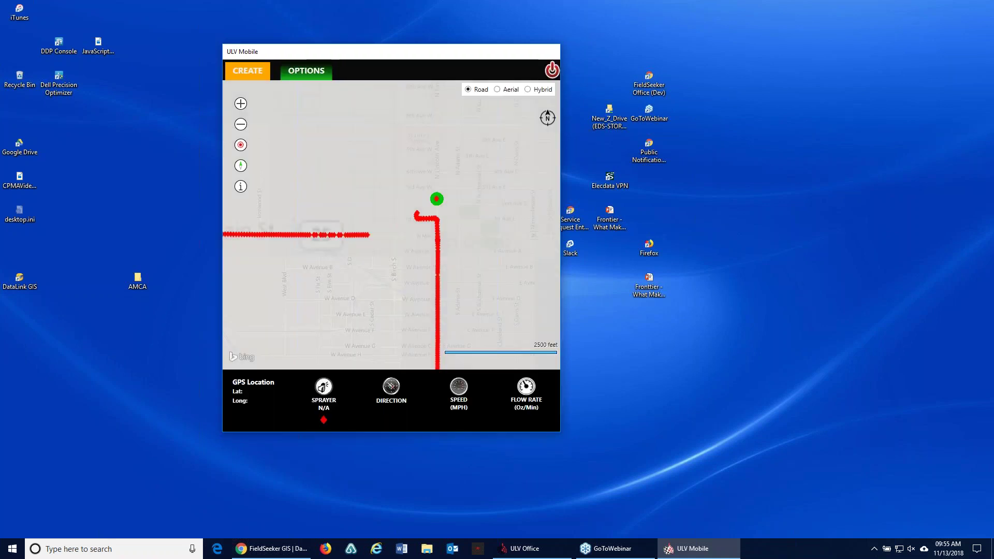
click(314, 75)
click(303, 114)
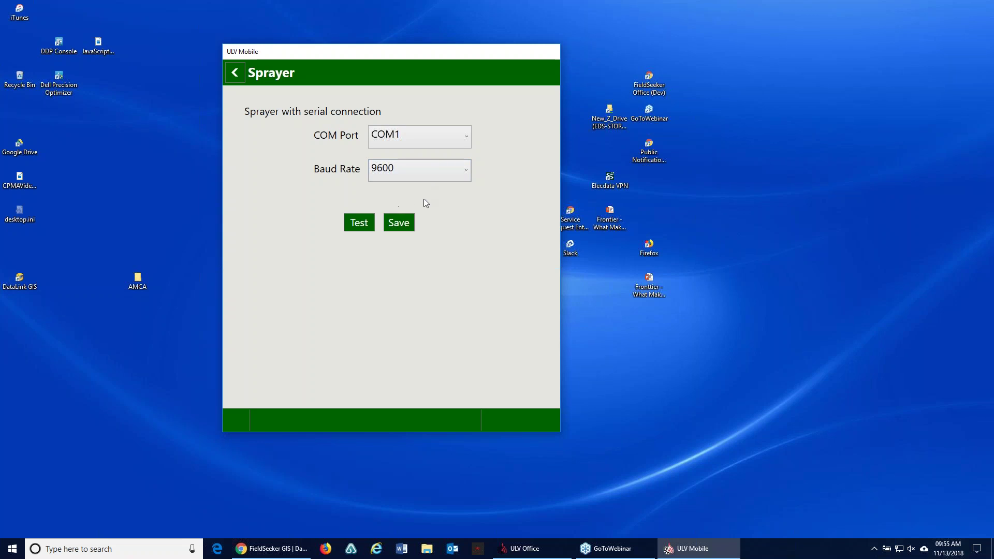
click(403, 134)
click(402, 135)
click(357, 222)
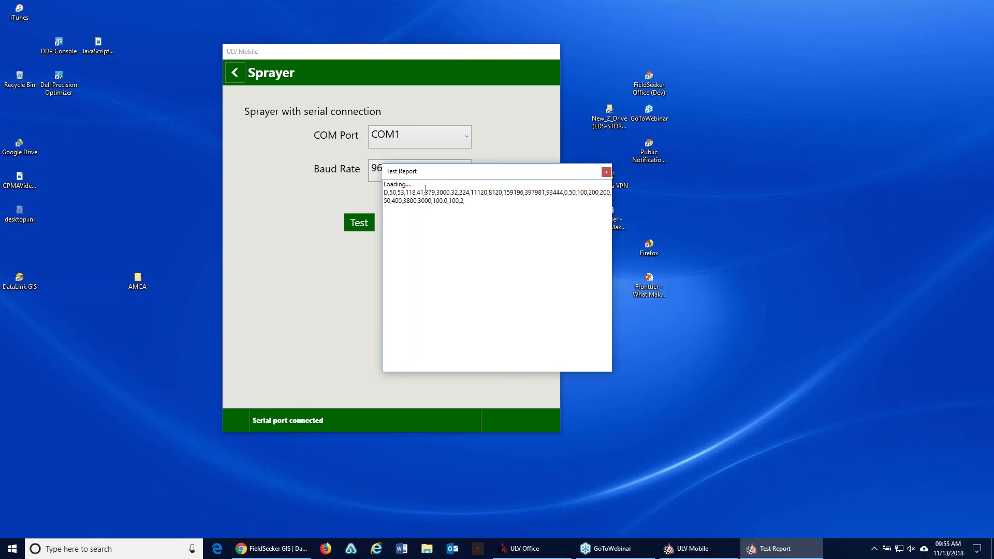
click(607, 172)
click(234, 76)
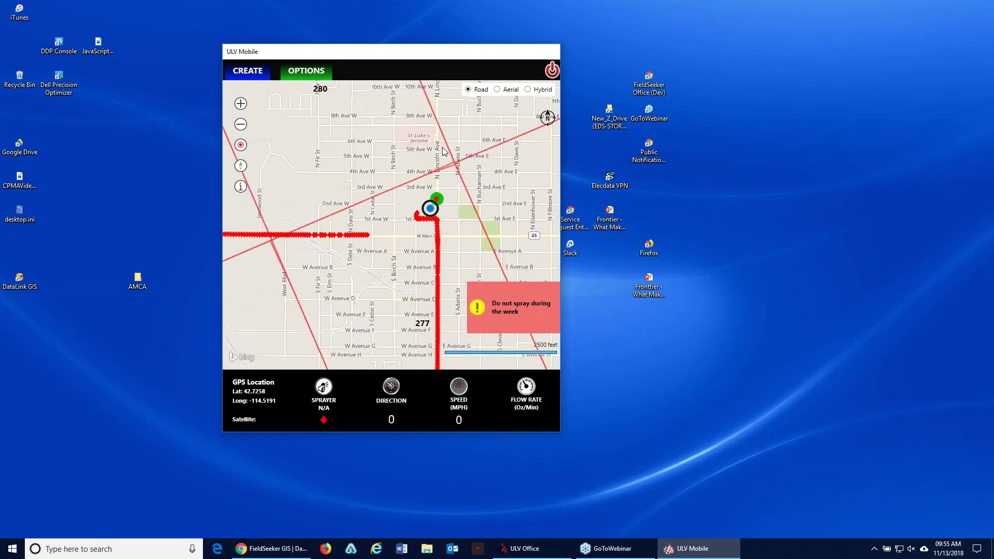
Step: Bring up the Map settings from OPTIONS, showing TrackLog and Event log hidden and other layers visible
click(304, 72)
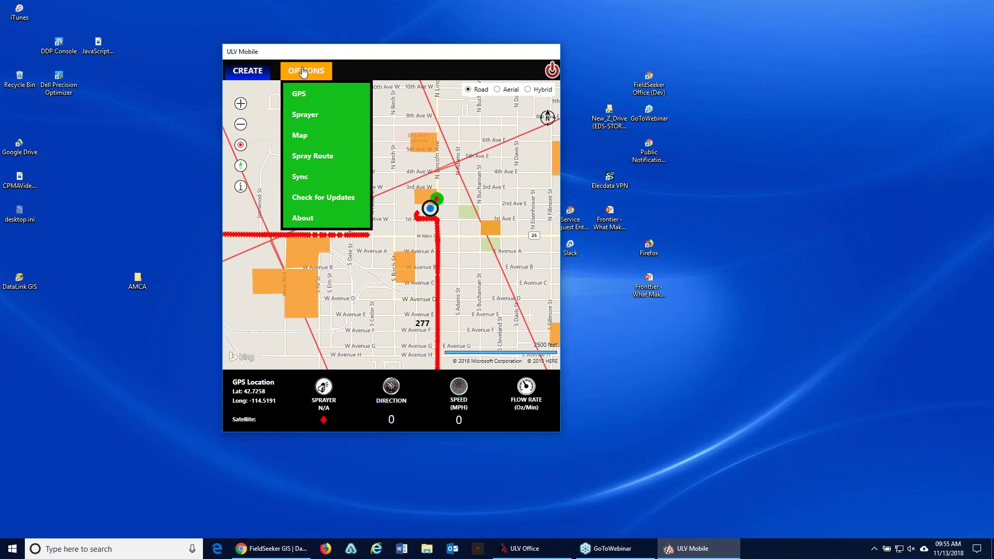
click(305, 135)
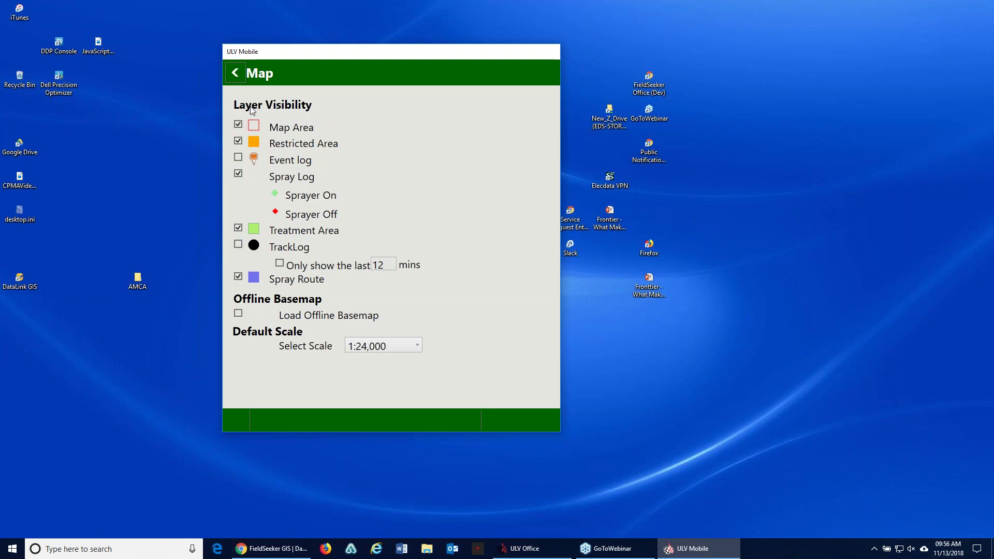
Step: Review the Sync upload and pull folder paths, then return to the road map
click(235, 73)
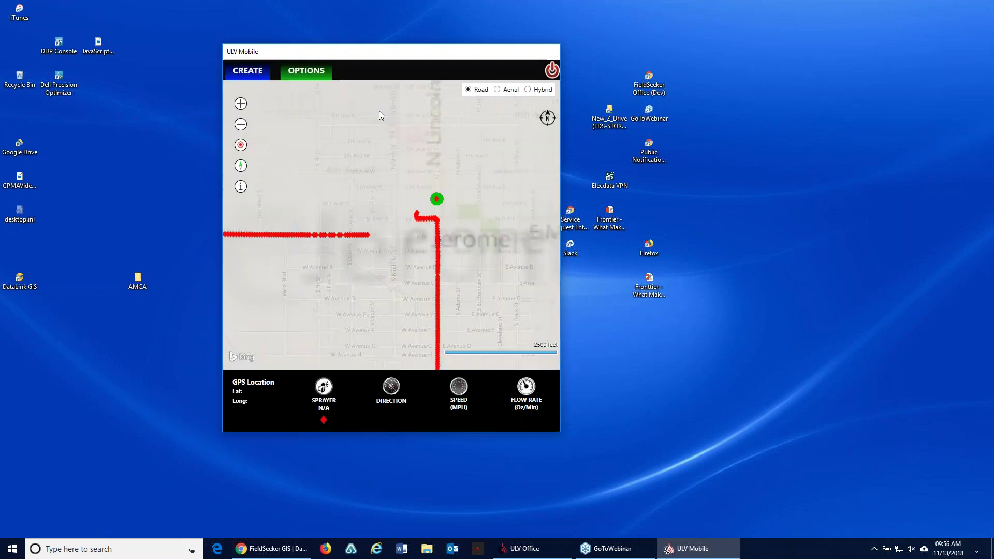
click(307, 71)
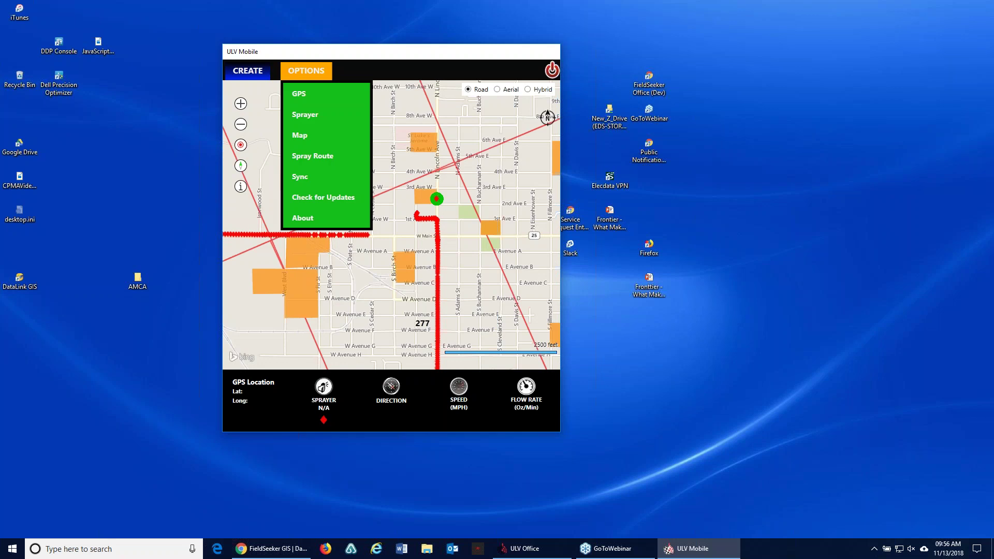
click(300, 177)
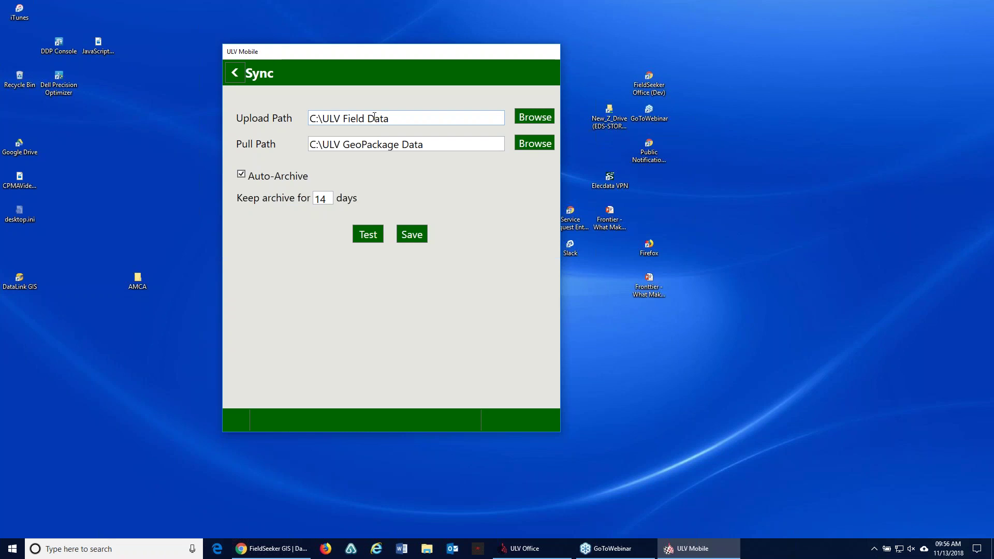
click(395, 118)
click(235, 78)
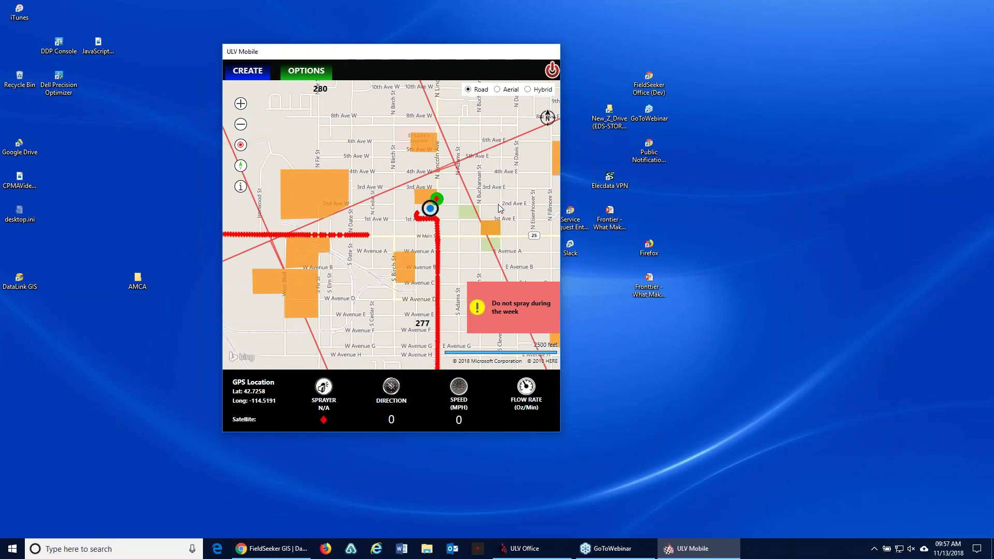
Step: Sketch an event point on the map, save it, and open its event details form dated 11/13/2018
click(314, 76)
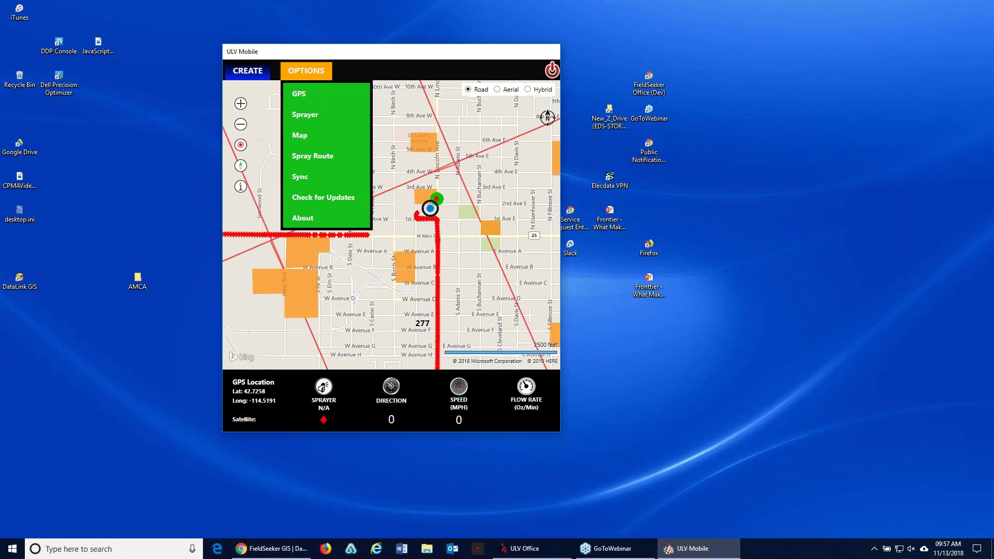
click(247, 75)
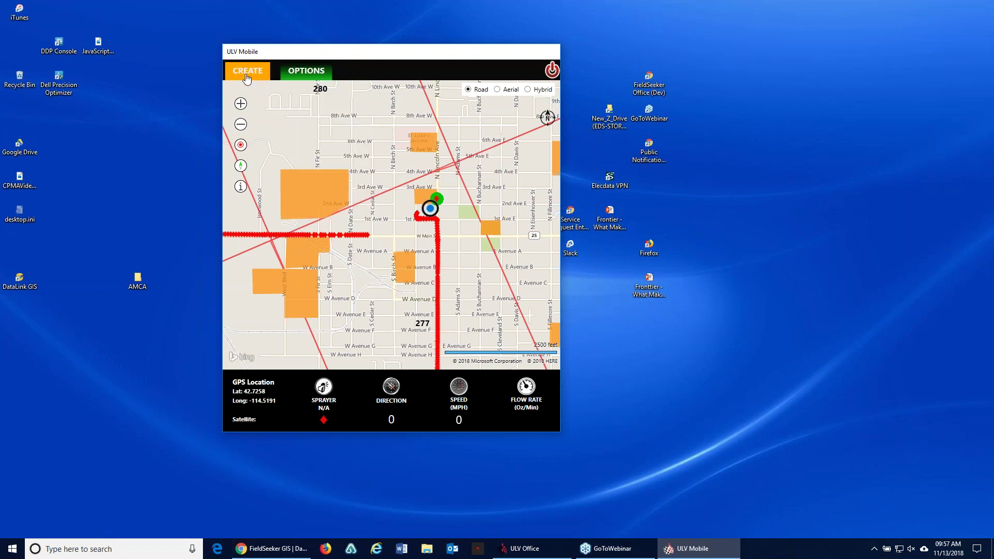
click(247, 77)
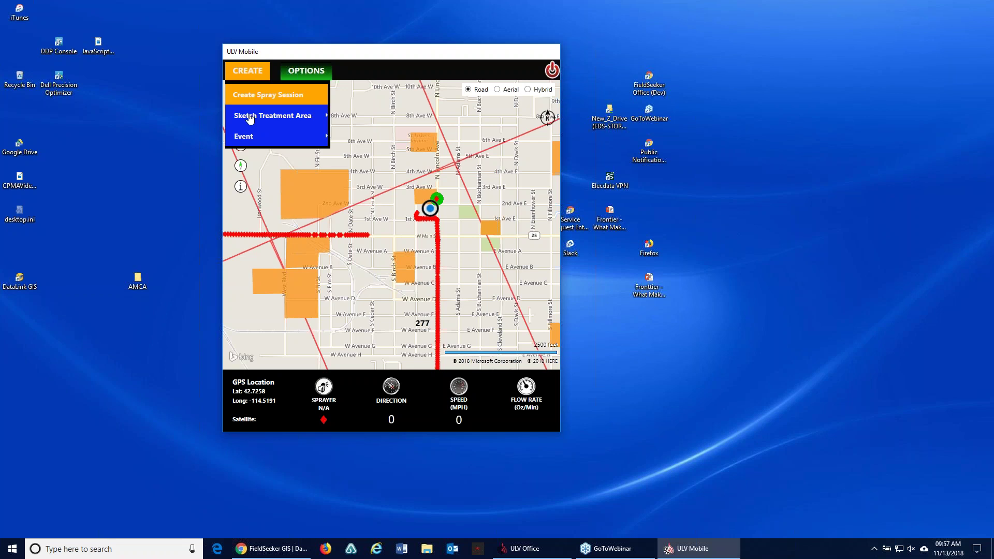
mouse_move(253, 144)
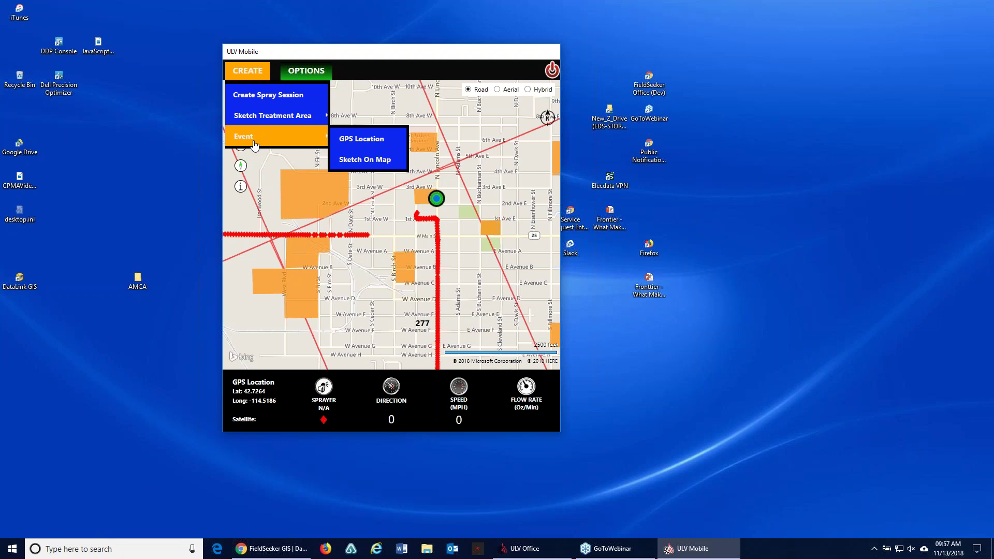
click(356, 162)
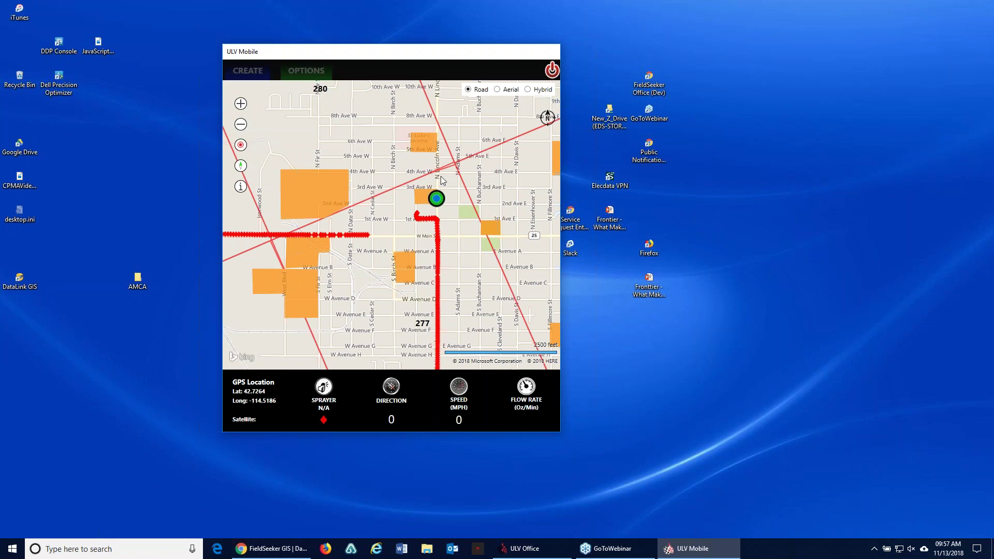
click(412, 175)
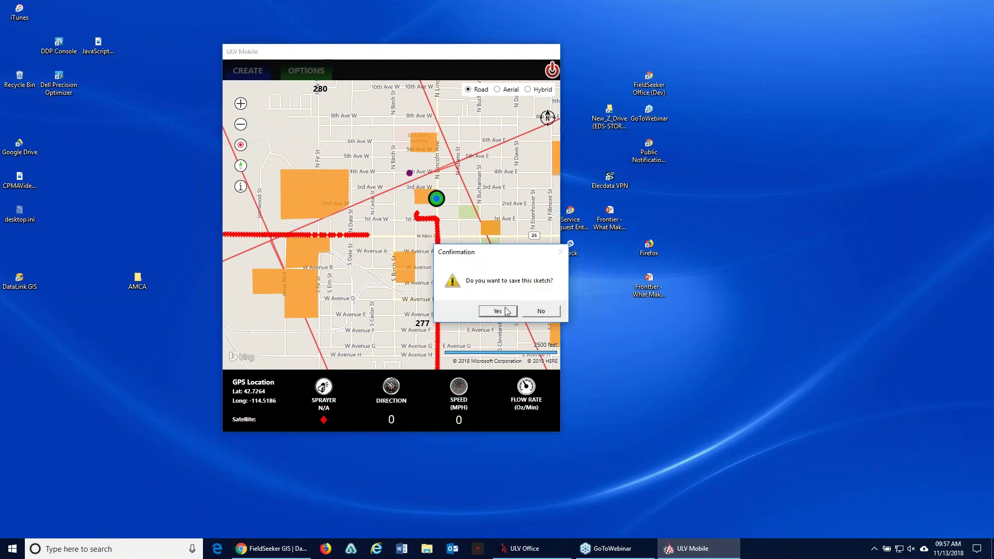
click(498, 312)
click(445, 201)
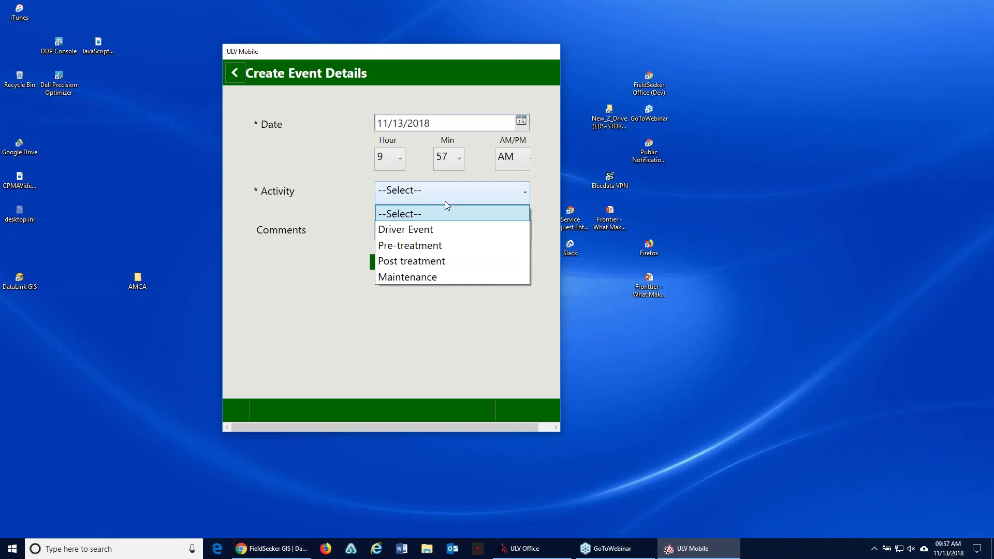
Step: Save the event as a Driver Event with the comment 'No spray request'
click(443, 229)
click(438, 231)
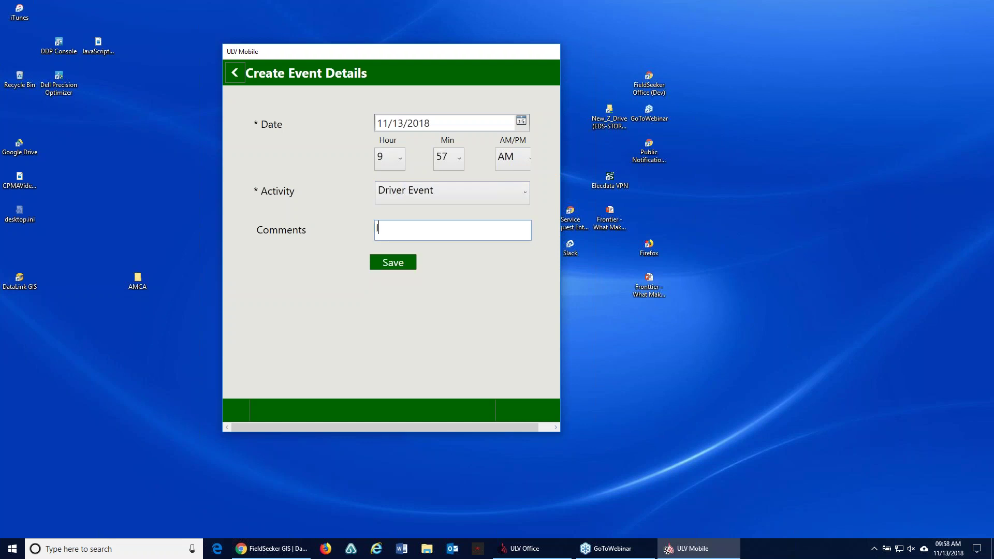
text(Nospe)
key(BackSpace)
key(BackSpace)
key(BackSpace)
text(spray request)
click(415, 259)
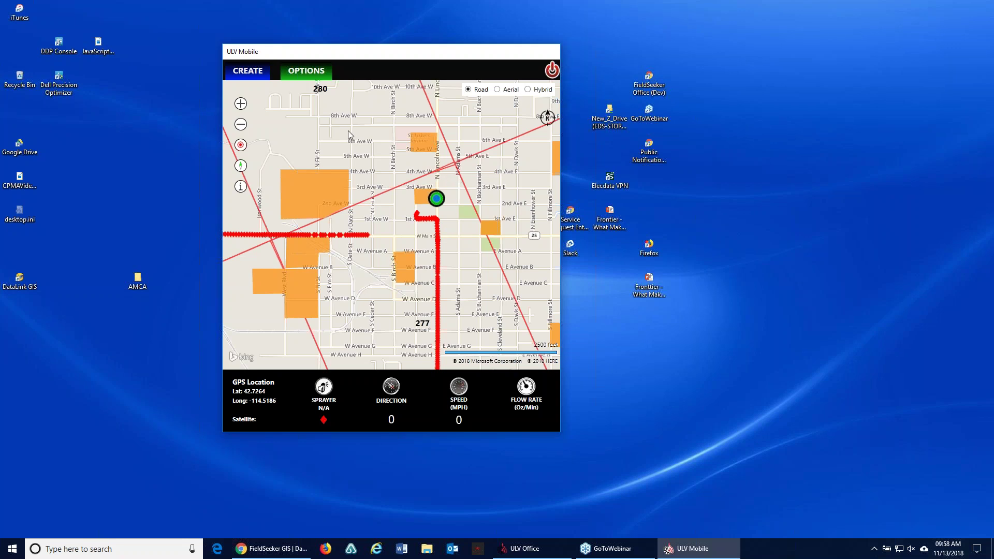
Step: Make the Event log layer visible, then bring up the Line/Polygon treatment-area options
click(305, 73)
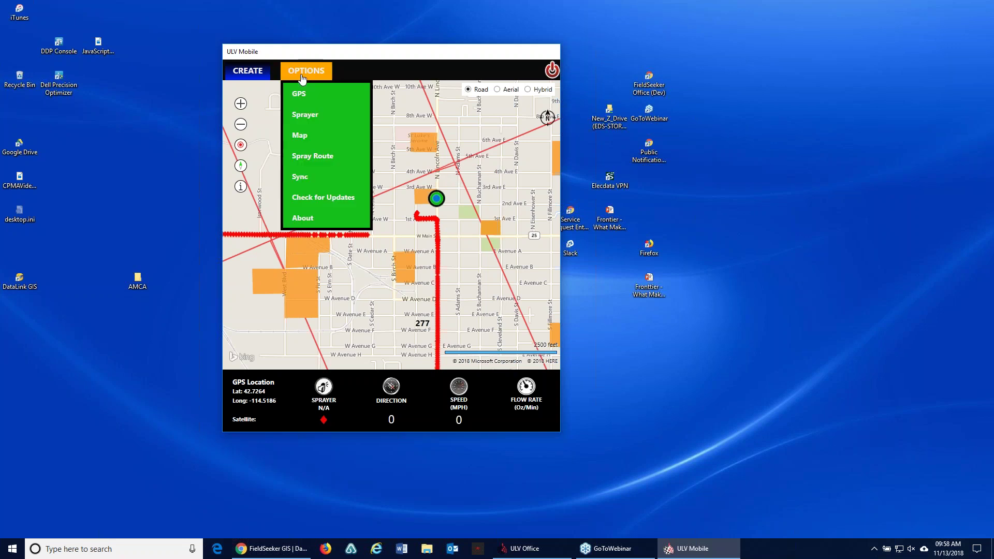
click(306, 136)
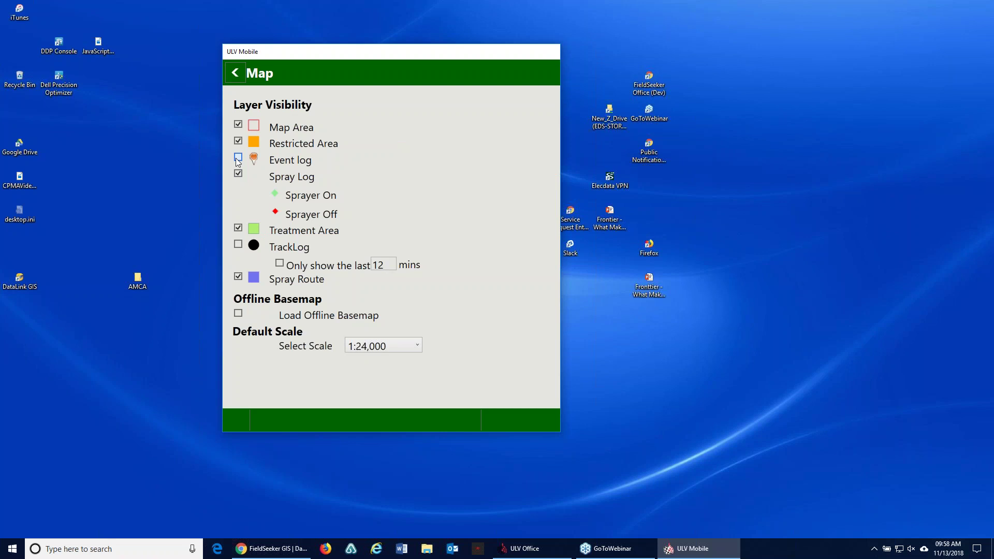
click(521, 206)
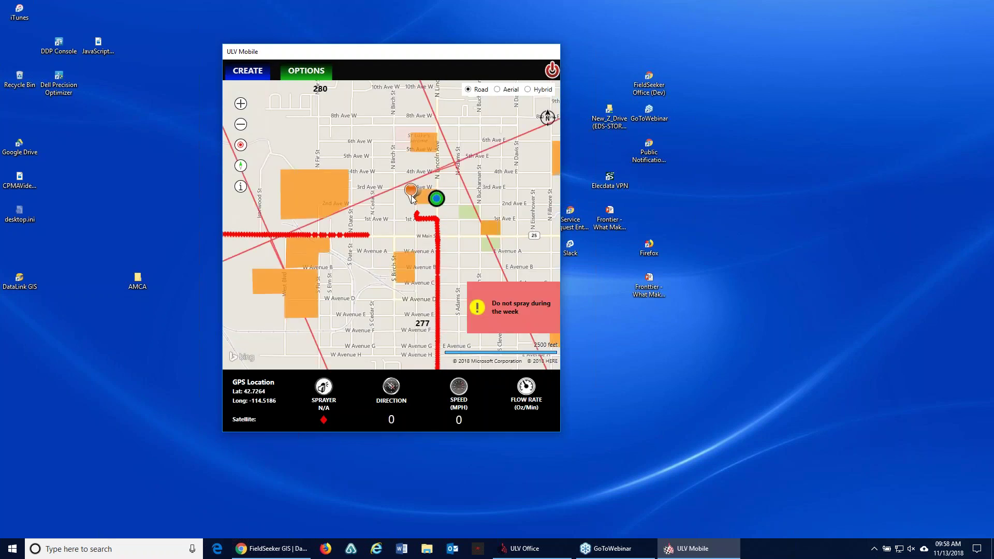
click(245, 75)
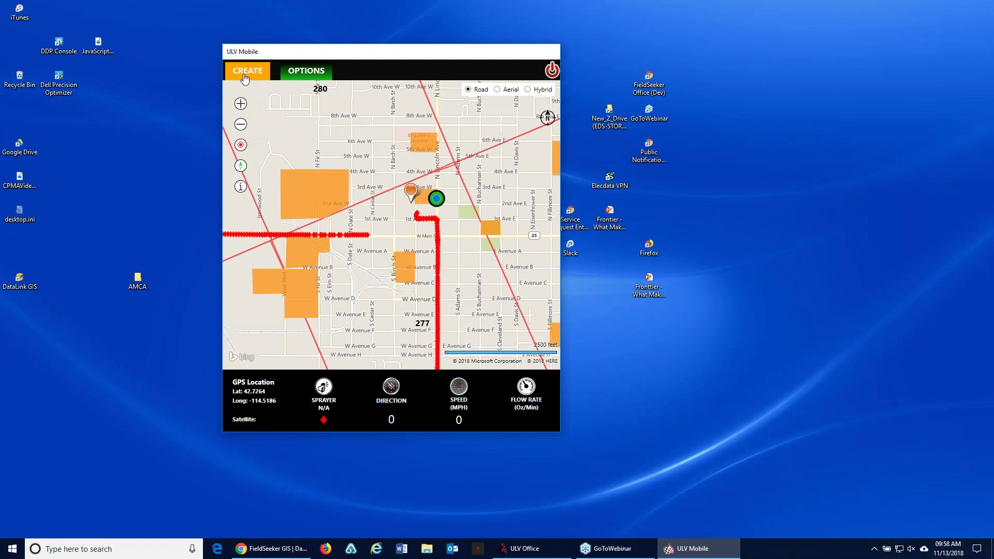
mouse_move(250, 117)
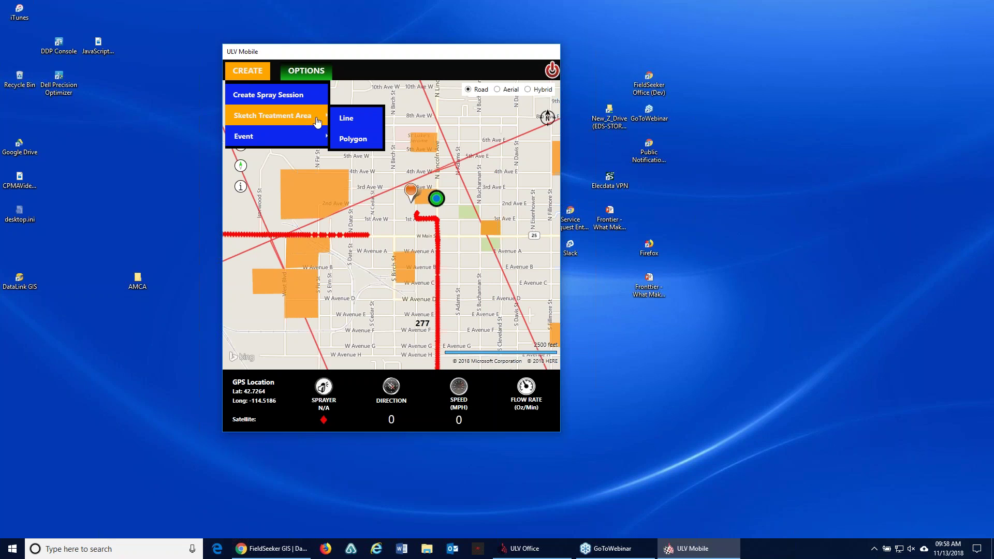
Step: Zoom in and sketch a four-corner polygon from 3rd Ave W to 1st Ave W, Birch to Alder
click(420, 61)
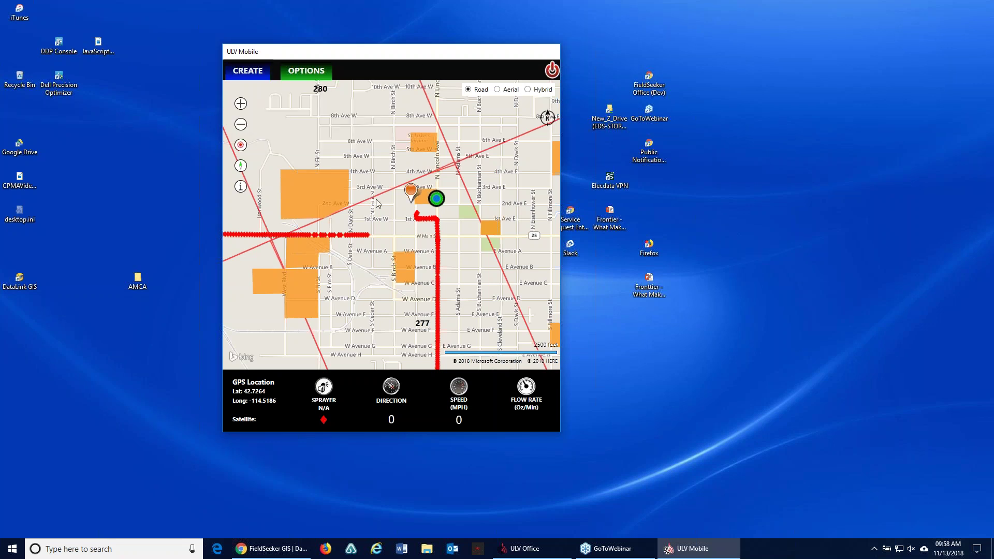
scroll(391, 201, up, 2)
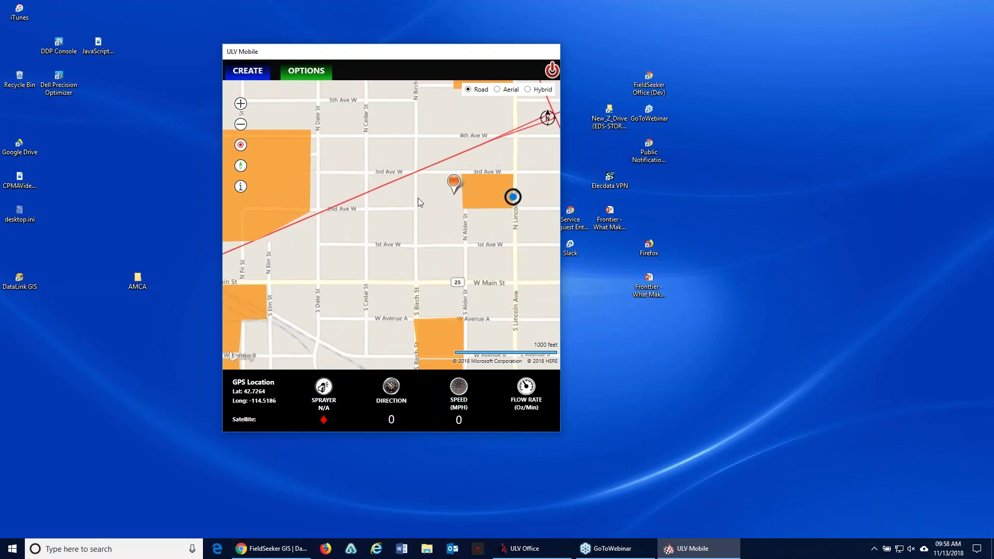
click(254, 74)
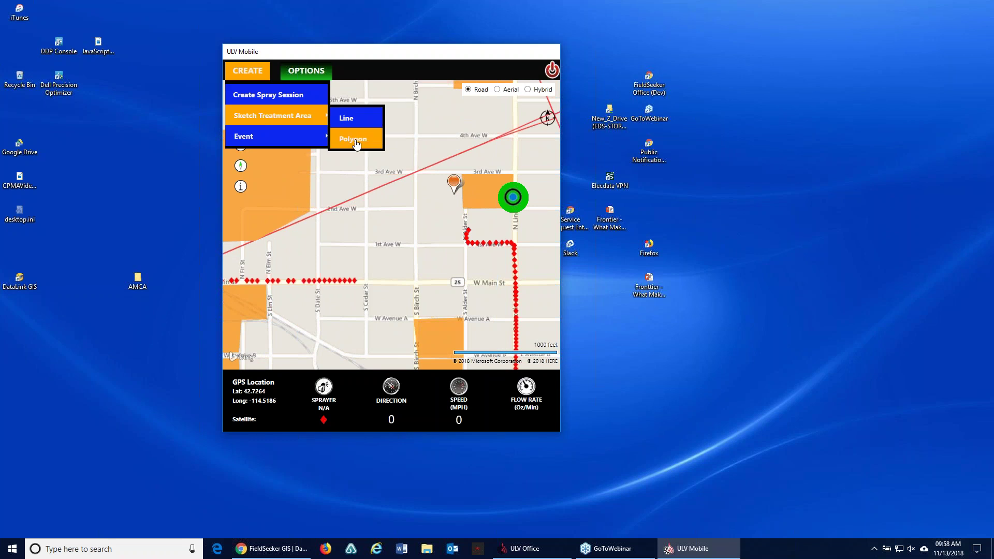
click(359, 146)
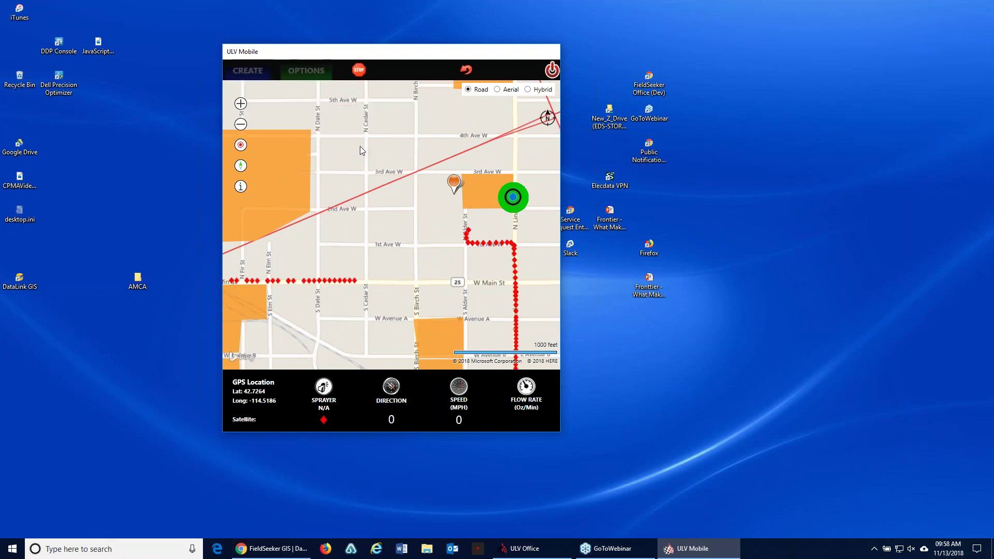
click(417, 175)
click(460, 177)
click(462, 241)
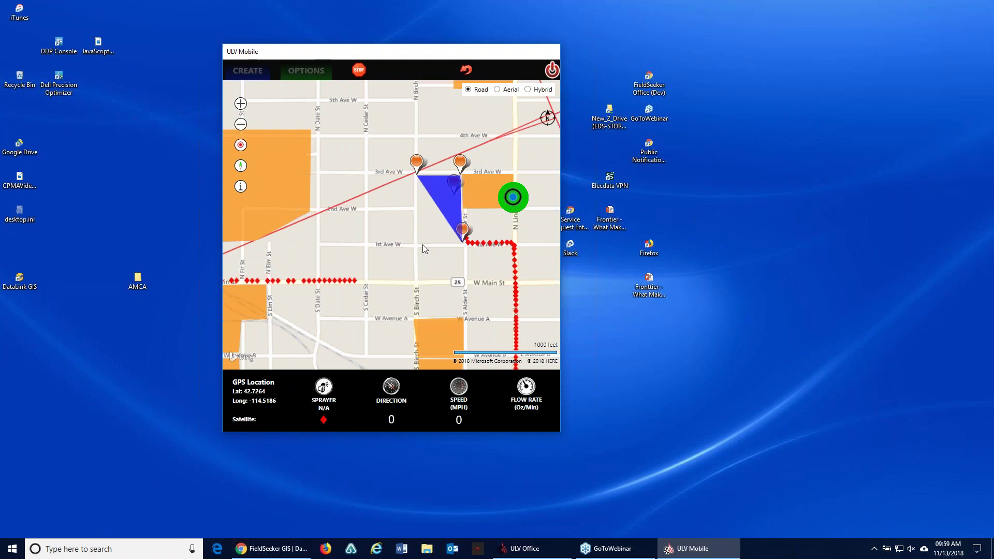
click(416, 243)
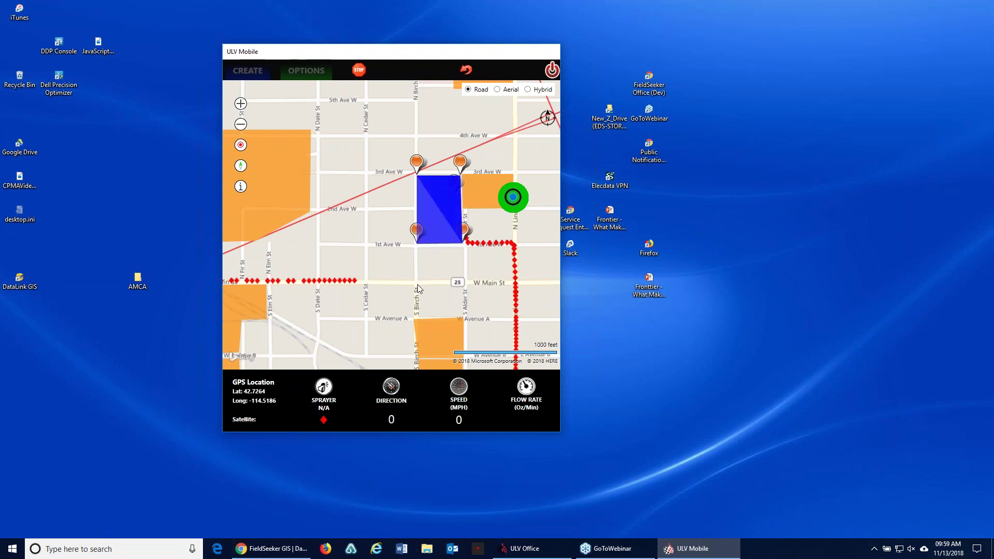
click(356, 73)
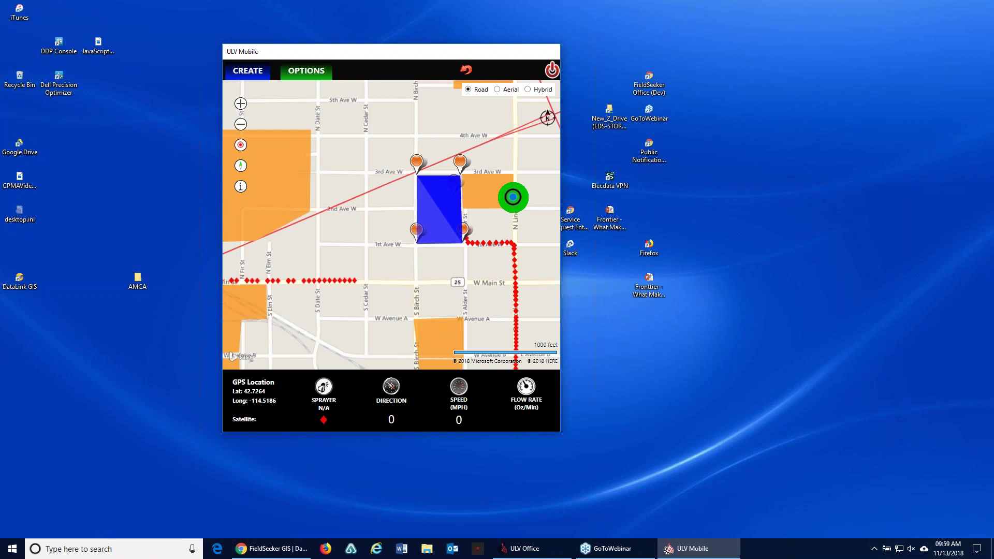
click(494, 306)
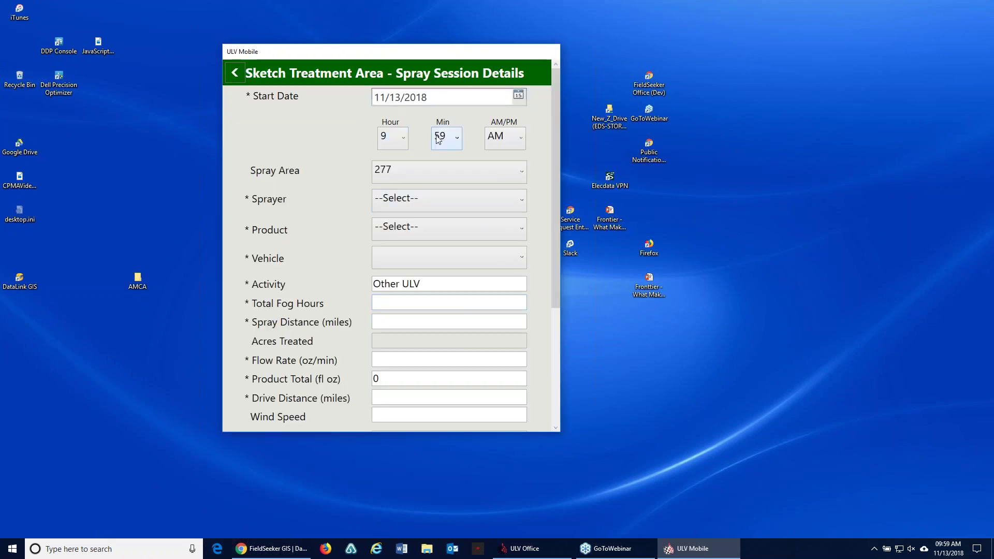
Step: Set start hour 8, sprayer Clarke Sprayer, product Duet and the car as vehicle
click(402, 139)
click(393, 256)
click(414, 199)
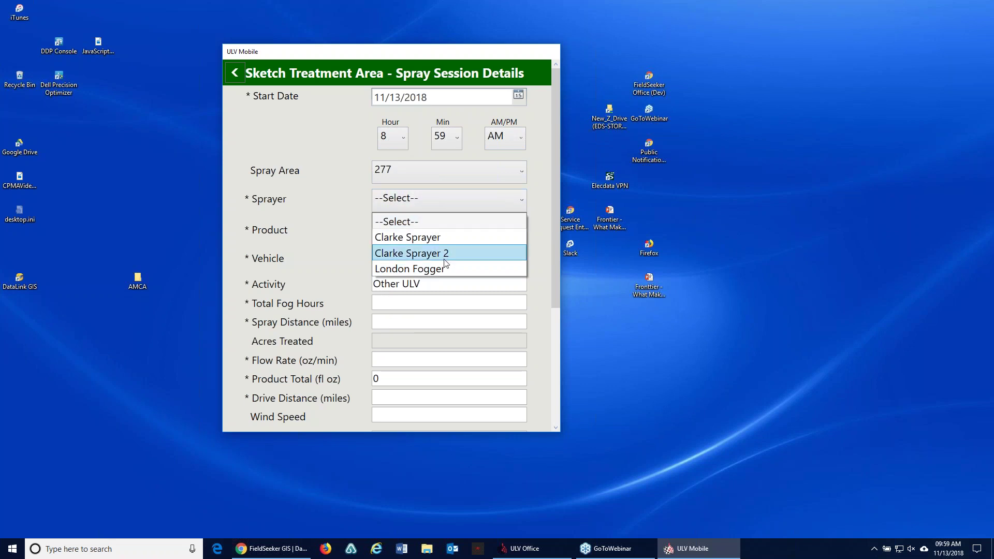
click(409, 237)
click(412, 232)
click(411, 280)
click(425, 265)
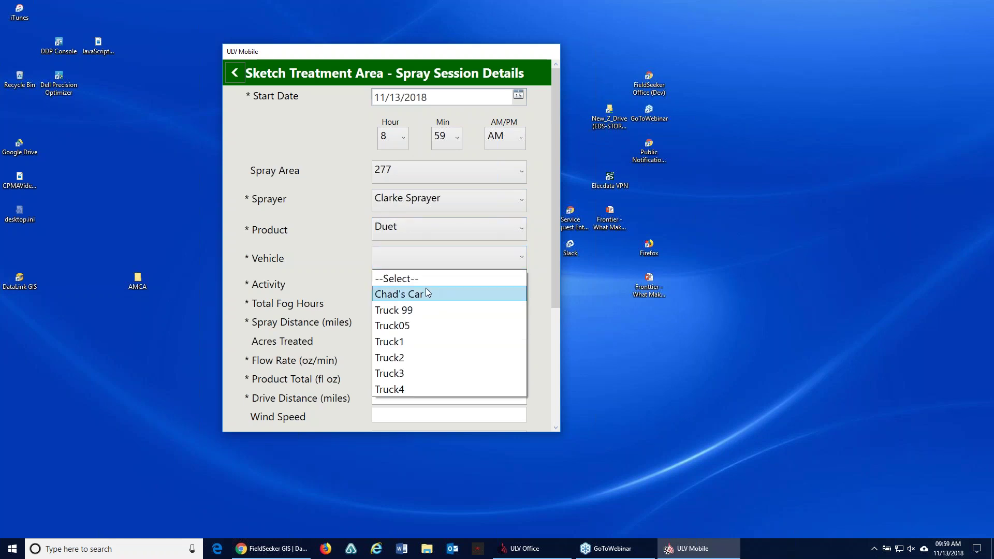
click(409, 294)
Step: Enter .5 fog hours, flow rate 3 and 2.5 drive miles, then save the spray session
scroll(455, 290, down, 2)
click(416, 254)
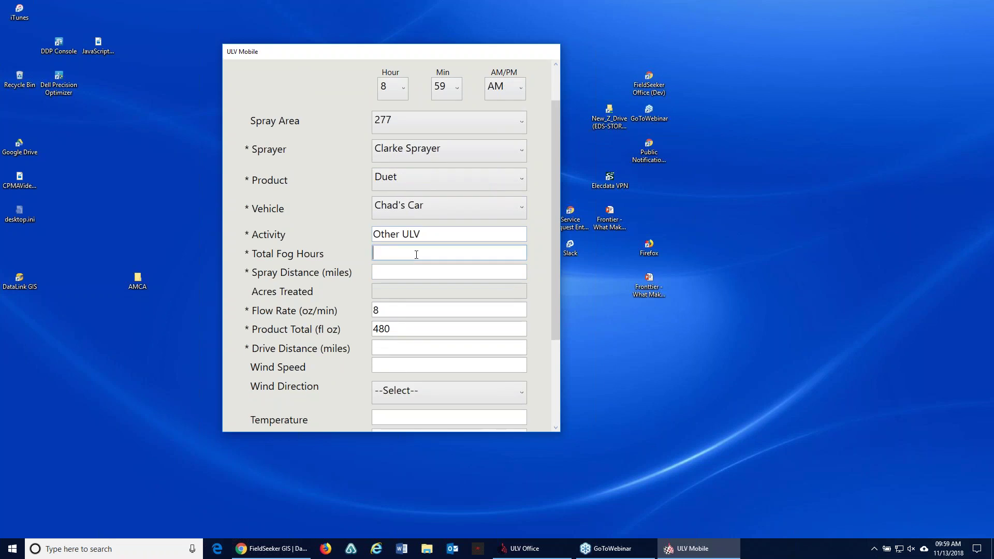
text(.5)
key(Tab)
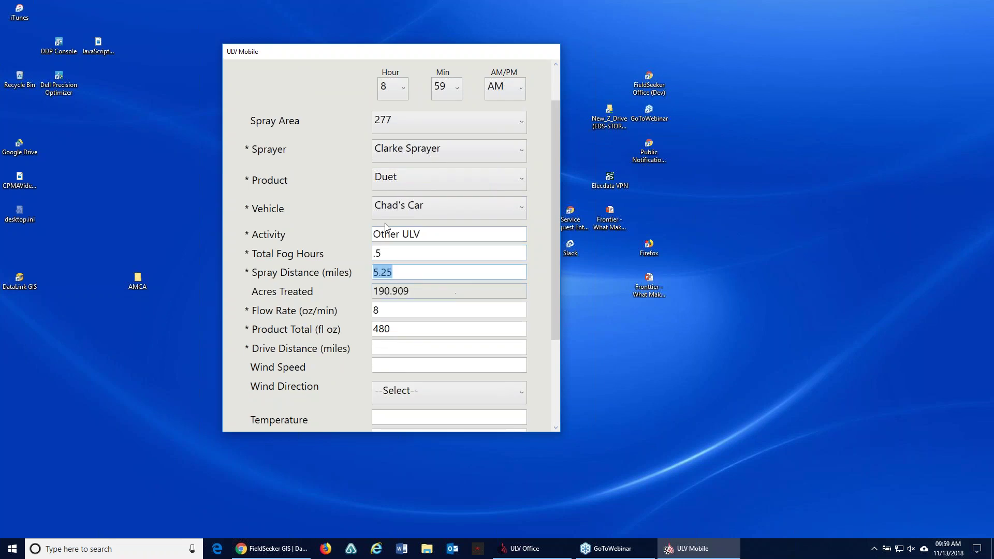
scroll(404, 288, down, 1)
key(Tab)
text(3)
key(Tab)
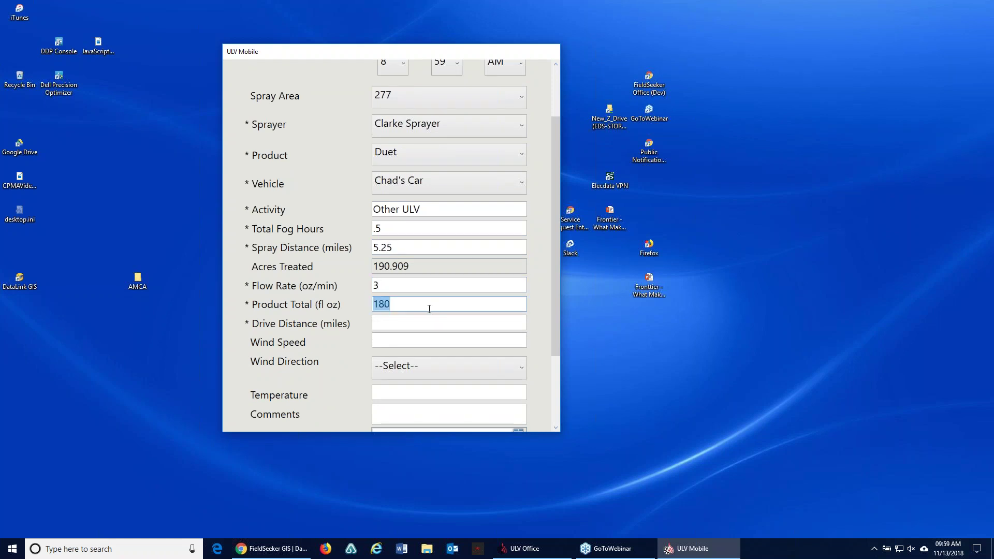
click(400, 323)
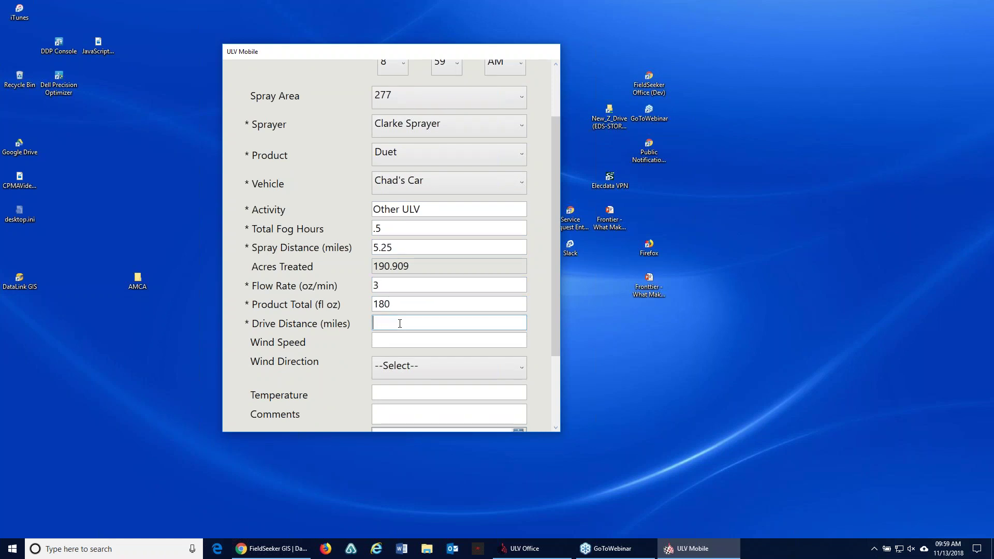
text(2.5)
scroll(445, 273, down, 3)
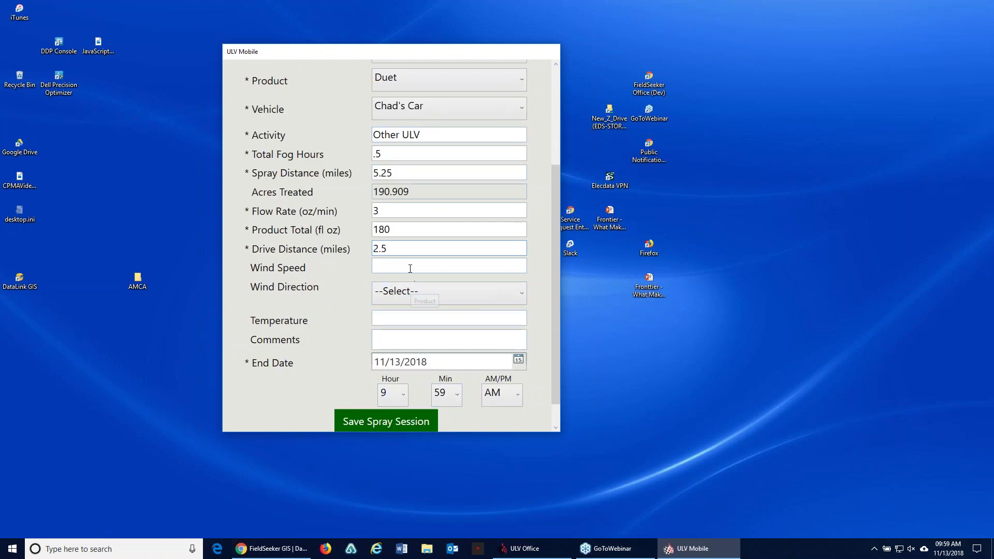
click(381, 424)
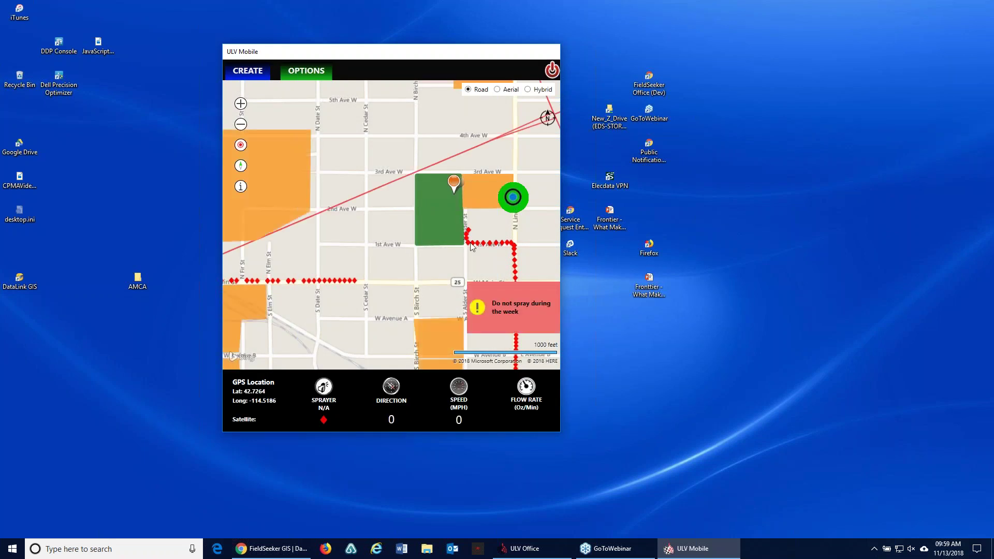
click(239, 77)
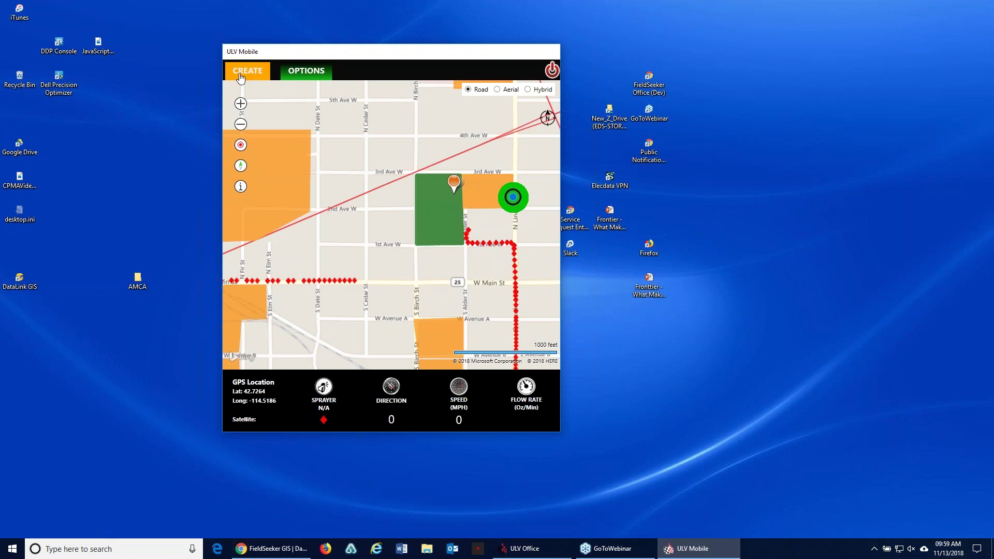
mouse_move(322, 120)
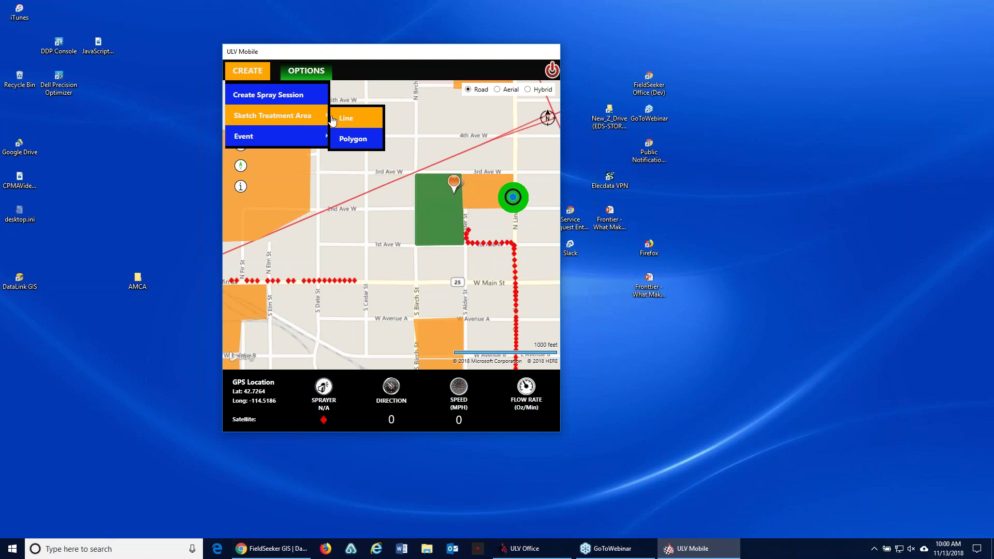
click(350, 57)
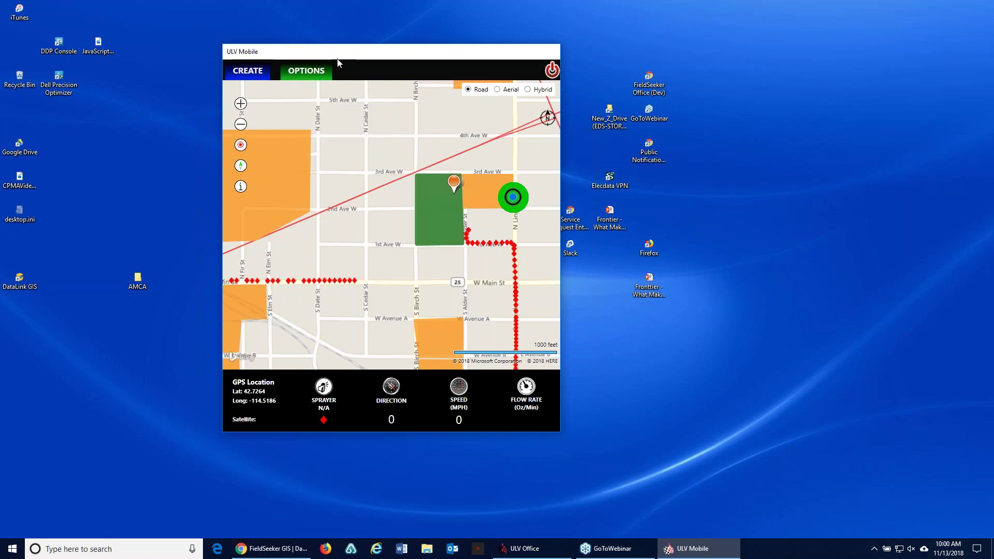
Step: Shut down ULV Mobile, declining to sync data
click(553, 72)
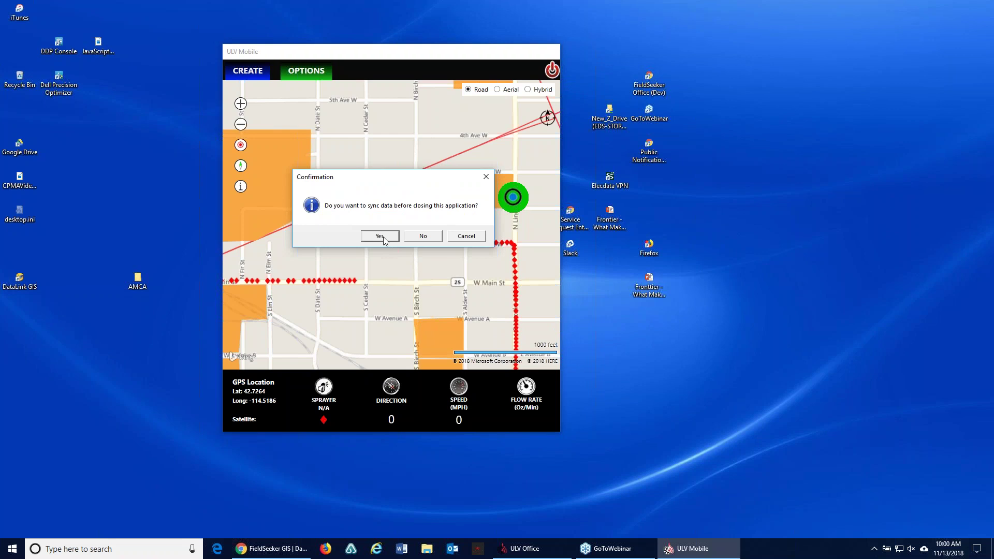
click(423, 236)
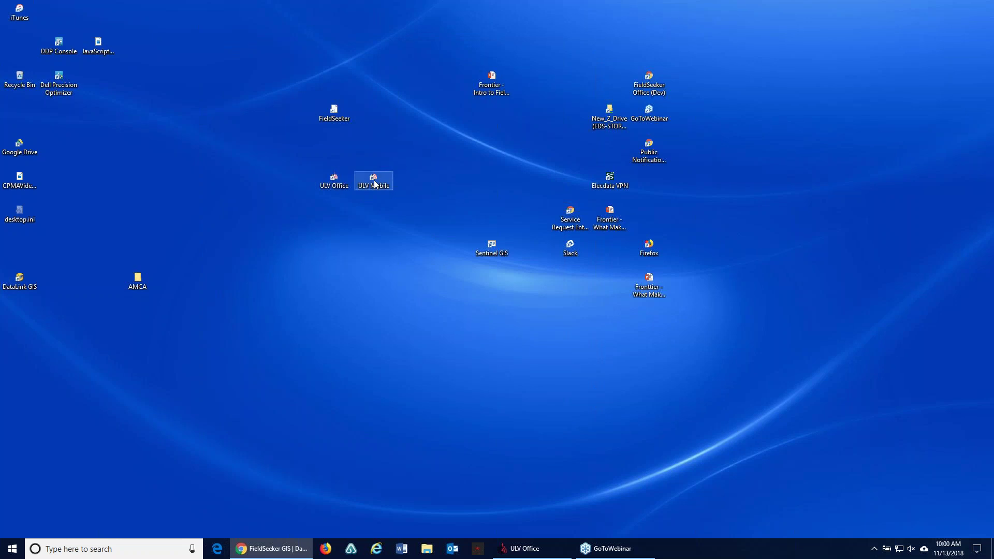
Step: Bring up ULV Office maximised to view its treatment-area map, then minimise it
click(530, 550)
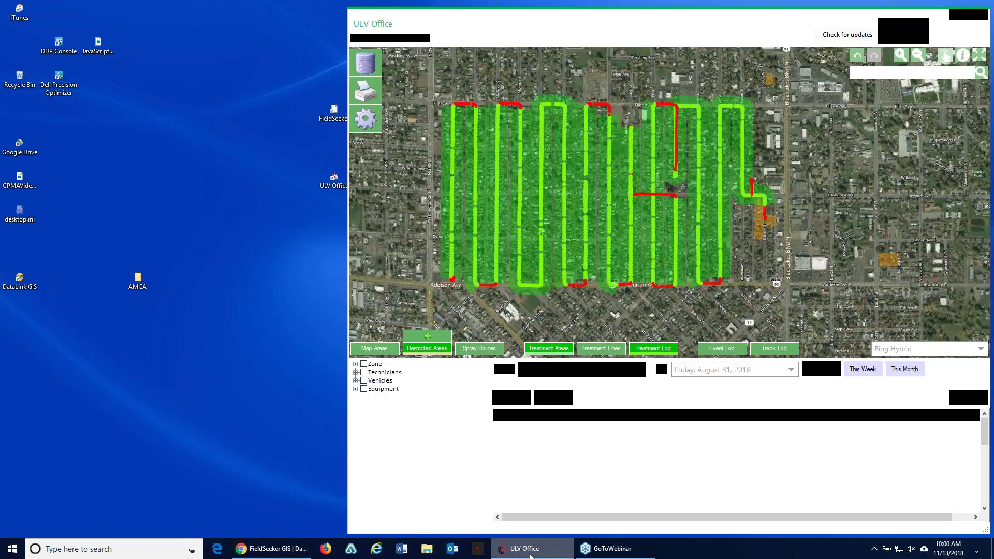
double_click(654, 28)
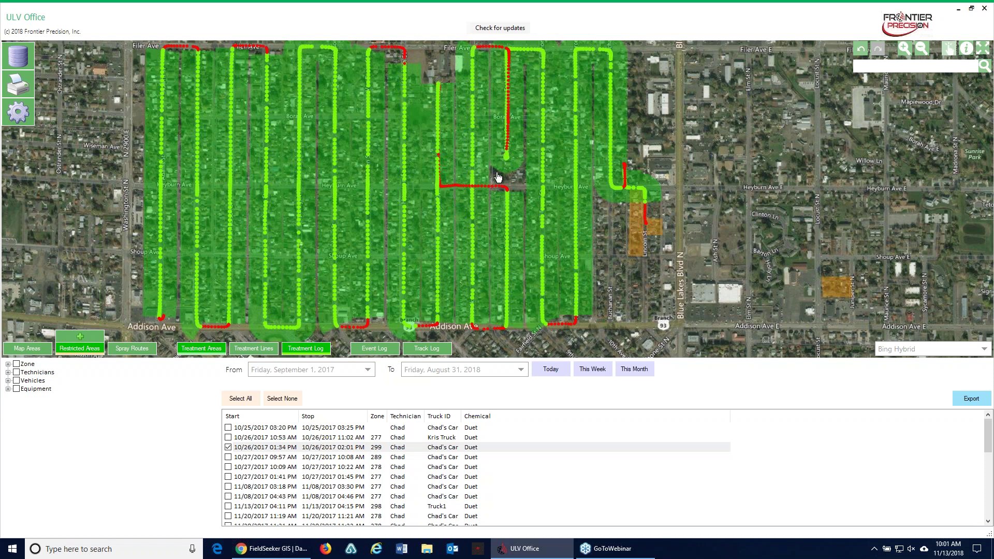
click(959, 12)
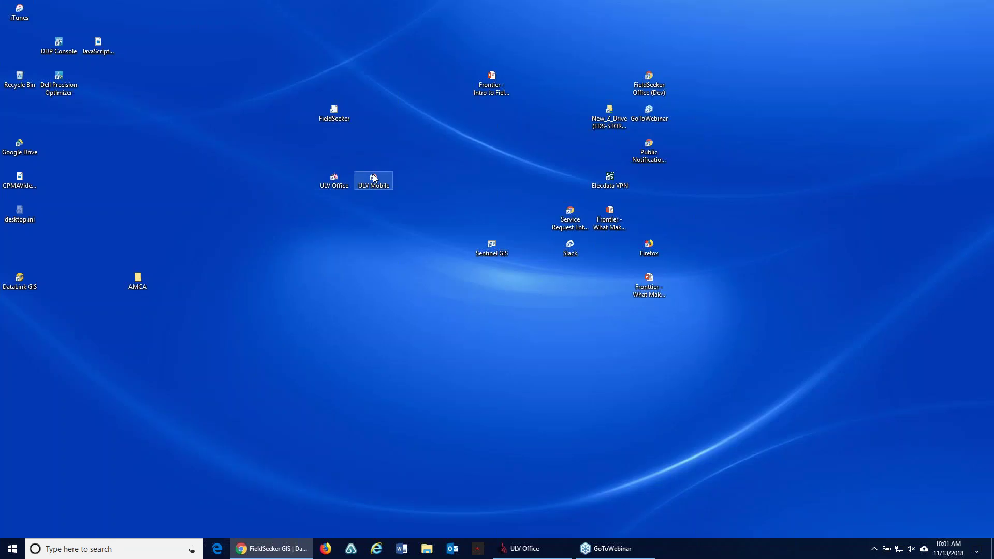
Step: Launch ULV Mobile from the desktop icon, log in, and check the Map layer settings
double_click(374, 178)
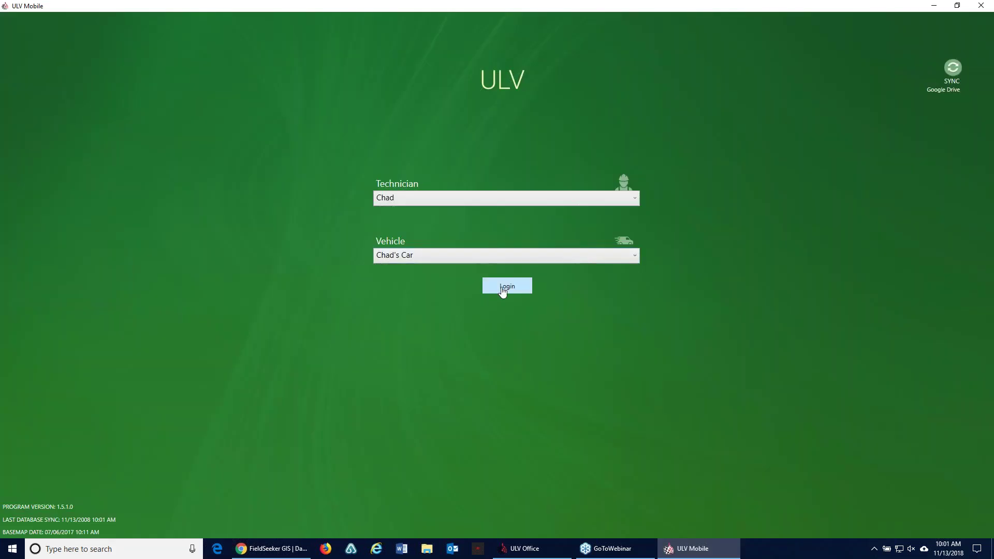
click(502, 291)
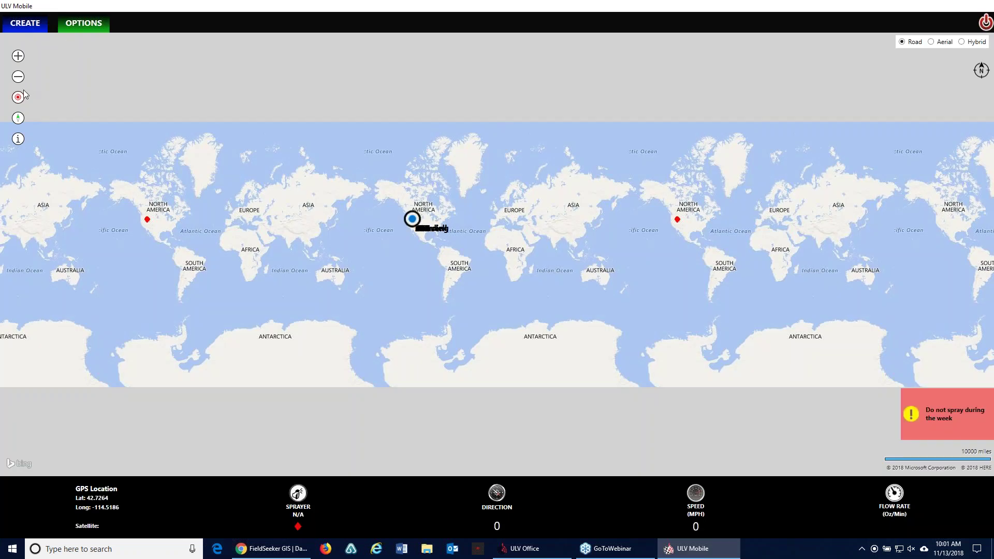
click(87, 25)
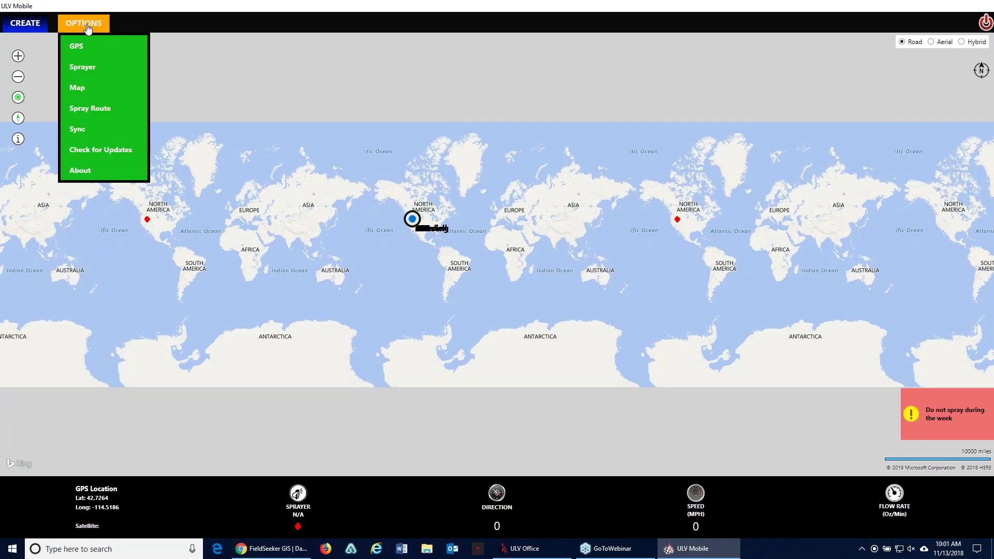
click(78, 88)
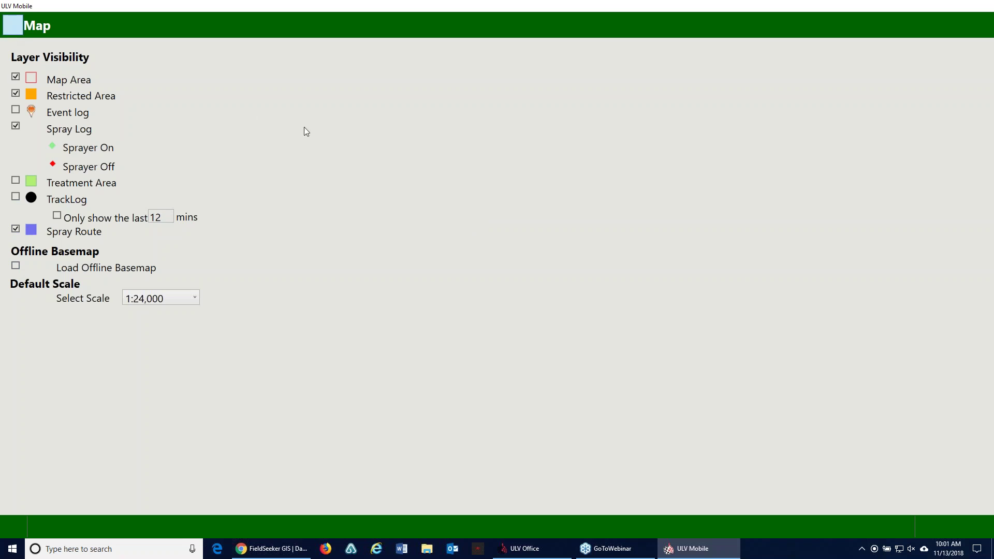
key(Escape)
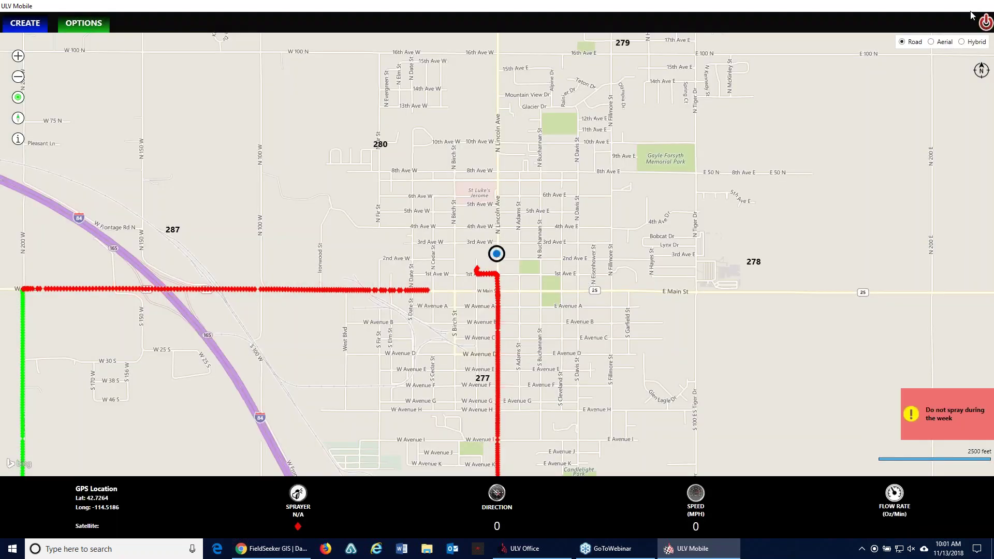
Step: Restore ULV Mobile from full screen to a smaller, narrower desktop window
double_click(560, 9)
drag(99, 95, 497, 30)
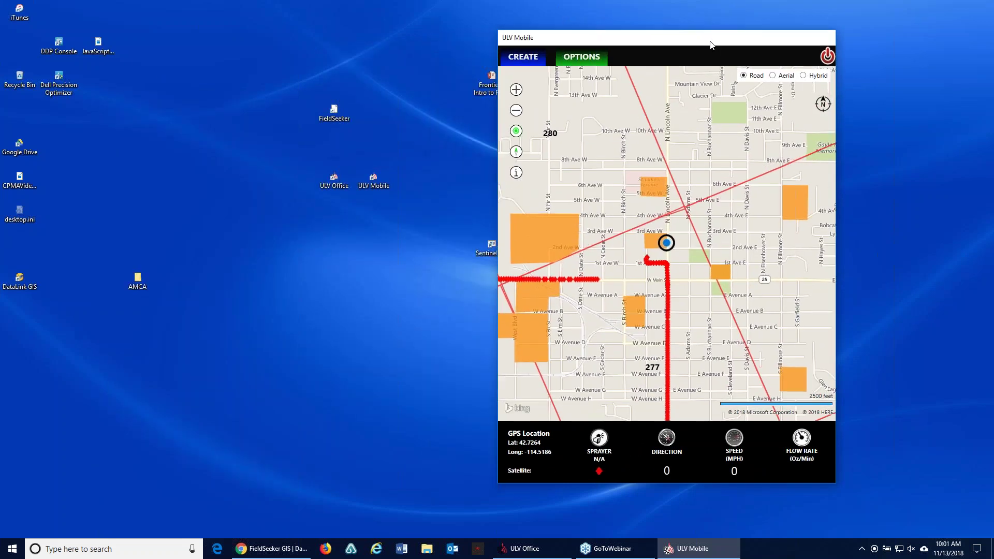
drag(709, 42, 408, 44)
Step: Select Map_108_Route in the Spray Route options and zoom the map in and out to inspect it
click(321, 56)
click(321, 142)
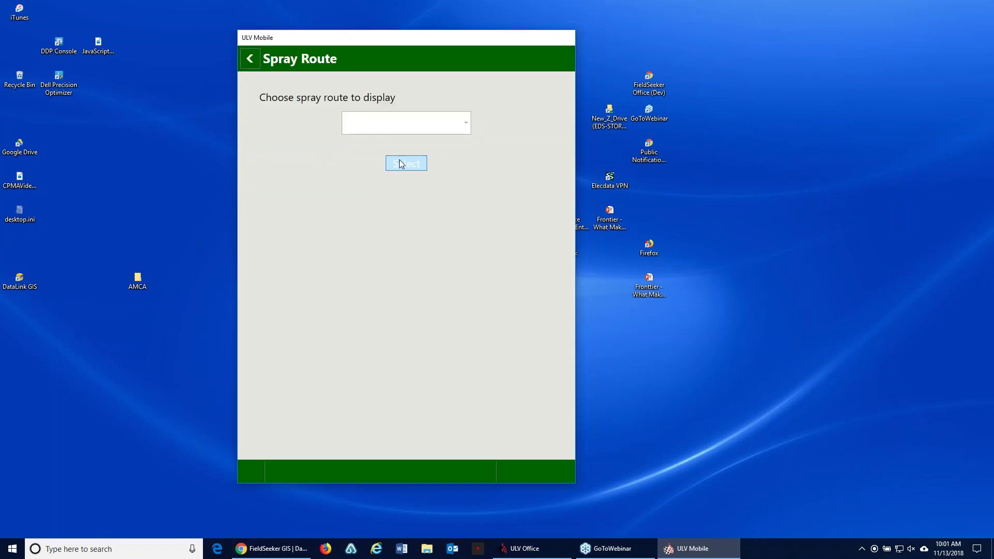
click(467, 123)
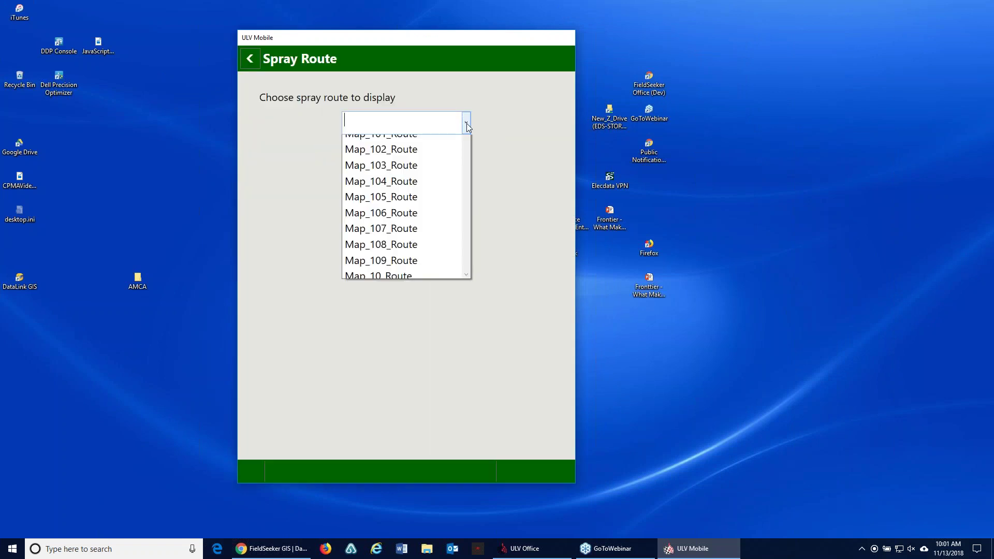
click(412, 287)
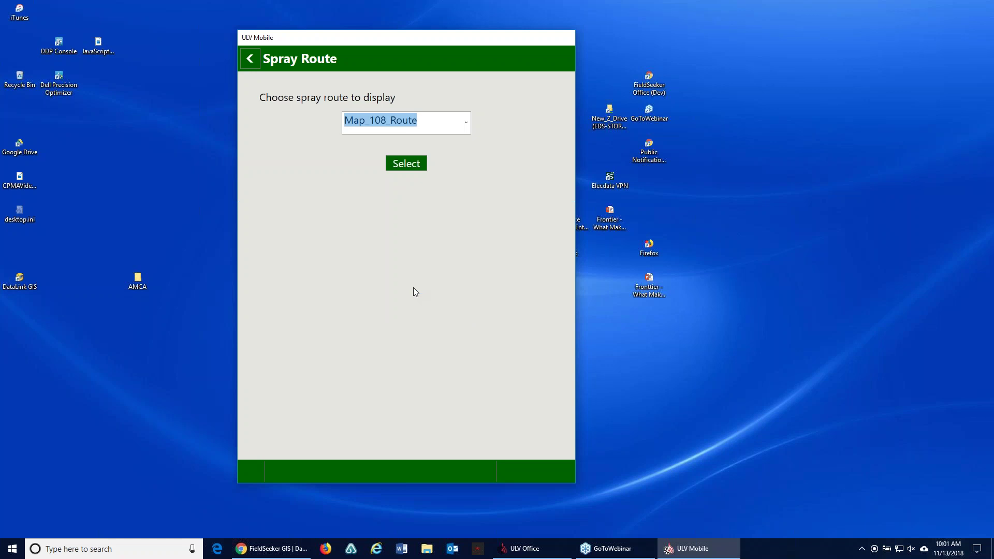
click(409, 164)
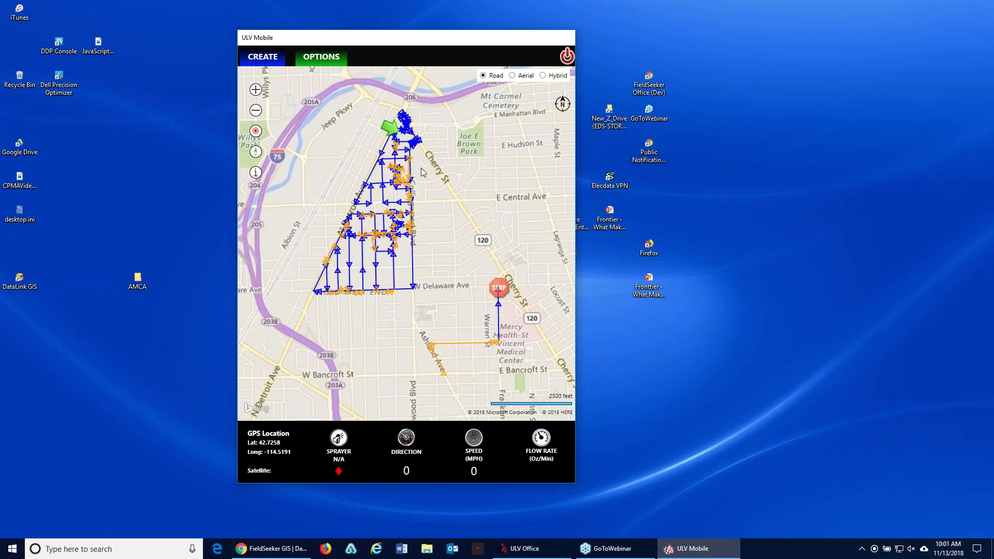
scroll(414, 160, up, 2)
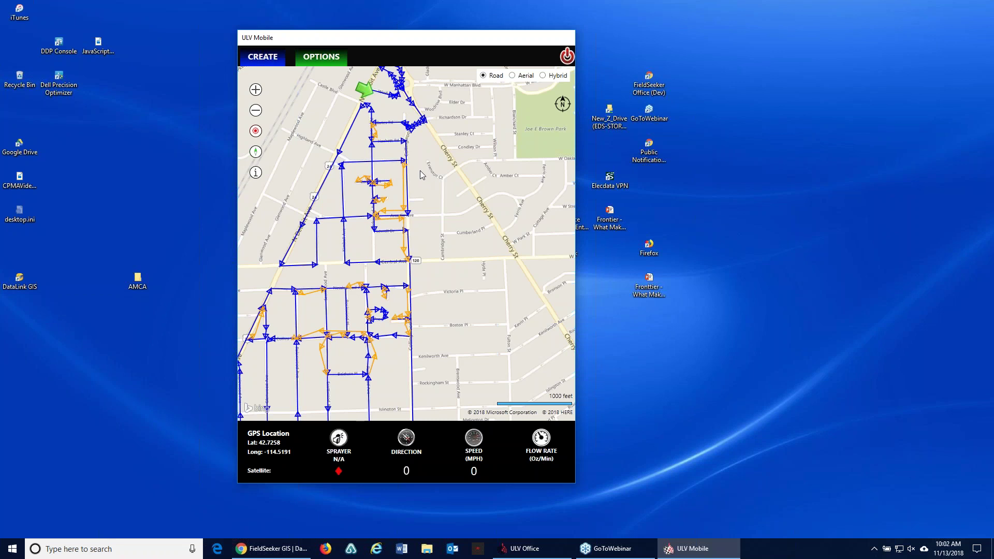
scroll(420, 182, down, 2)
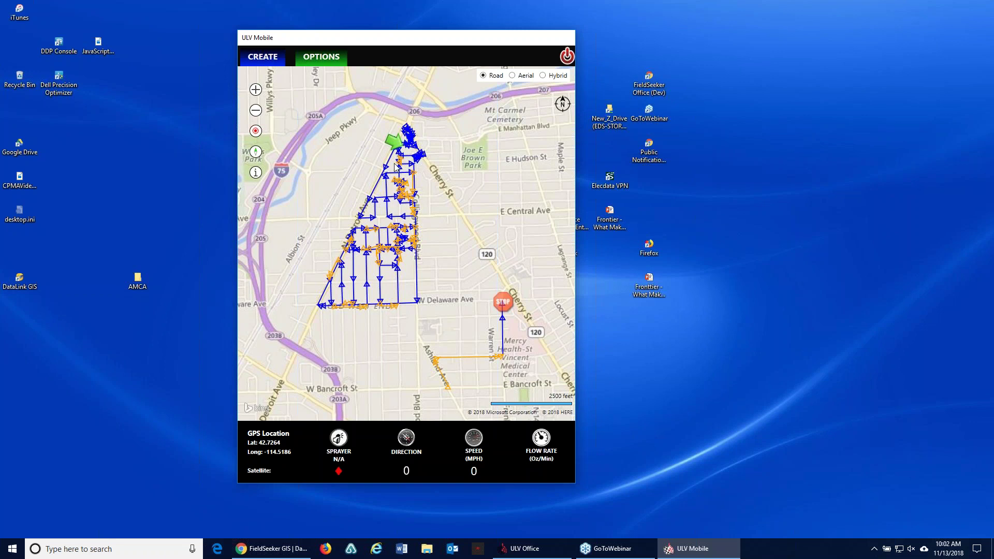
scroll(396, 166, up, 3)
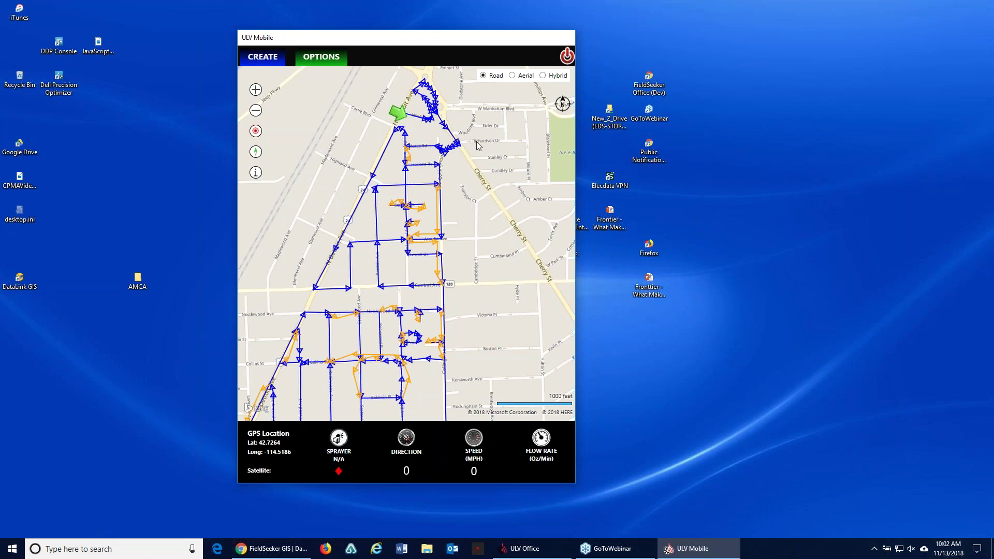
scroll(427, 213, down, 3)
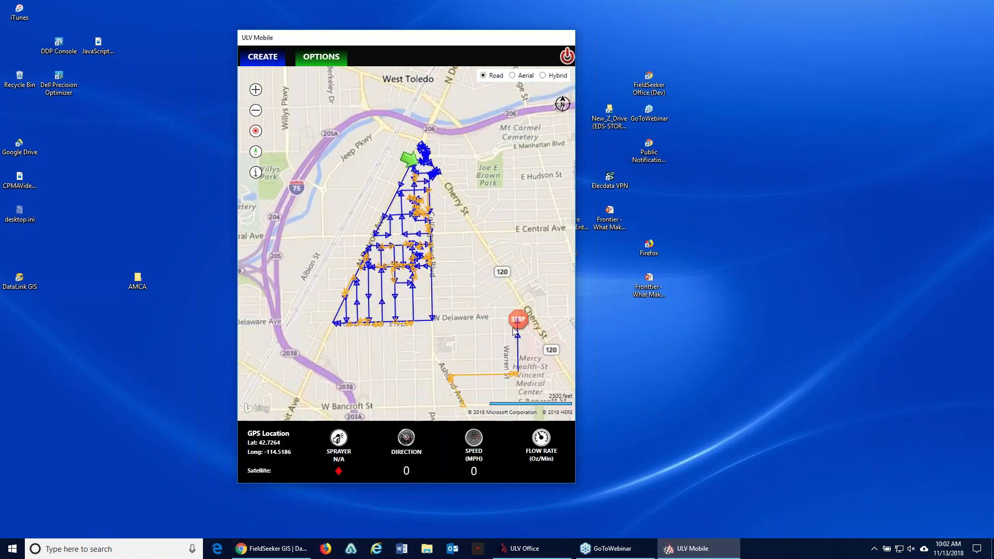
scroll(477, 314, down, 2)
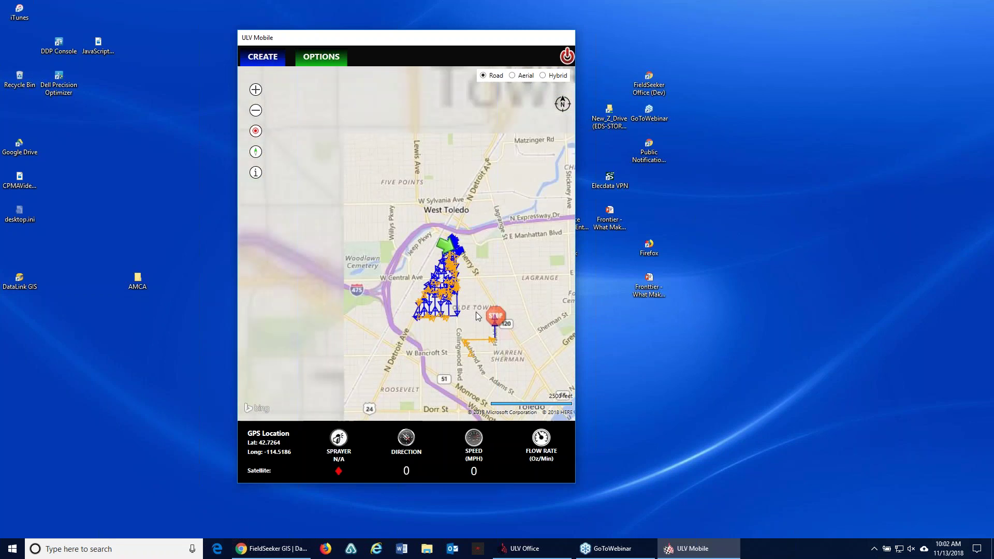
scroll(465, 298, up, 3)
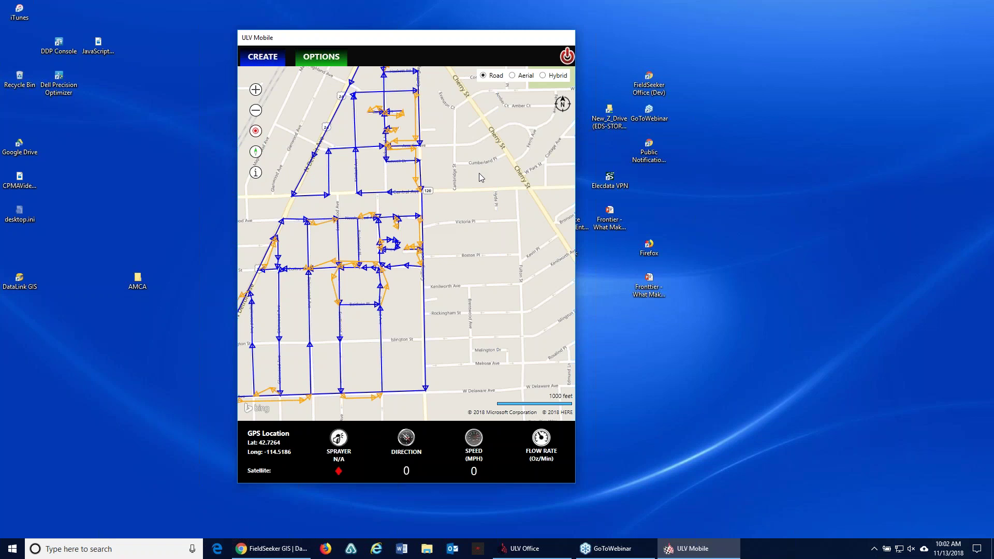
scroll(477, 191, down, 3)
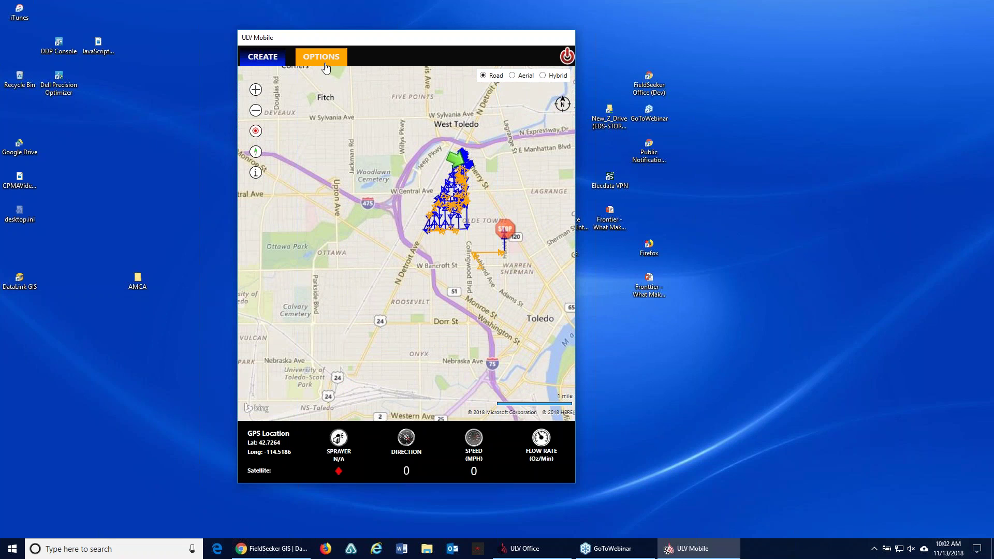
Step: Start a new spray session and check Spray Area 277 and the preset route Map_108_Route
click(273, 61)
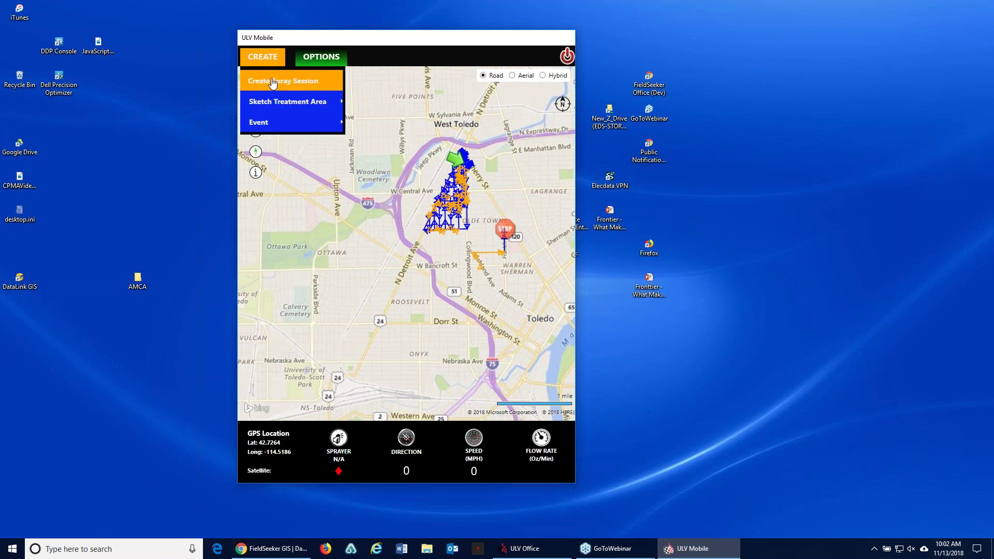
click(273, 82)
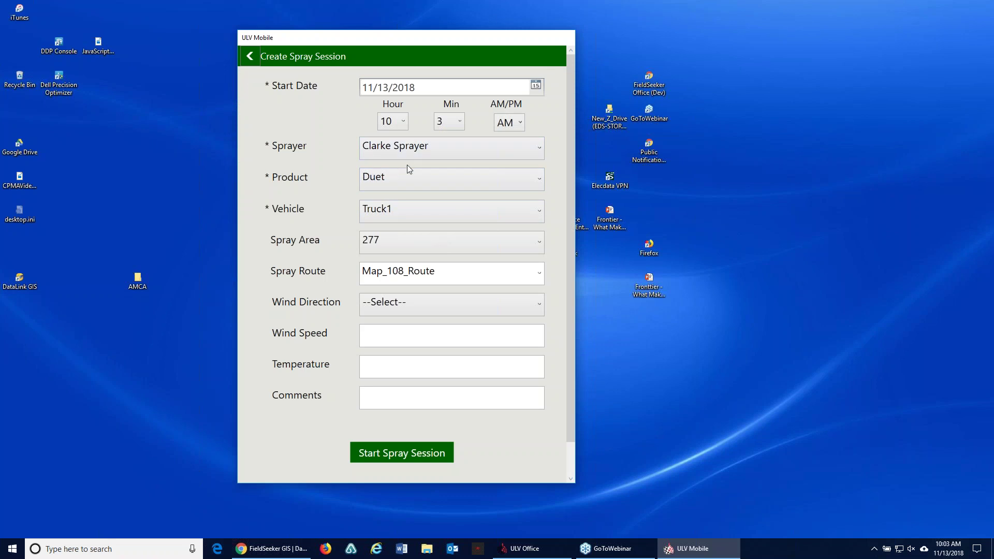
click(415, 240)
click(415, 240)
click(414, 240)
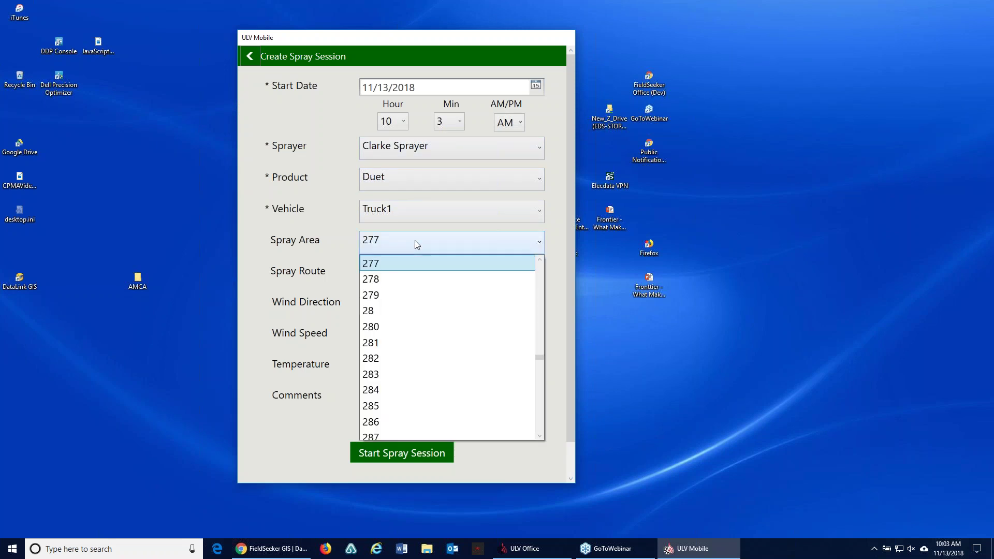
click(415, 240)
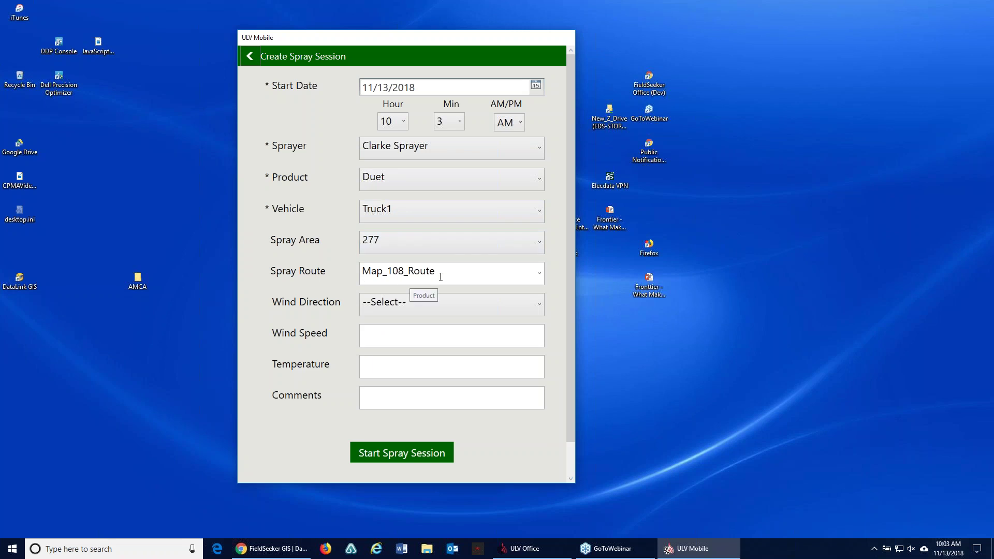
click(459, 278)
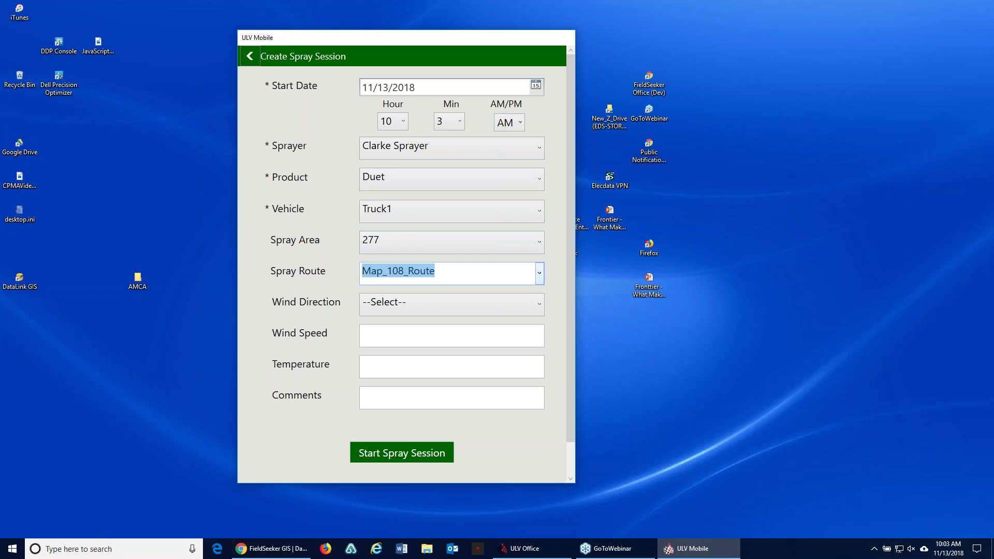
Step: Back out of the session form and close ULV Mobile without syncing
click(248, 57)
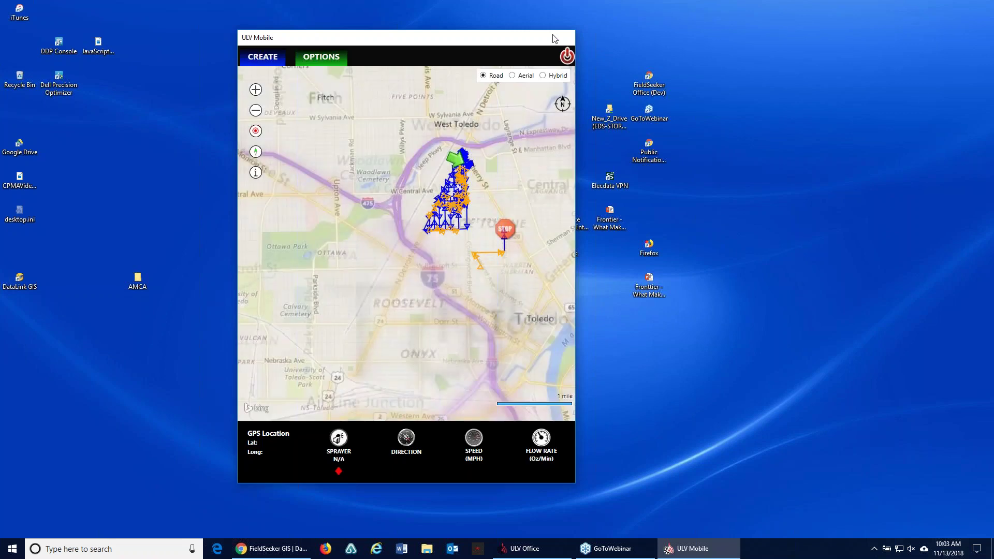
click(567, 55)
click(538, 309)
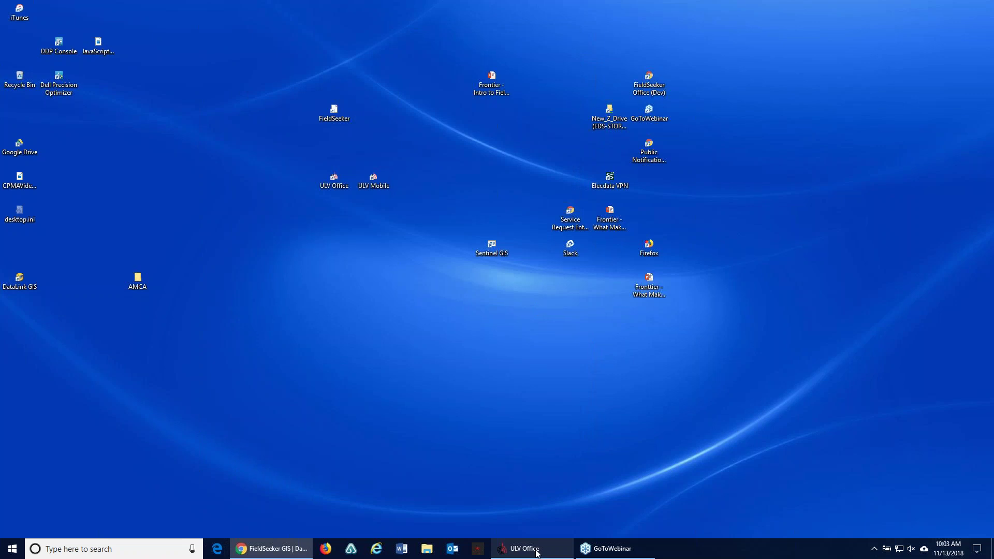
Step: In ULV Office, replace the 10/26 1:34 PM session with the 10/27 9:57 and 10:09 AM sessions over Open Street Map
click(536, 556)
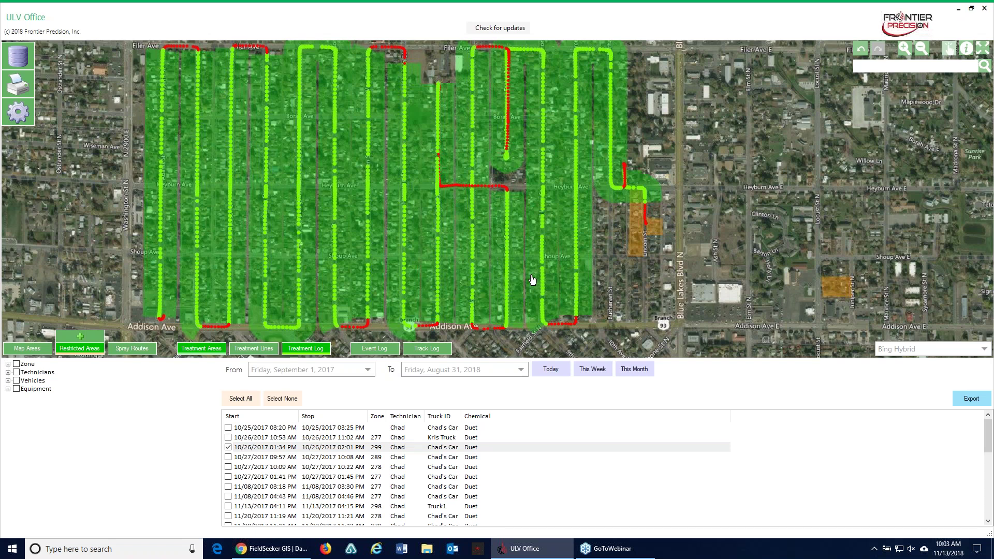
scroll(670, 282, down, 1)
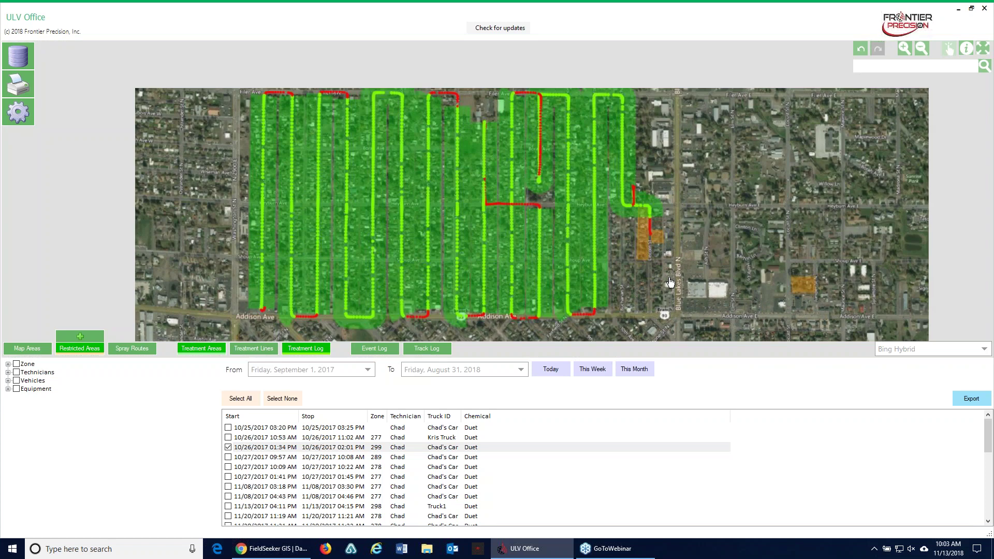
click(228, 447)
click(228, 457)
click(229, 467)
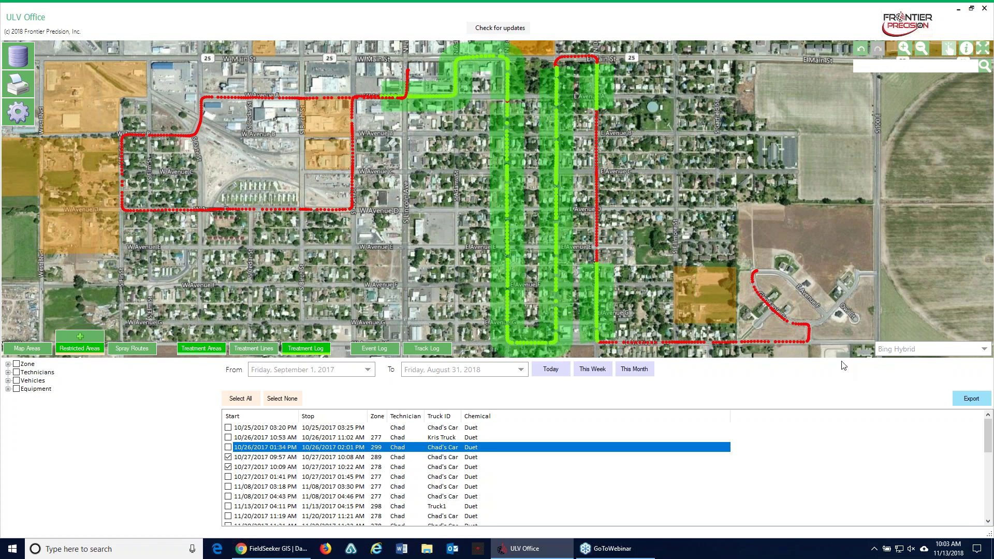
click(907, 350)
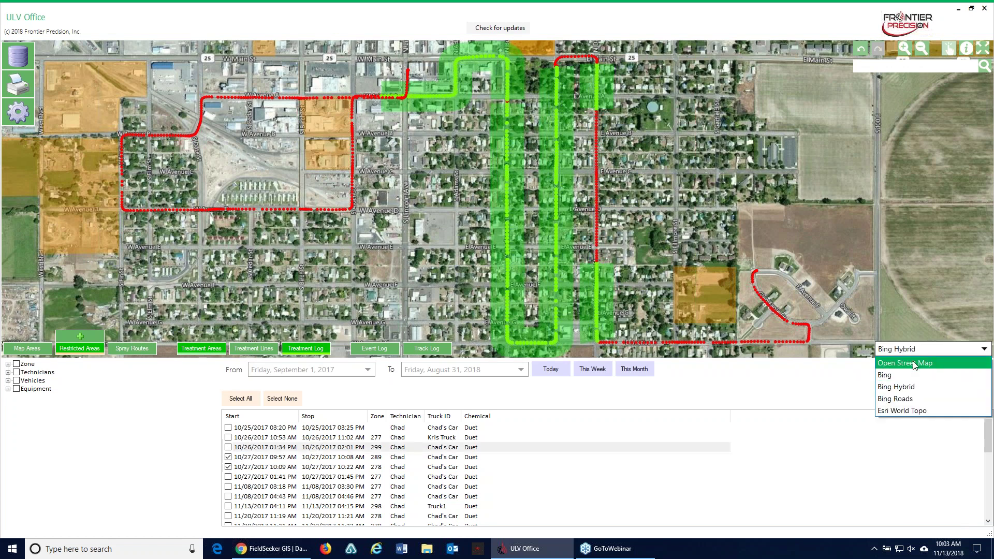
click(914, 363)
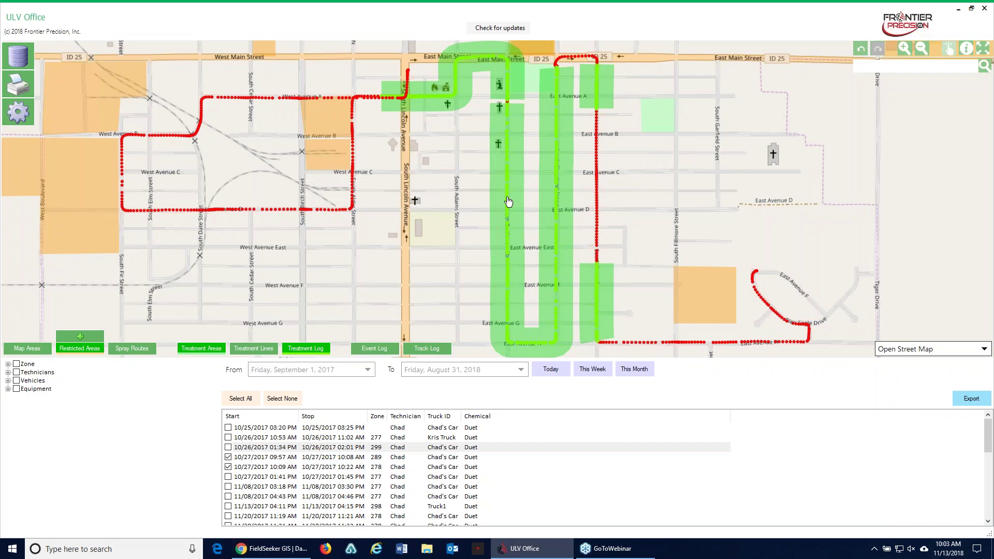
Step: Hide both 10/27 sessions and show the 10/26/2017 01:34 PM session with its treatment areas
drag(500, 204, 499, 205)
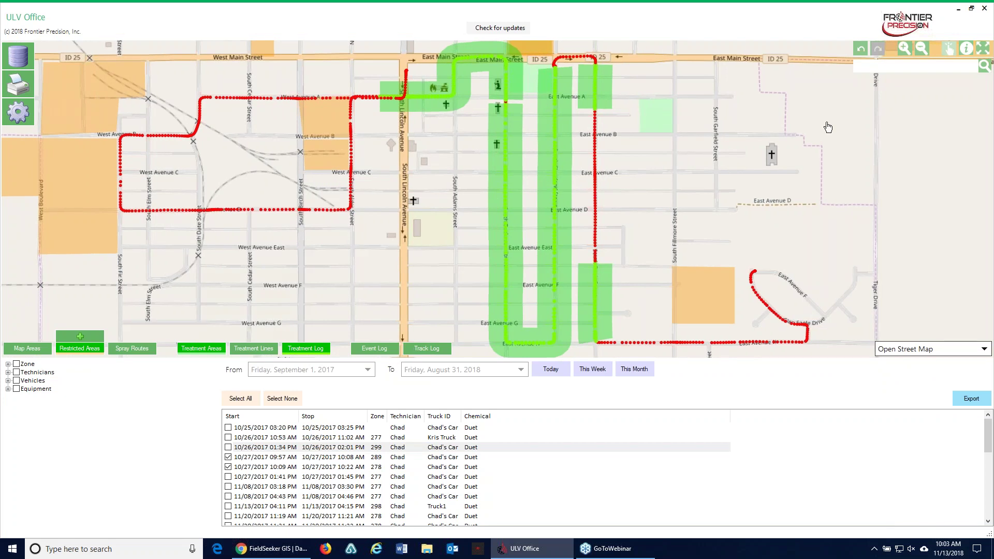
click(228, 466)
click(229, 457)
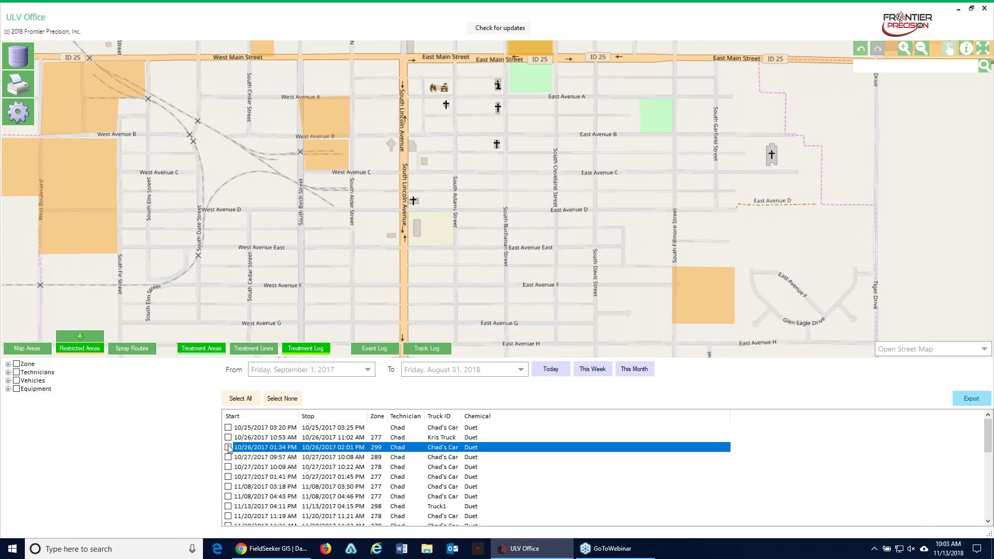
click(228, 448)
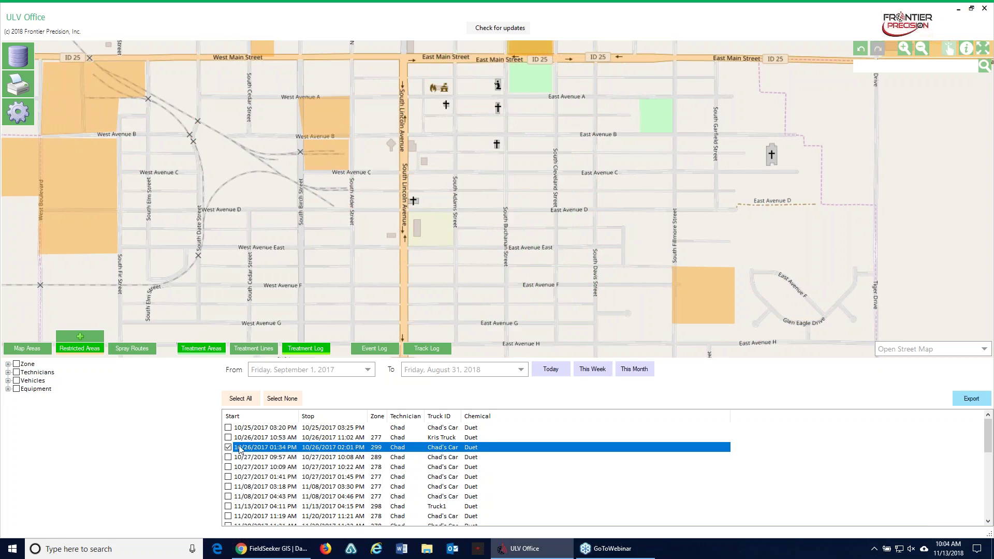
click(193, 348)
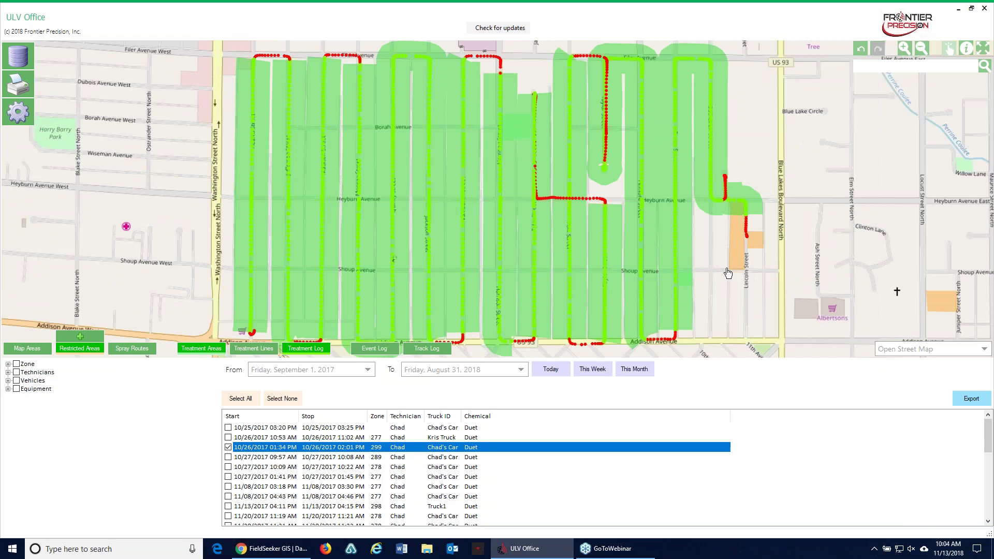
Step: Zoom to a searched address and inspect one treatment log point's details with overlays hidden
click(886, 66)
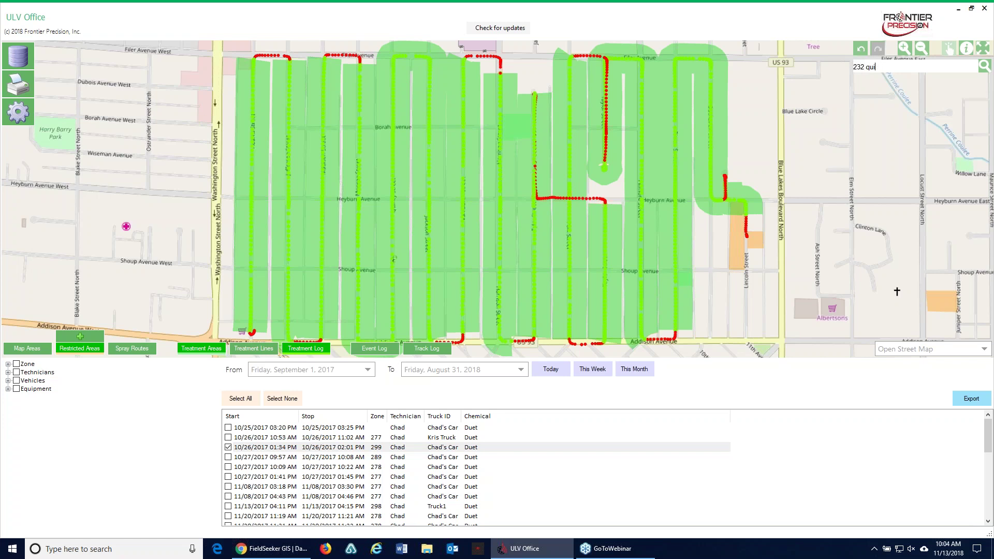
text(d)
key(Return)
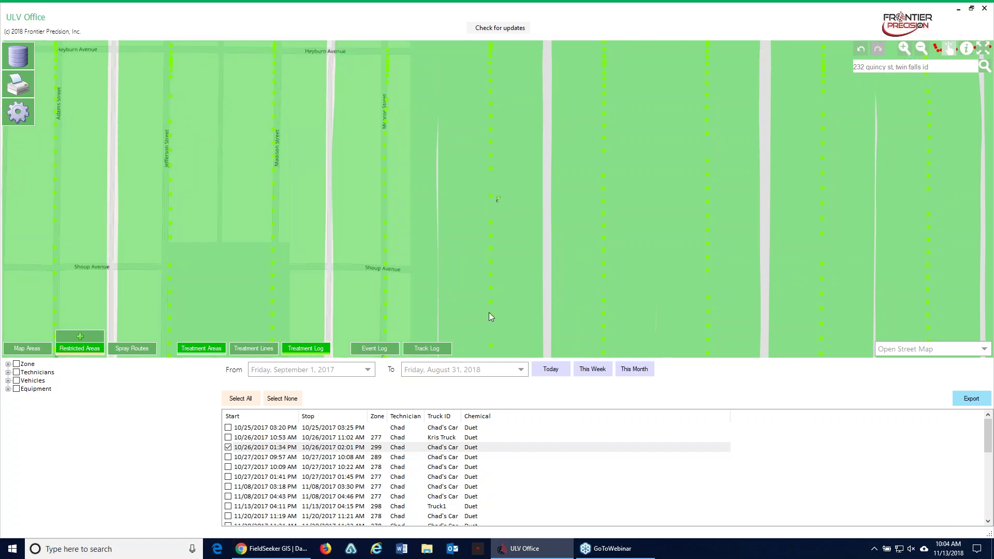
scroll(489, 203, down, 1)
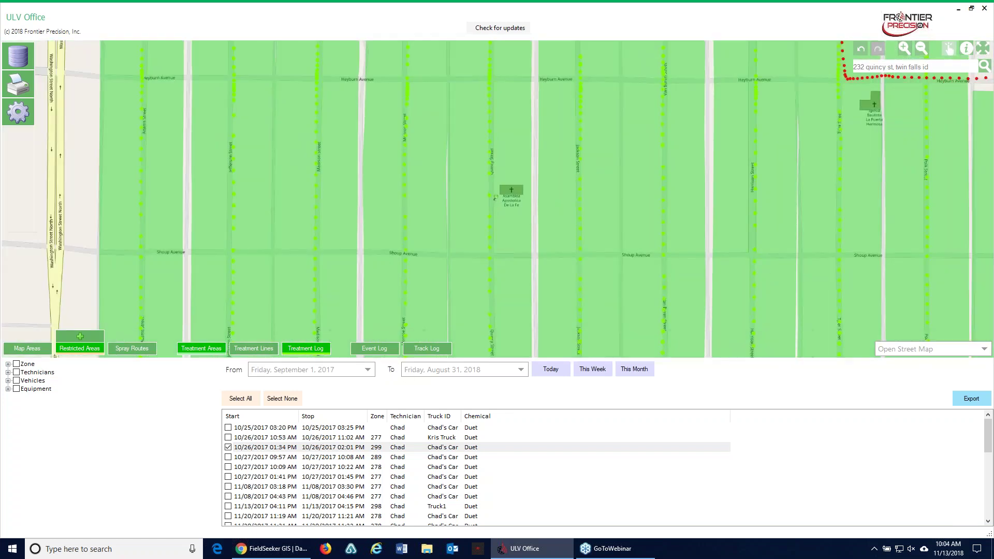
click(203, 348)
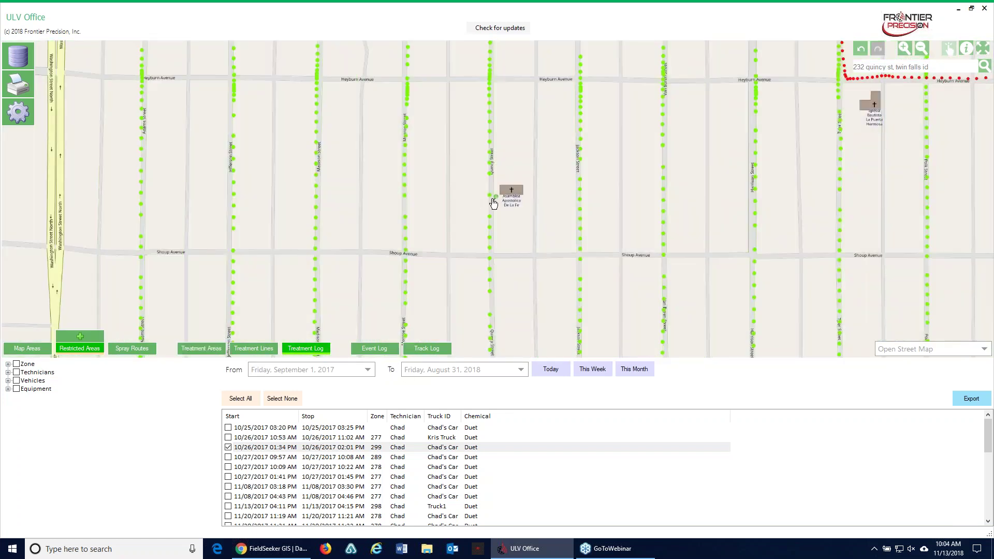
click(949, 48)
click(492, 196)
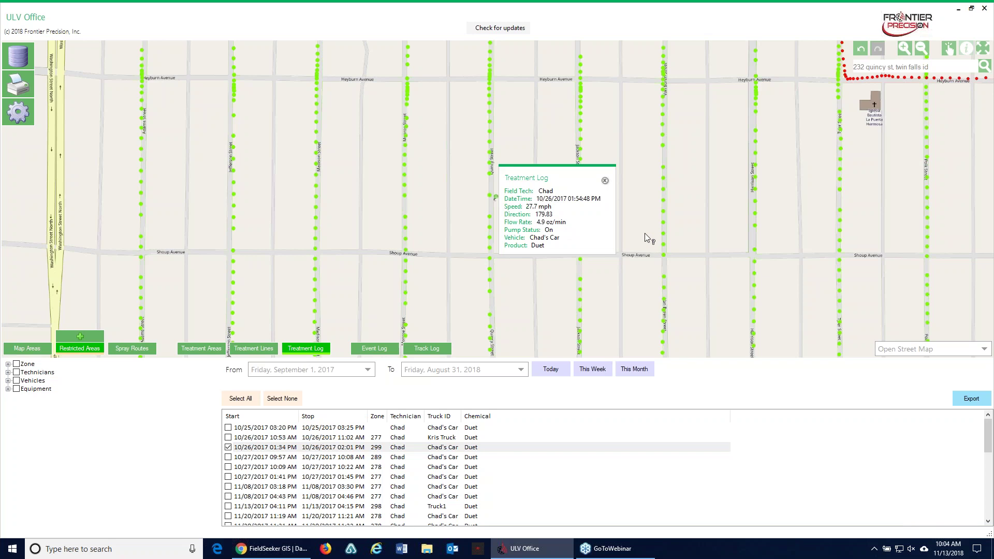
click(604, 180)
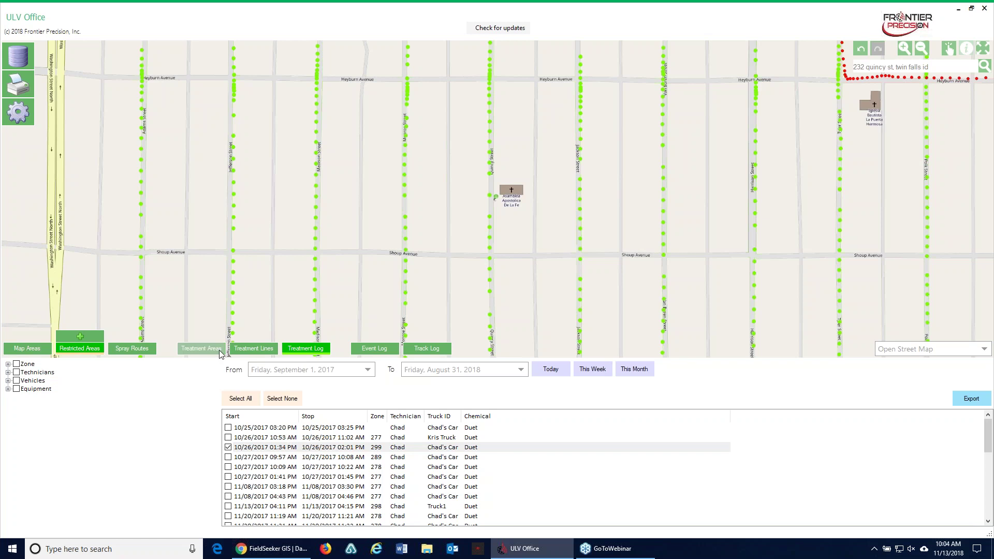
click(201, 348)
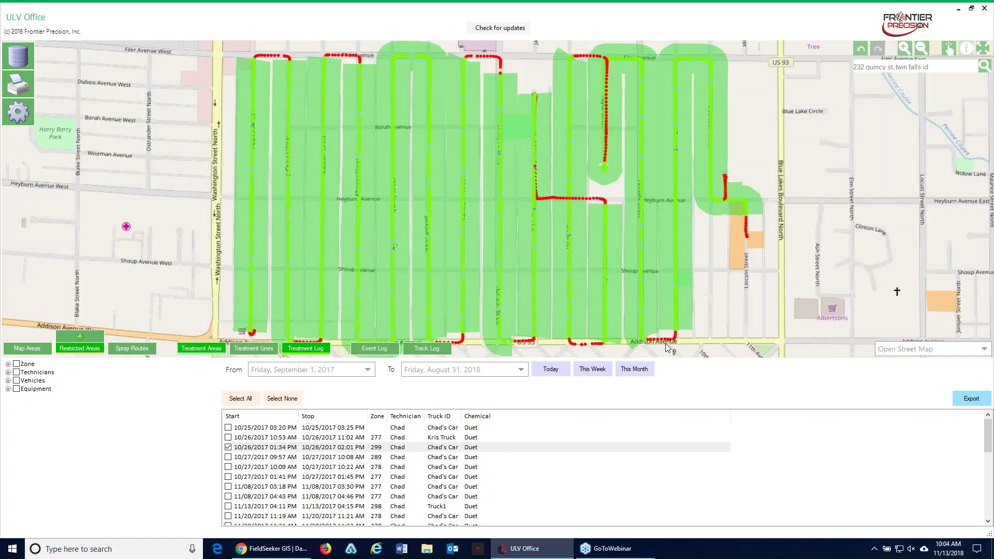
Step: Switch to Bing imagery and set up a Spray Session Detail/Columnar With Map report
click(906, 349)
click(904, 378)
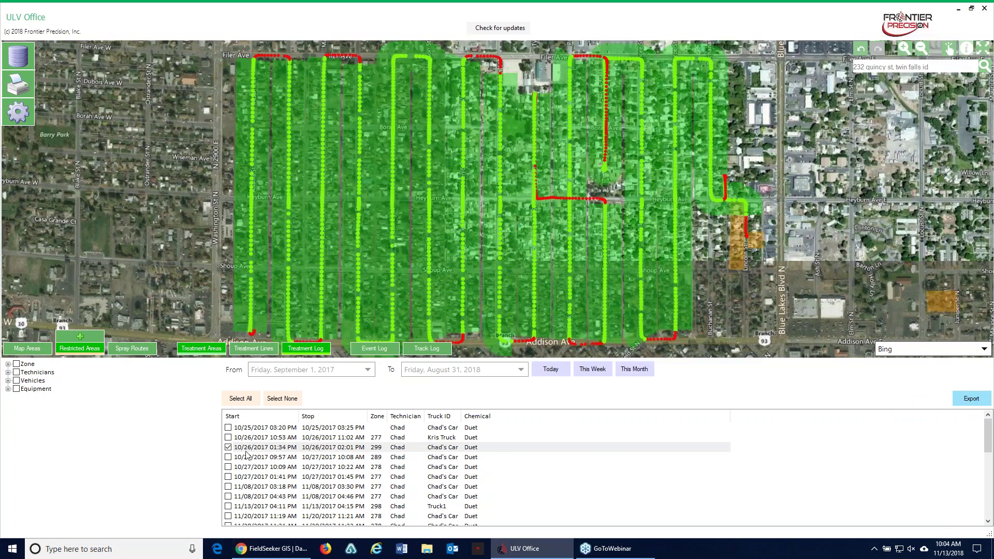
click(19, 88)
click(398, 138)
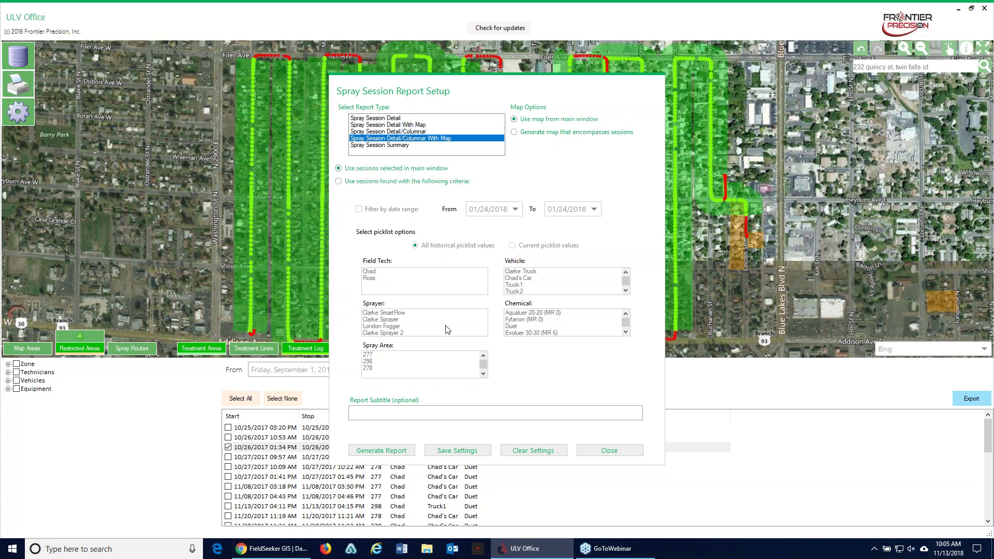
Step: Generate the report and view page 2: 7.41 spray miles, 0.78 gal mix, 269.49 acres treated
click(383, 451)
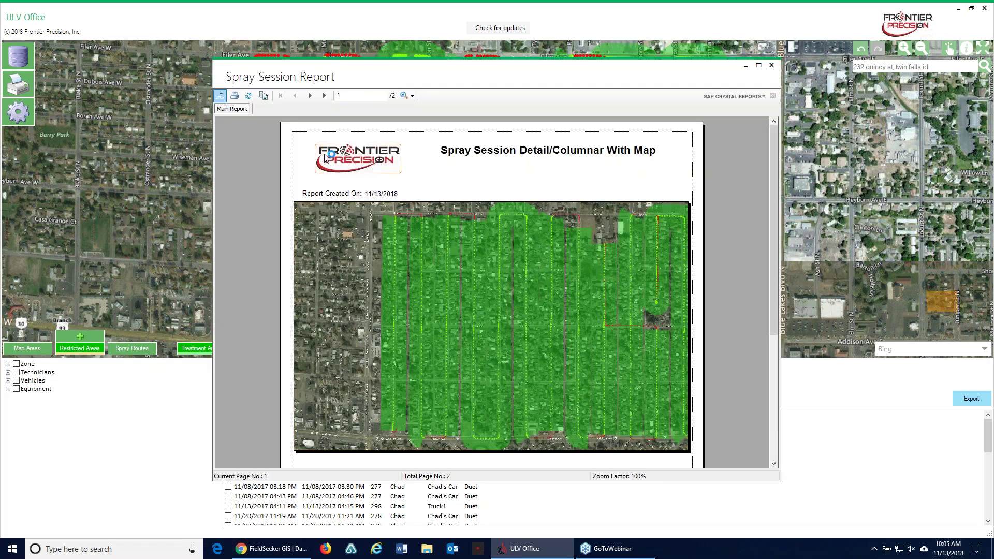
click(310, 95)
click(375, 335)
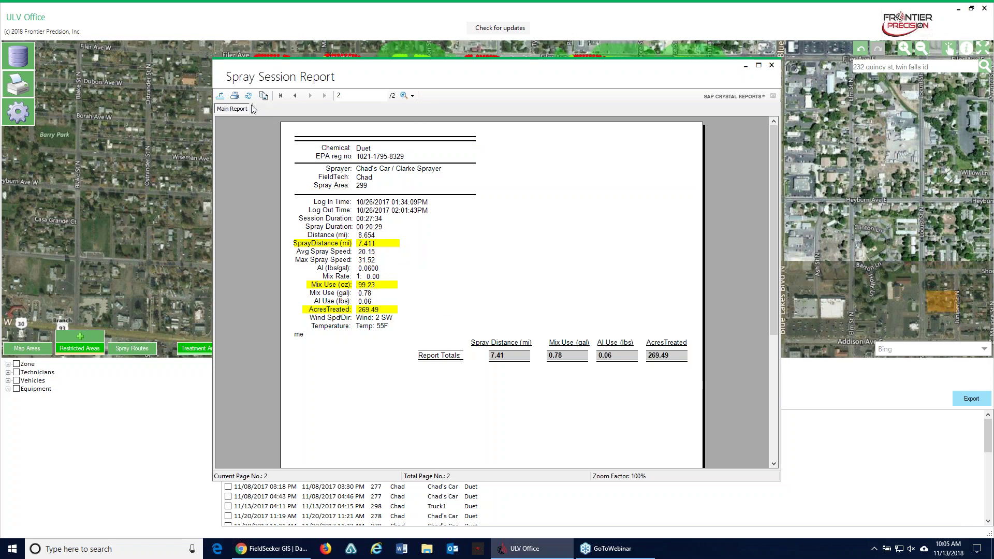
Step: Check the available export file formats, then cancel the export
click(220, 96)
click(416, 297)
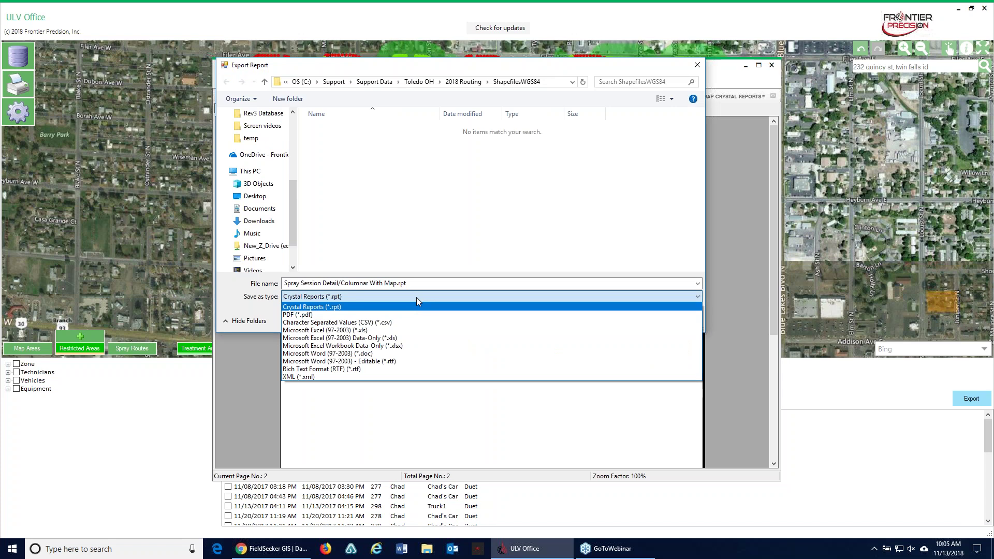
click(673, 154)
click(696, 65)
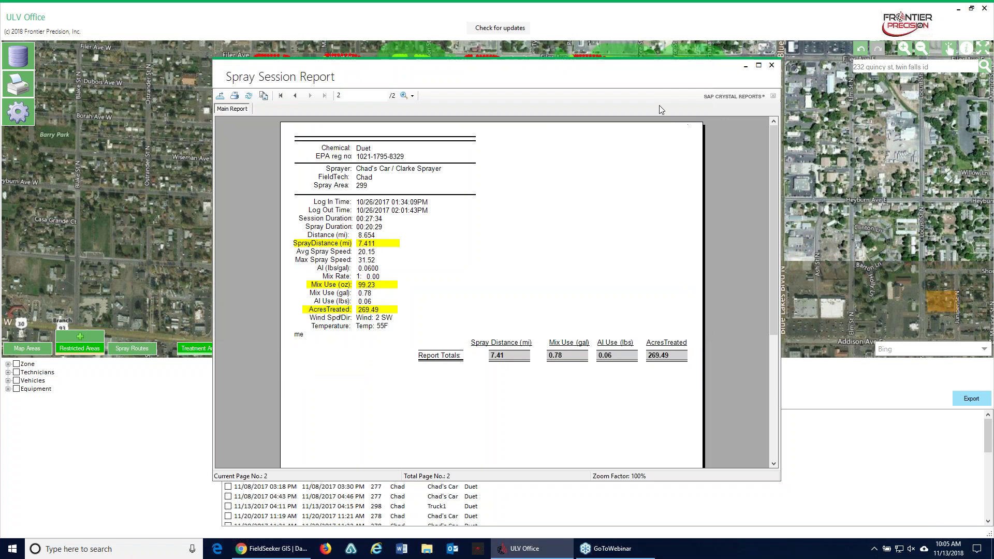
Step: Choose the Spray Session Summary report for sessions matching a date-range filter
click(772, 66)
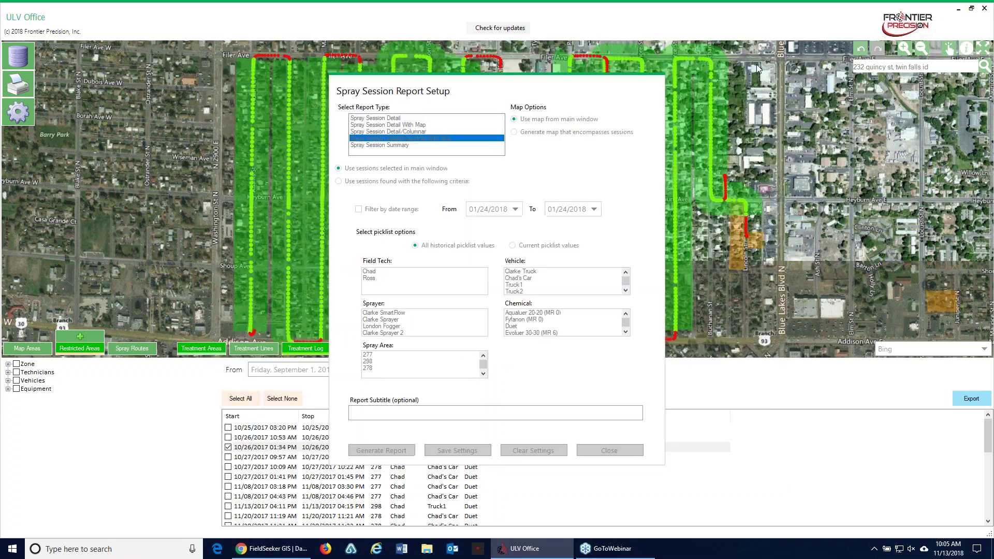
click(397, 145)
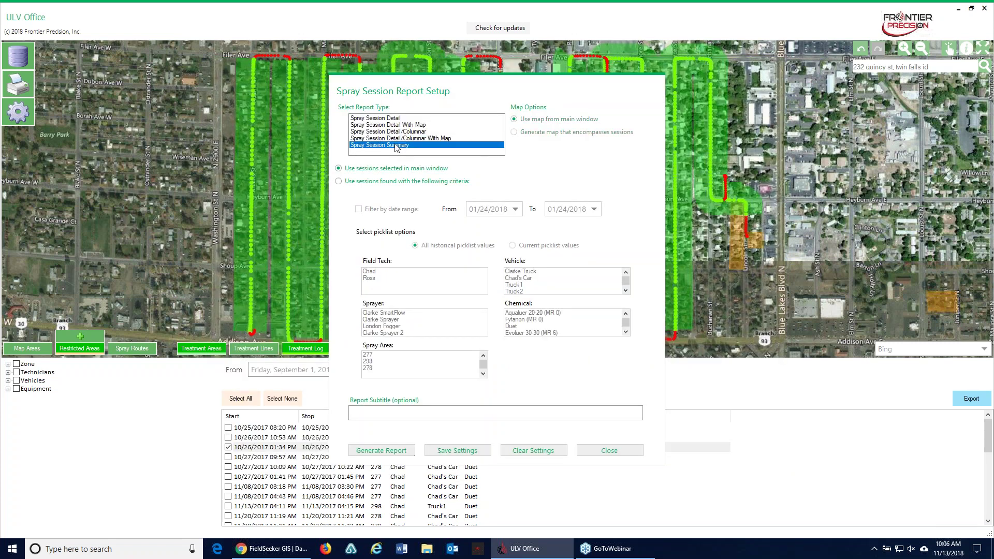
click(339, 182)
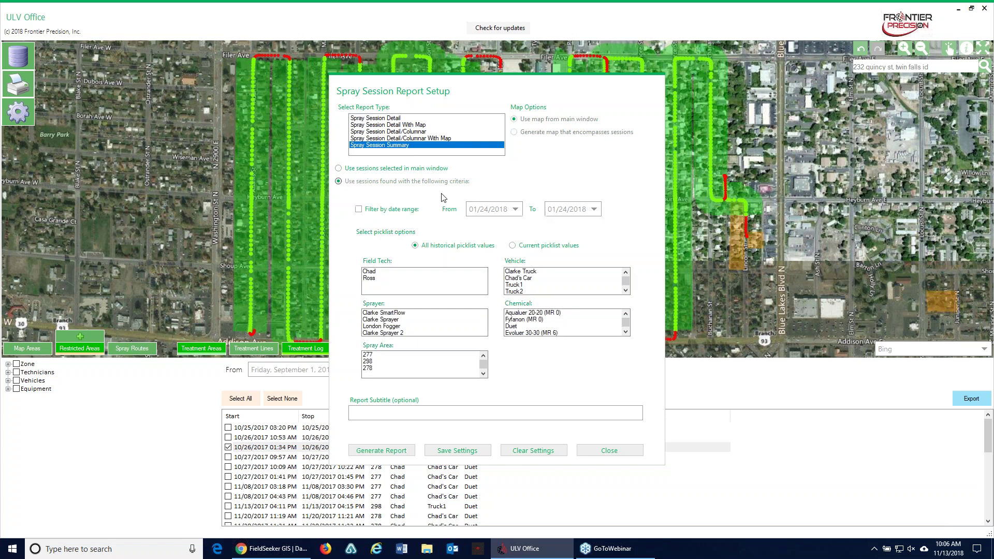
click(359, 210)
Step: Set the date range from 01/01/2017 to today, 11/13/2018
click(515, 209)
click(509, 227)
click(471, 226)
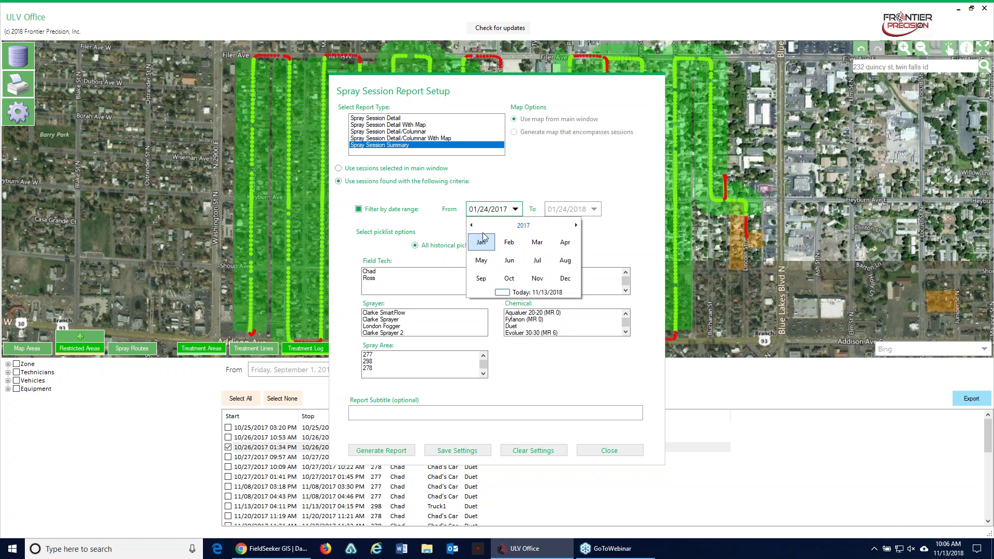
click(575, 225)
click(471, 225)
click(482, 245)
click(477, 252)
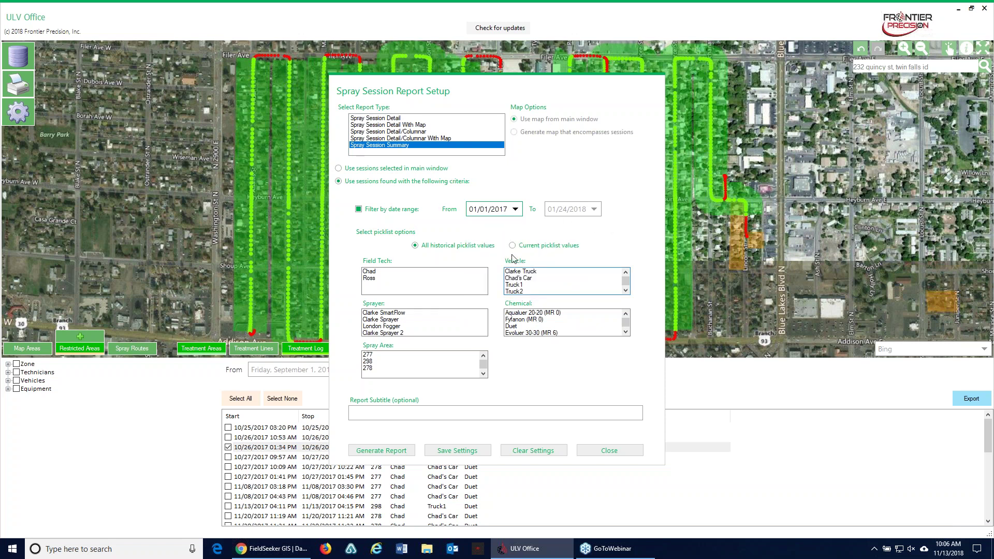
click(592, 210)
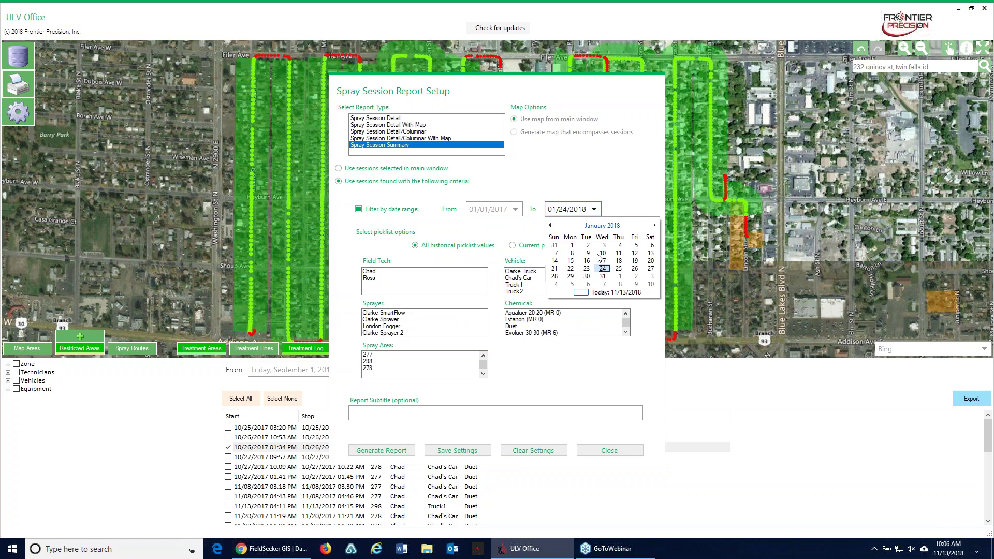
click(585, 294)
Step: Generate the summary, review Duet's 803.32 treated acres, and close the preview
click(383, 450)
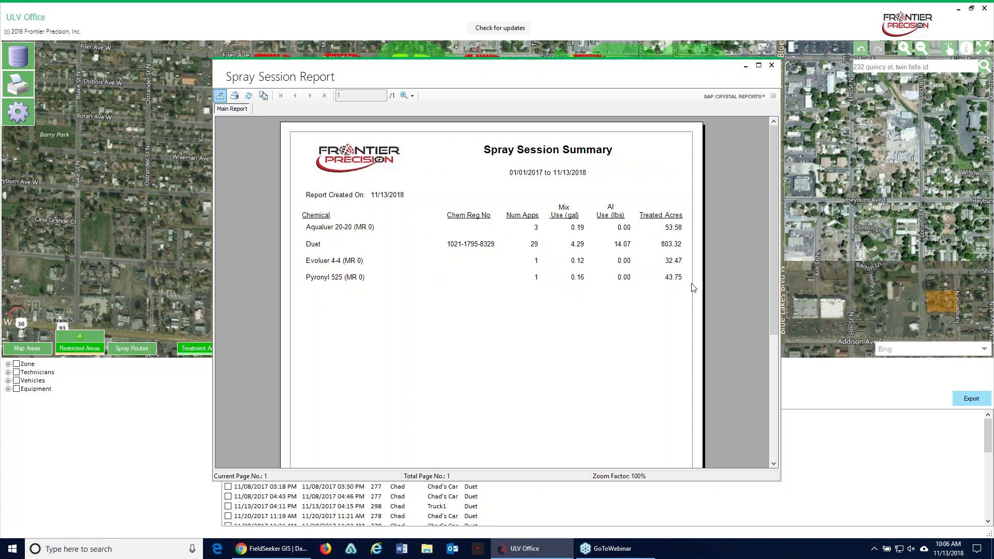
scroll(478, 207, down, 3)
scroll(481, 212, up, 3)
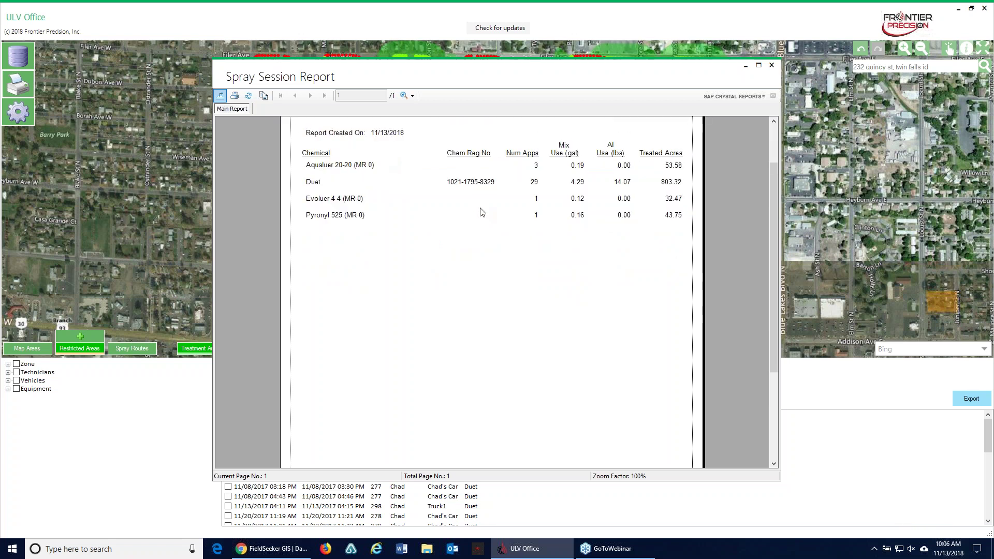
click(772, 65)
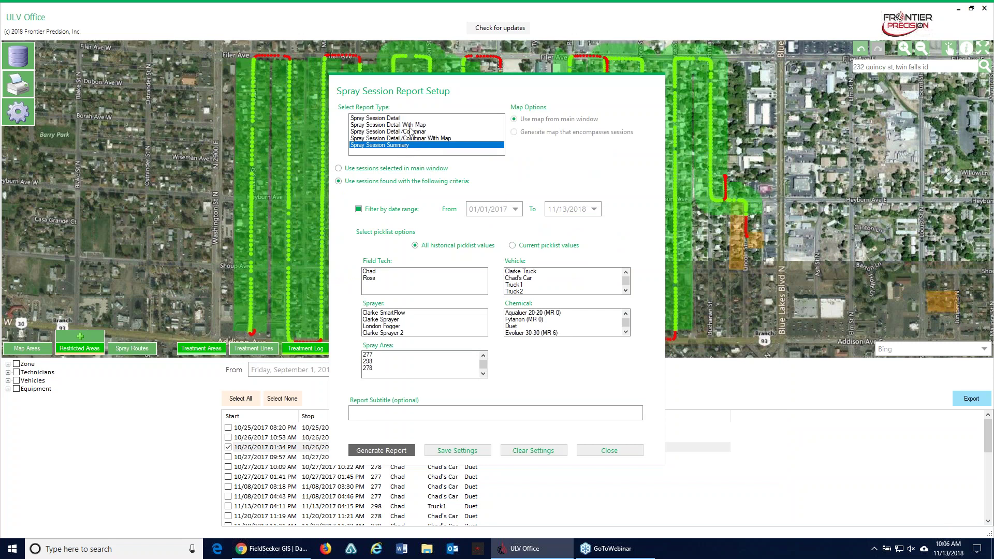
Step: Generate and review the Spray Session Detail report, then close its preview
click(402, 118)
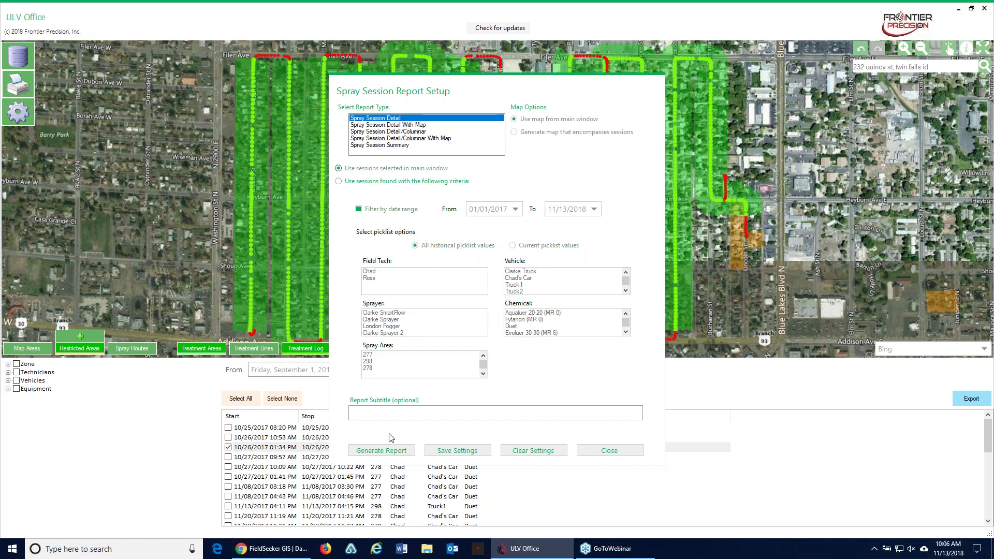
click(381, 450)
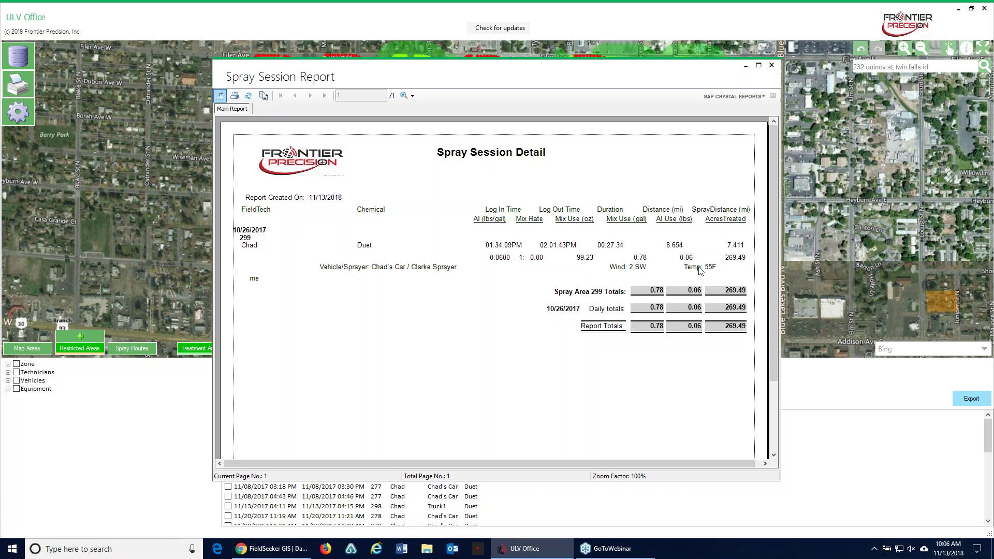
click(506, 248)
click(771, 65)
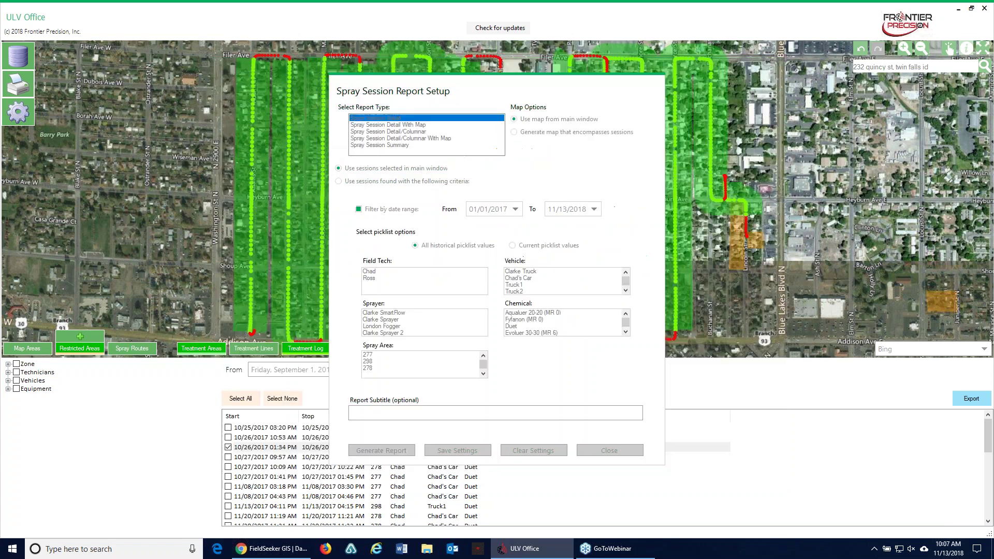
Step: Preview the Spray Session Detail/Columnar report, then close the report setup
click(394, 131)
click(399, 451)
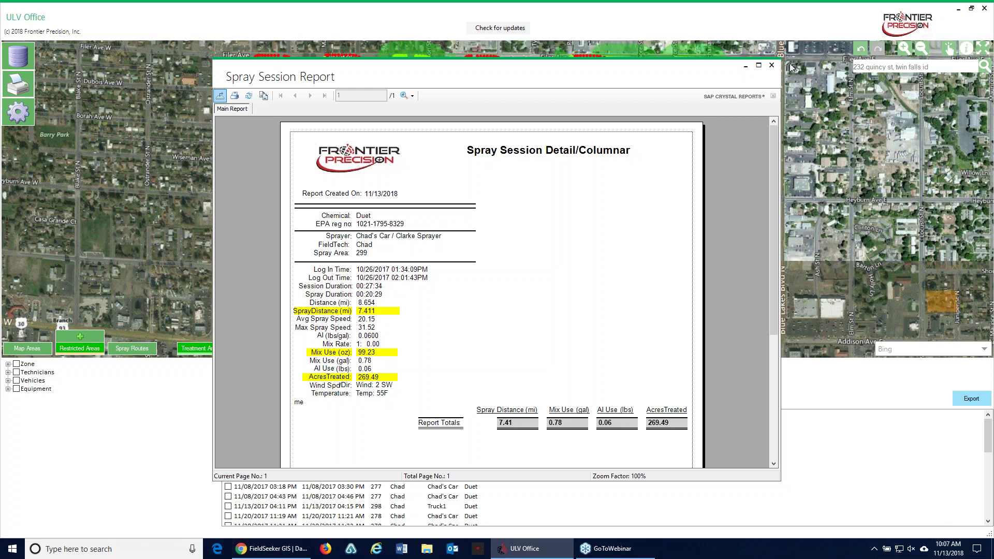
click(772, 65)
click(605, 450)
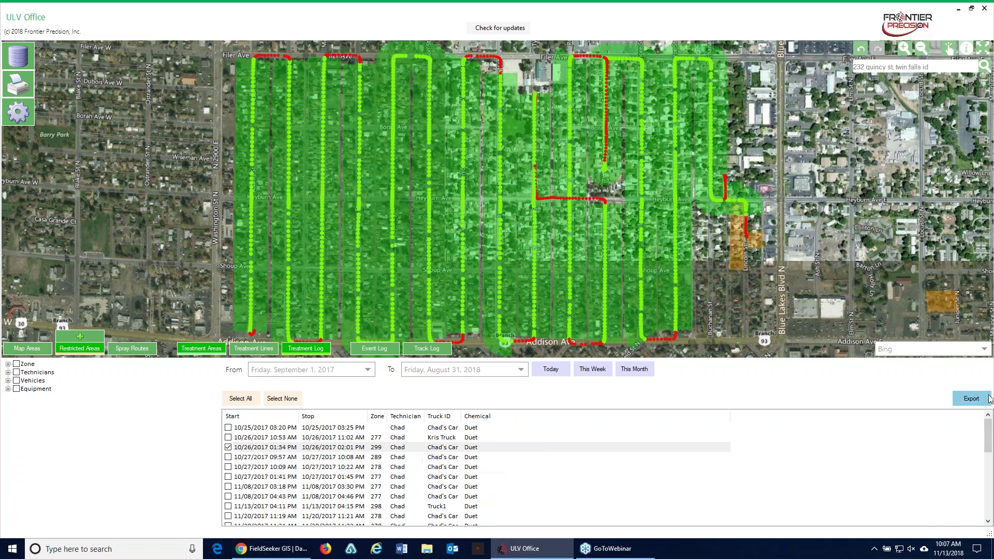
Step: Configure Export Session Data as a single file including only Treatment Areas
click(972, 397)
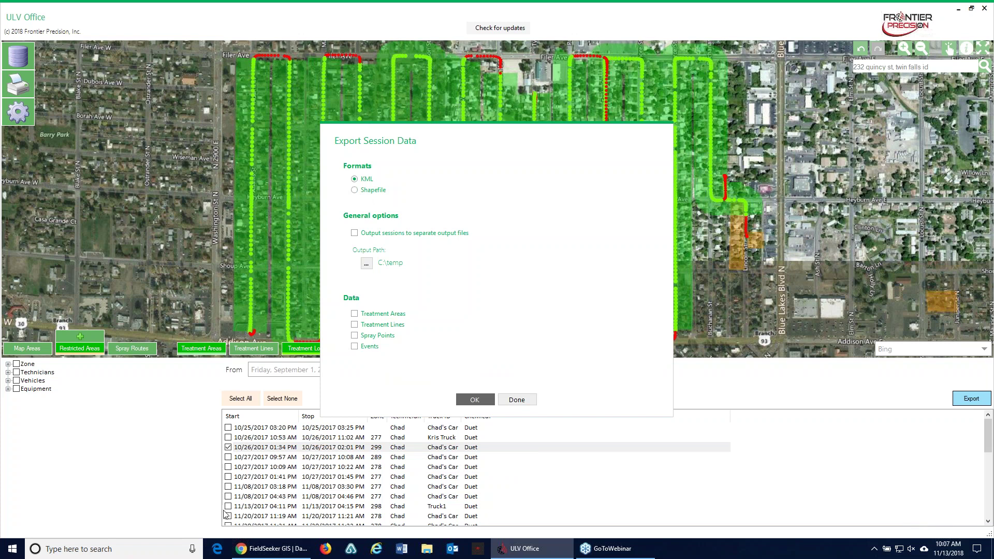
click(355, 234)
click(355, 233)
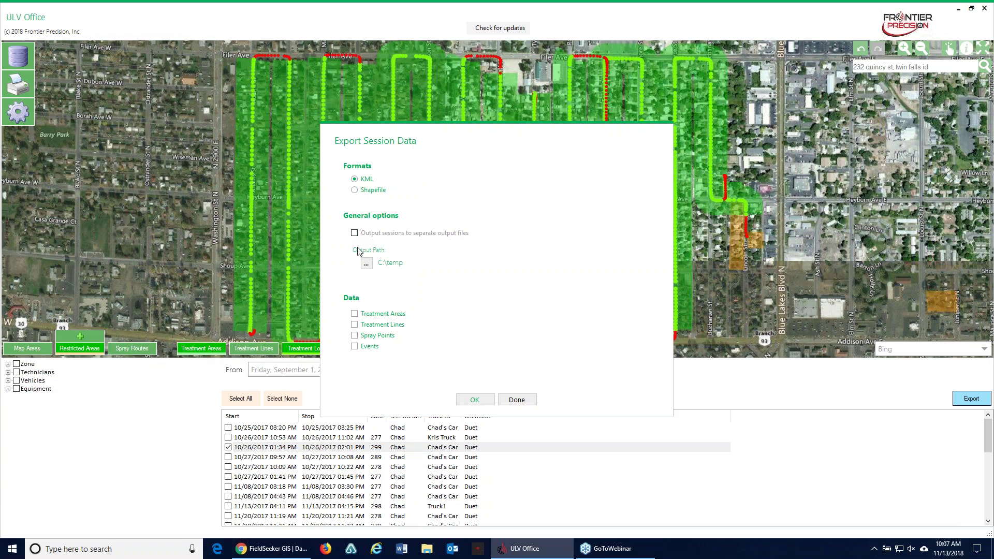
click(355, 314)
click(354, 324)
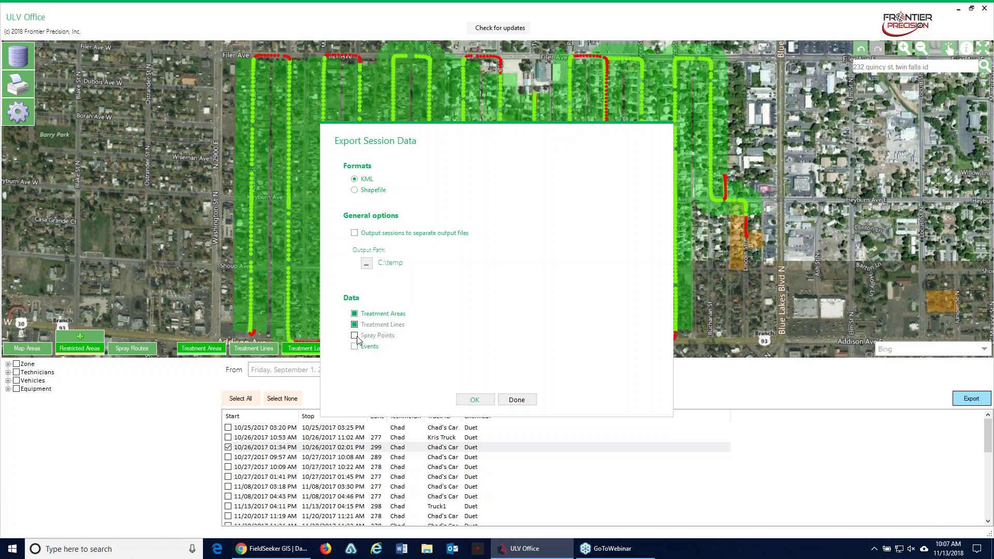
click(355, 336)
click(354, 346)
click(354, 346)
click(354, 335)
click(354, 324)
click(355, 336)
click(355, 335)
Step: Export the treatment areas as KML to C:\temp, acknowledge completion, and close the dialog
click(475, 400)
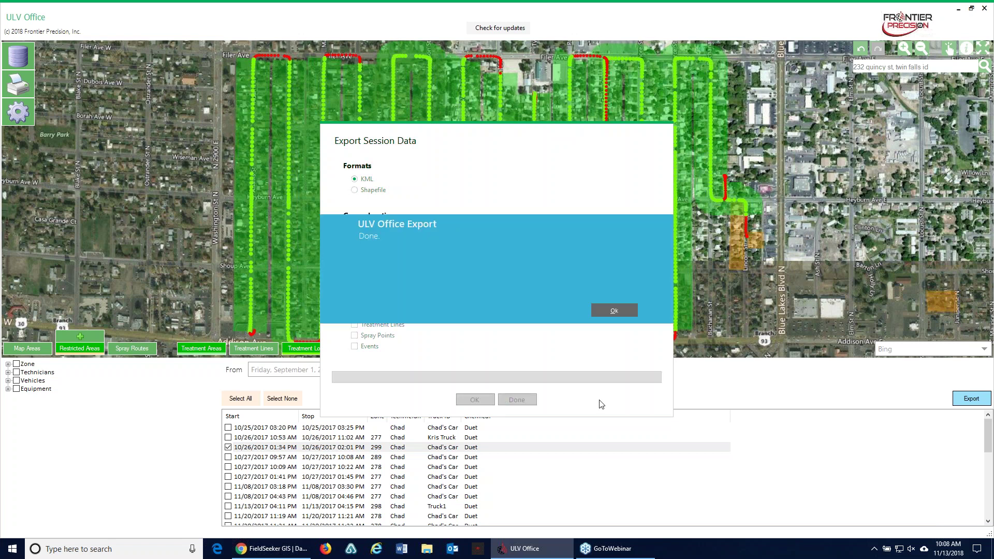
click(619, 311)
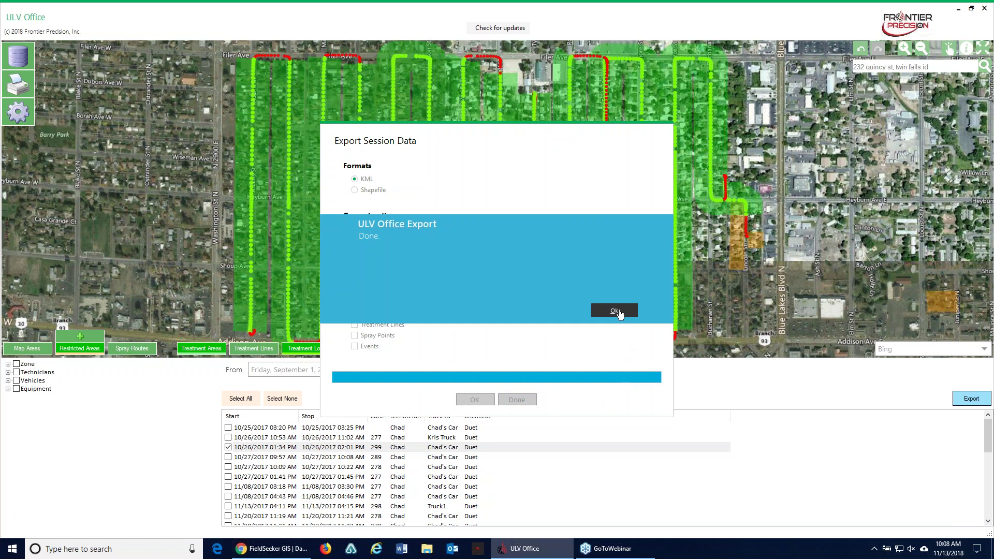
click(615, 311)
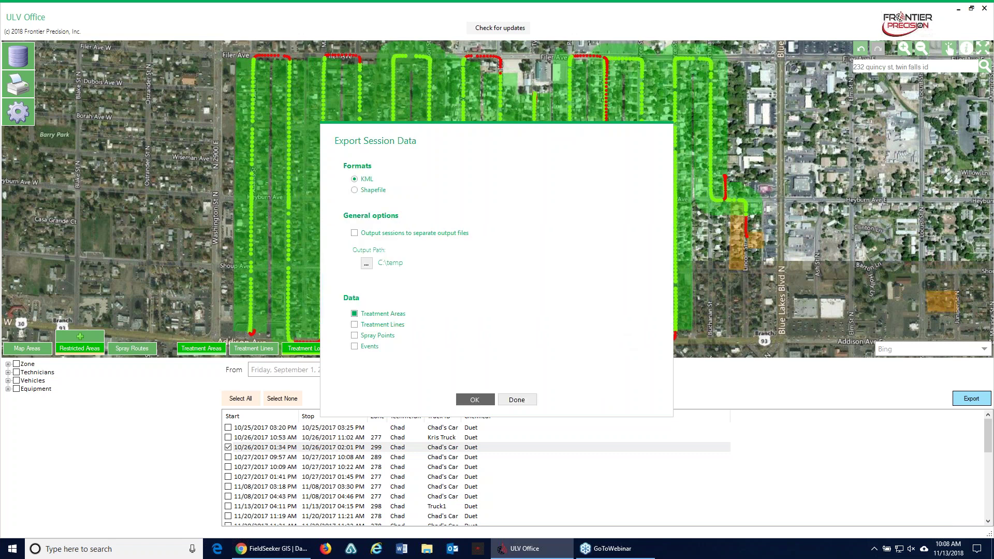
click(524, 403)
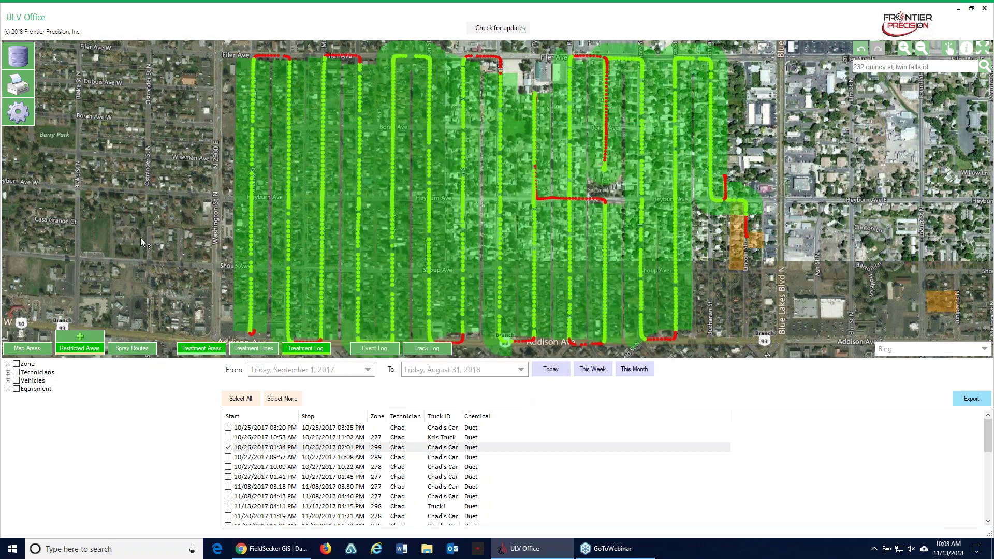
click(24, 113)
click(452, 156)
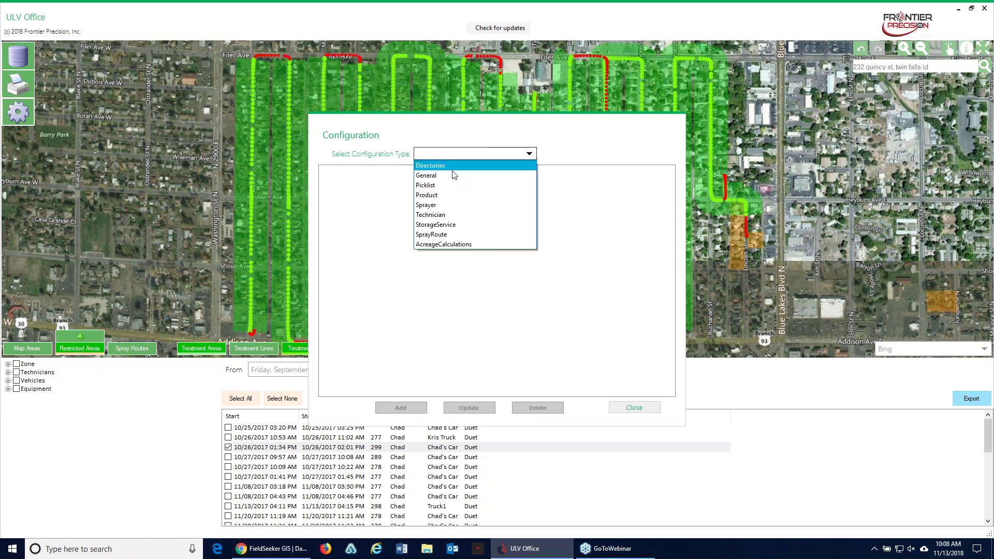
click(444, 214)
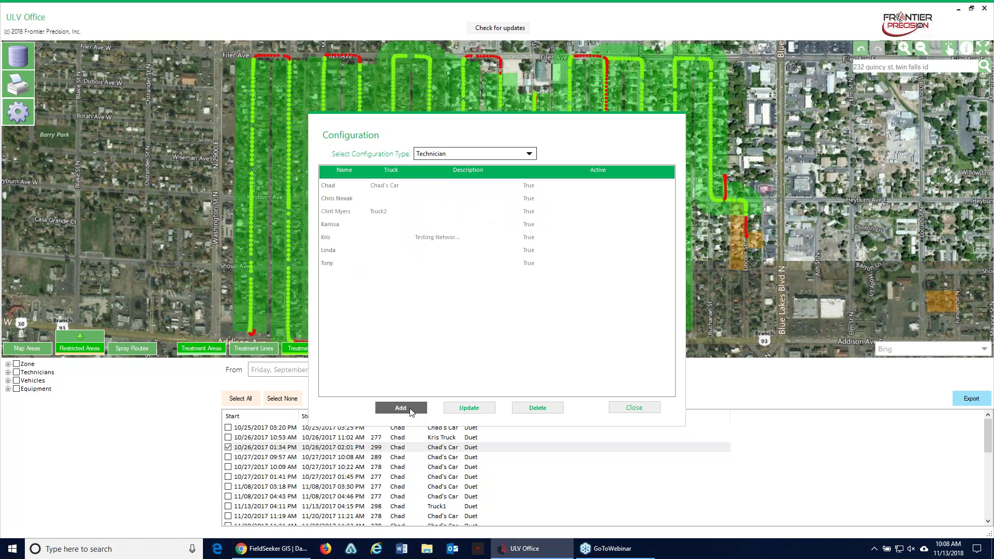
click(492, 154)
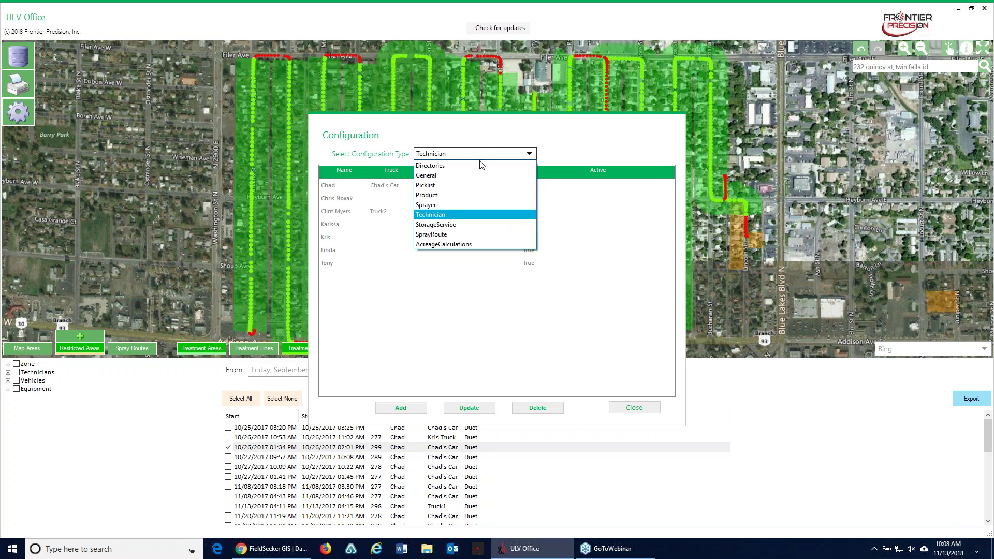
click(468, 199)
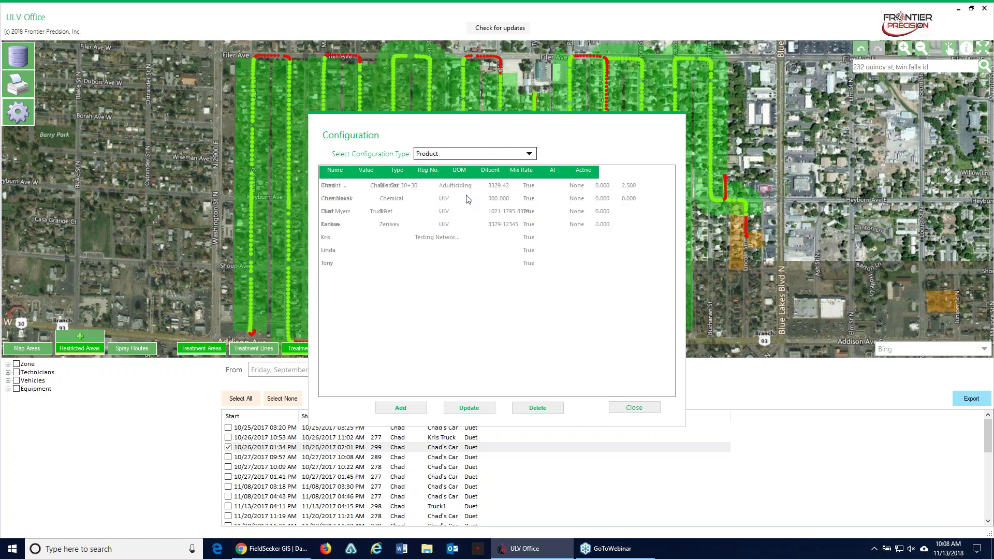
click(492, 154)
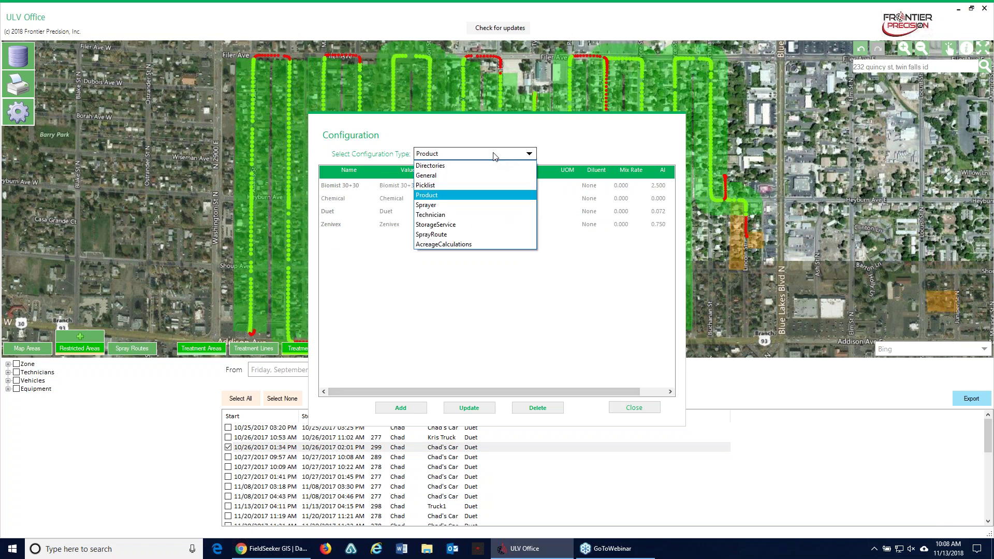
click(481, 184)
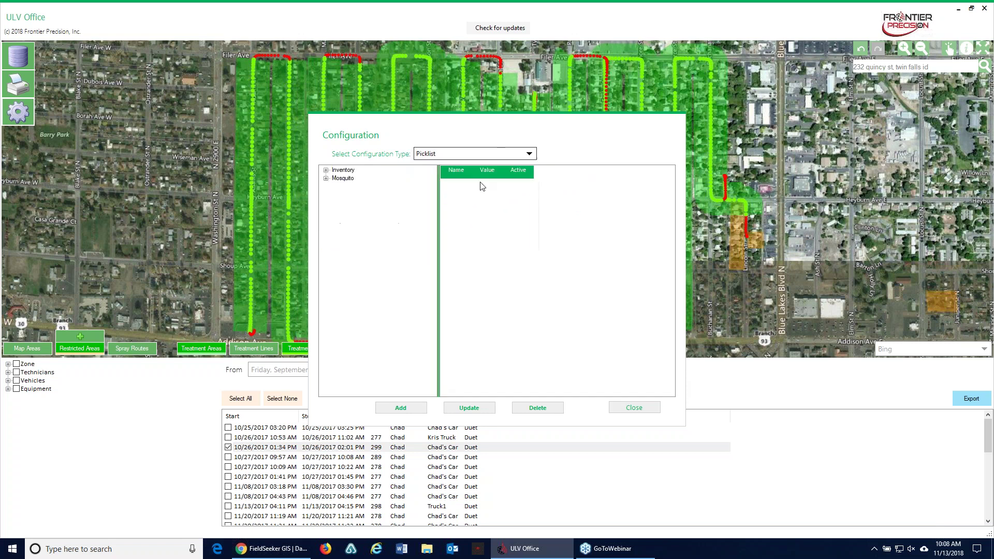
click(326, 178)
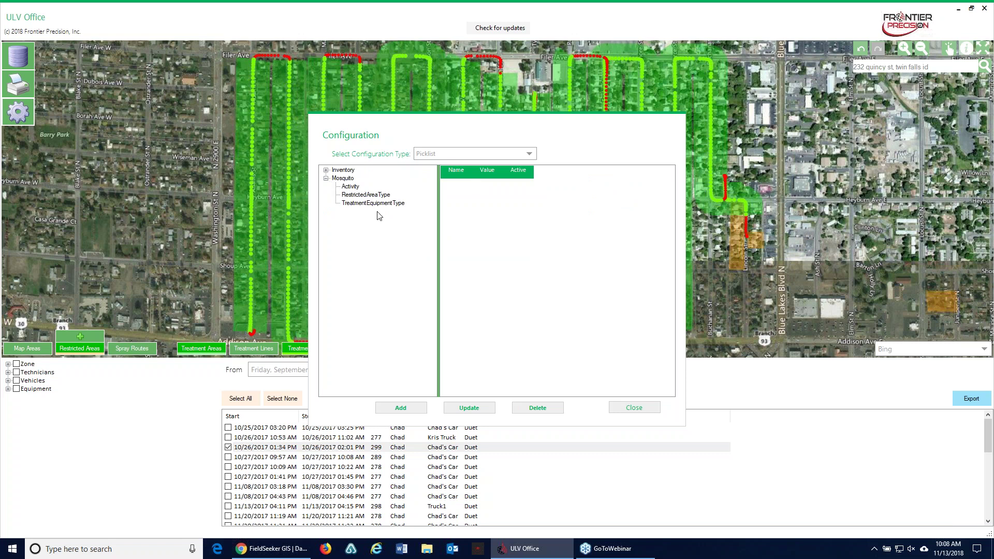
click(354, 195)
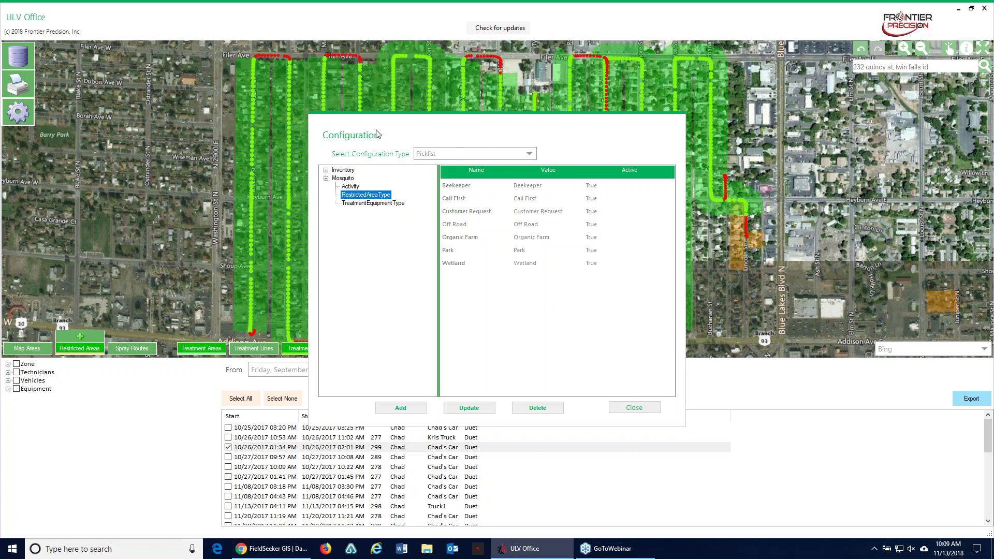
click(646, 414)
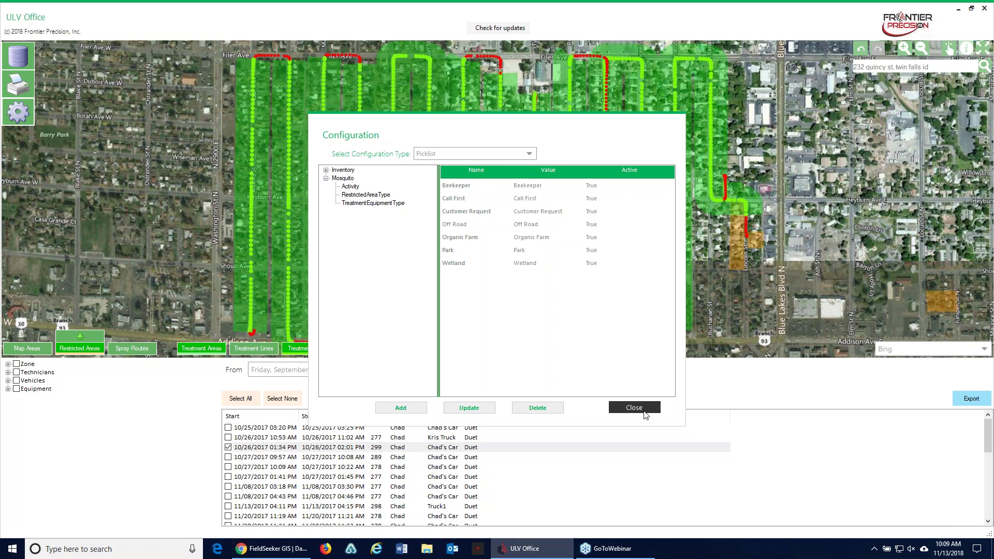
click(646, 414)
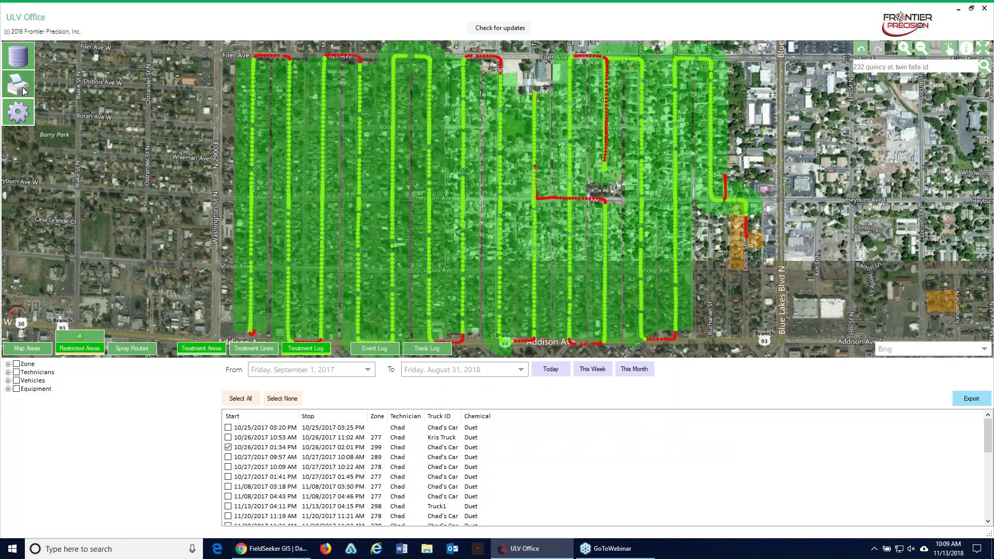
Step: Run Extract Data to build and upload the FieldSeeker ULV GeoPackage, glance at Utilities, then close Data Operations
click(24, 60)
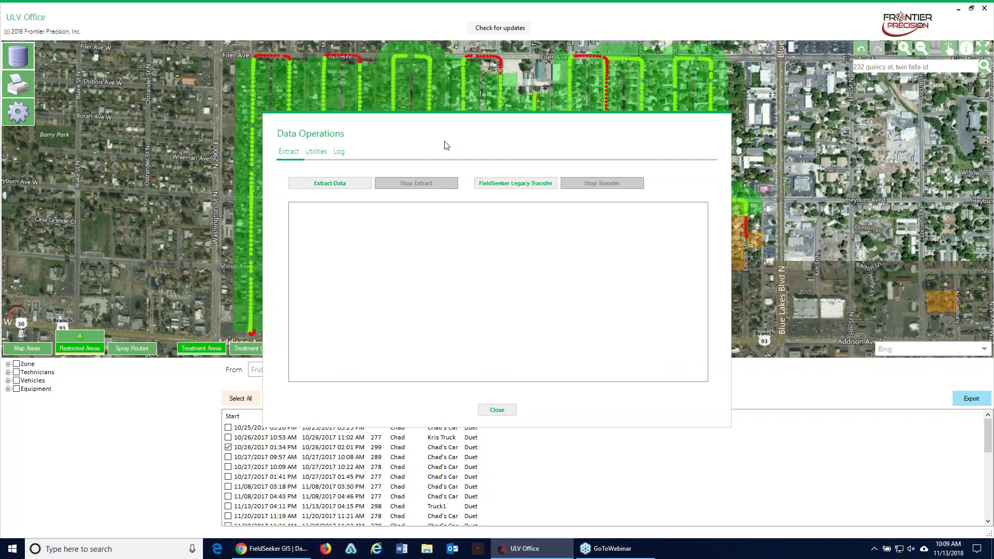
click(336, 185)
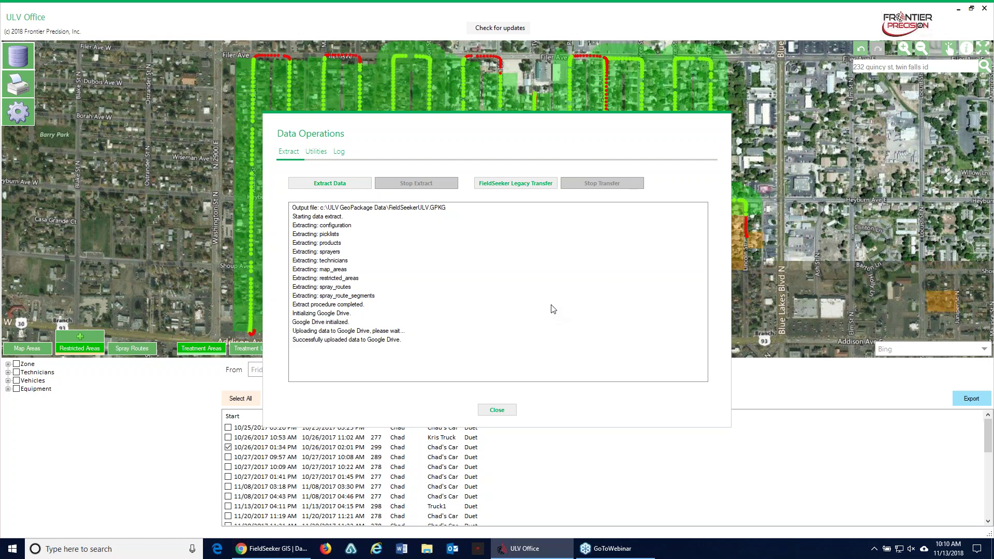
click(315, 153)
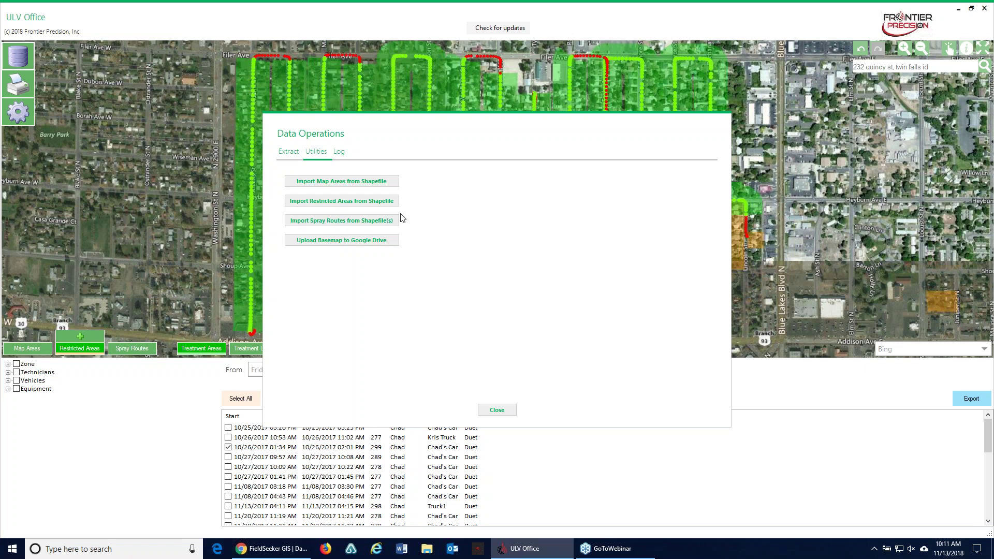
click(505, 413)
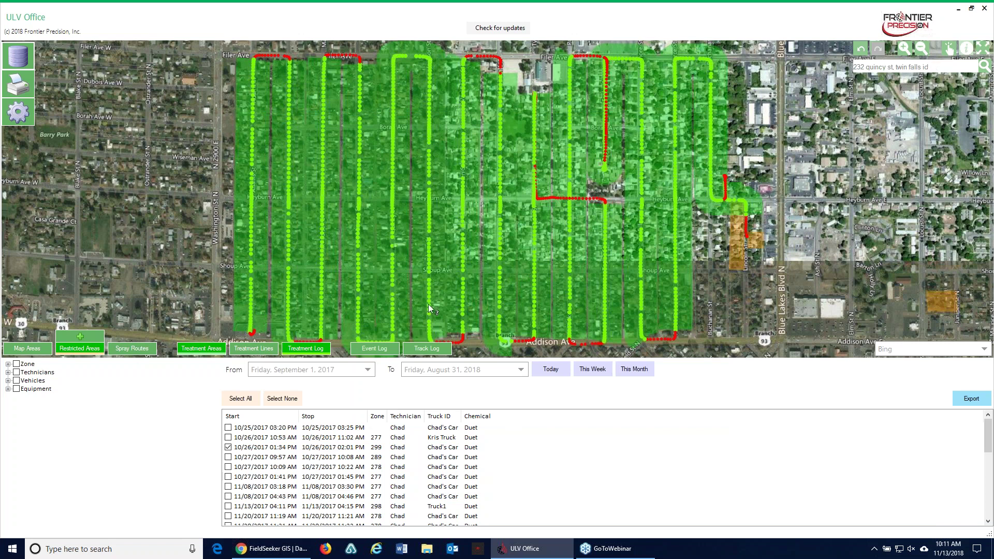
Step: Hide the Treatment Log and Treatment Areas layers and zoom to the searched address
click(304, 350)
click(224, 350)
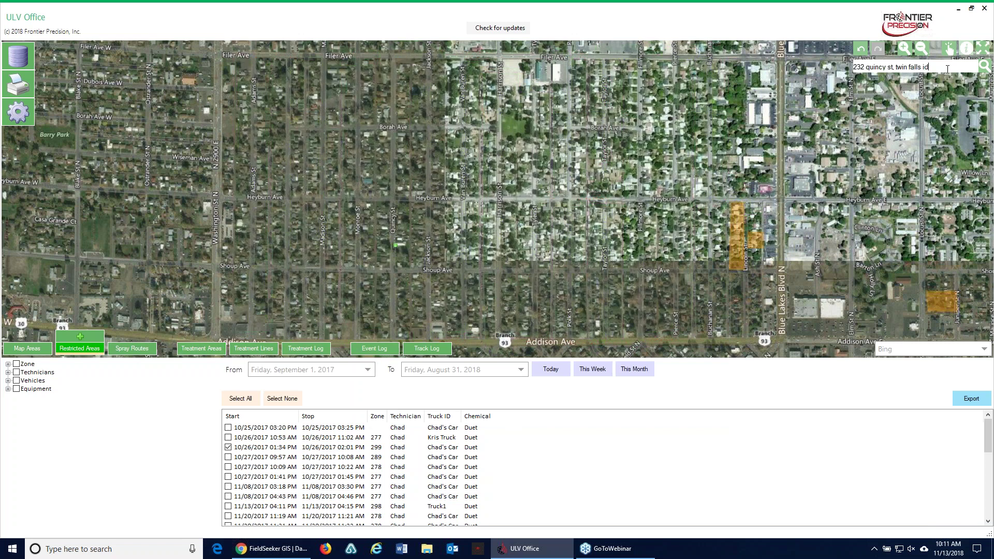
key(Return)
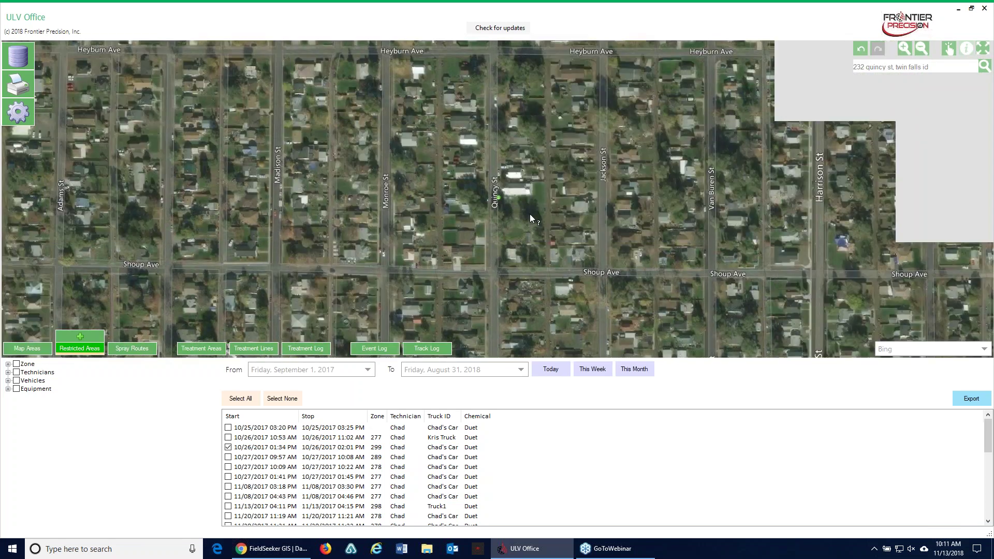
Step: Draw a four-corner restricted area polygon beside Quincy St
click(80, 350)
click(81, 350)
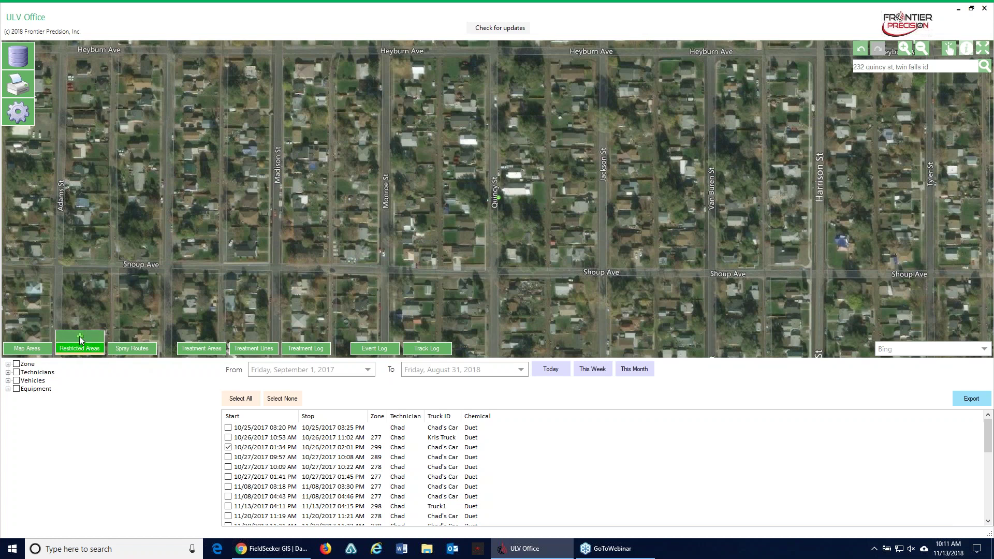
click(499, 180)
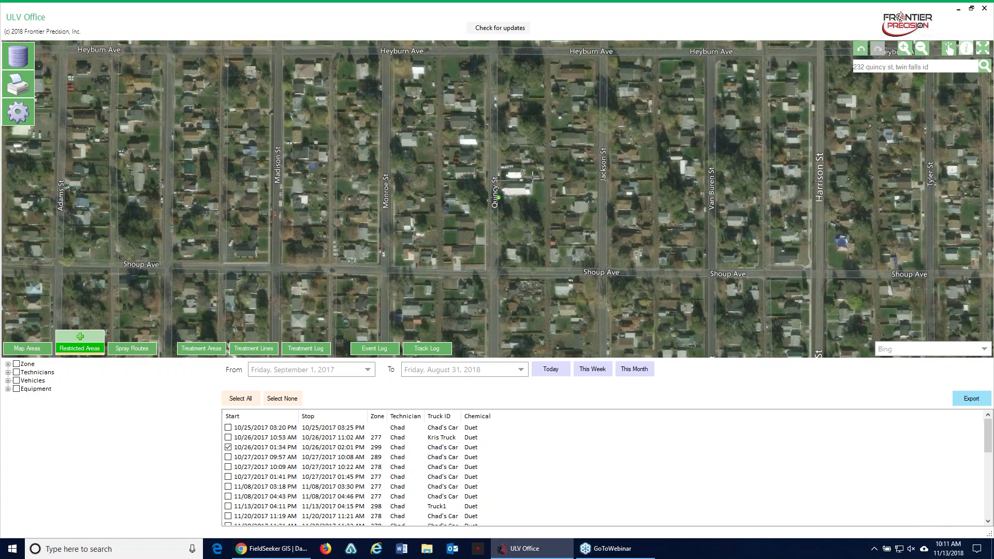
click(547, 180)
click(547, 217)
click(496, 217)
double_click(495, 180)
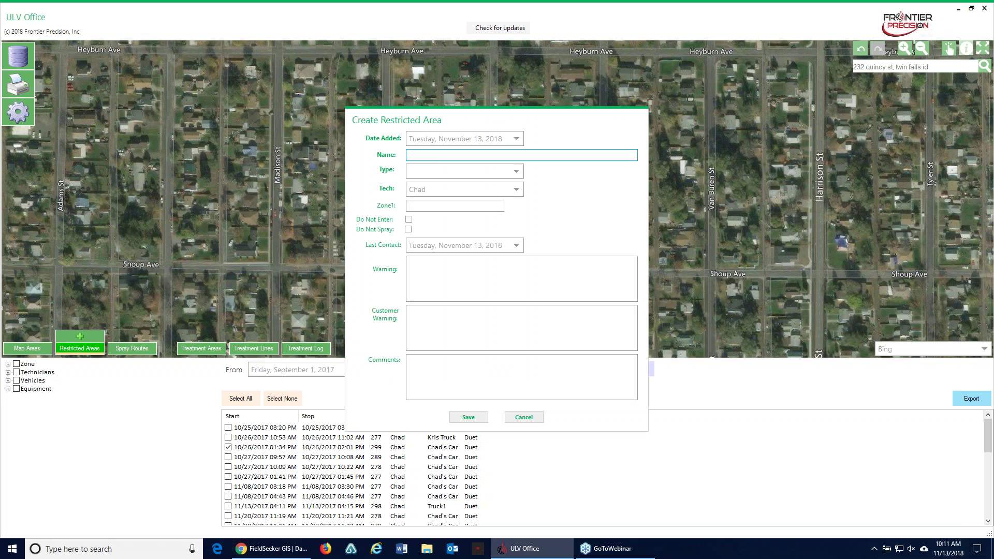
Step: Name the area after the requester, type Customer Request, warning 'Organic crops - do not spray', and save
text(Joe Smith)
key(Tab)
click(513, 173)
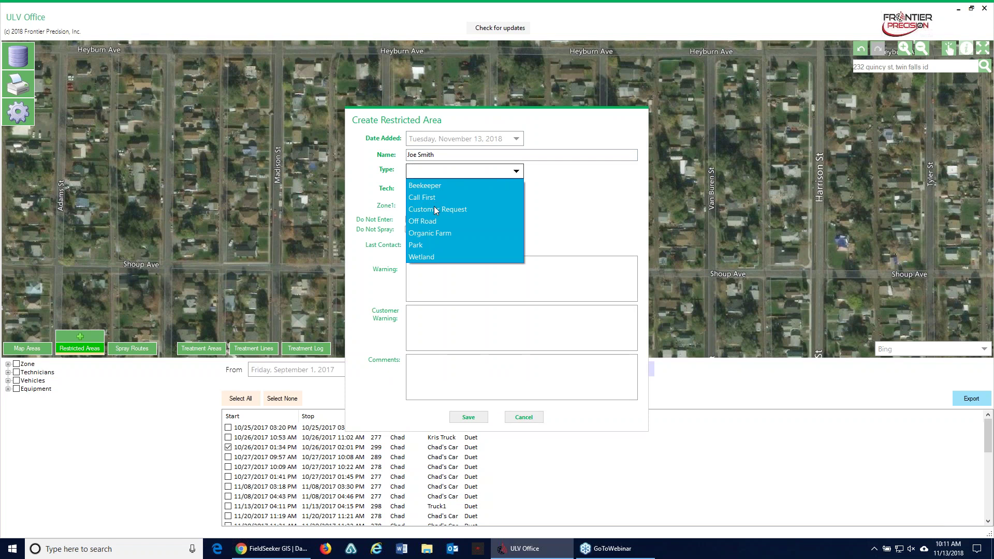
click(436, 209)
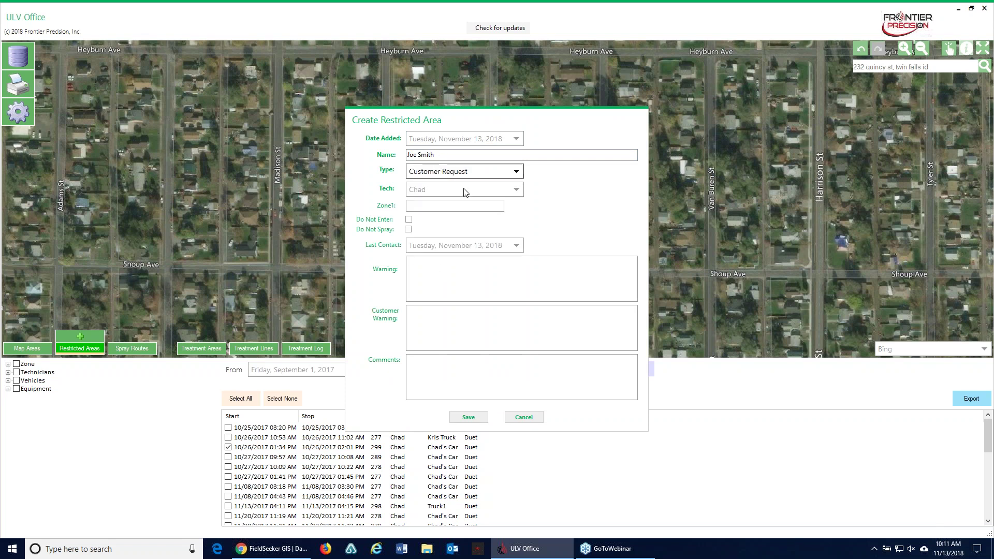
click(468, 280)
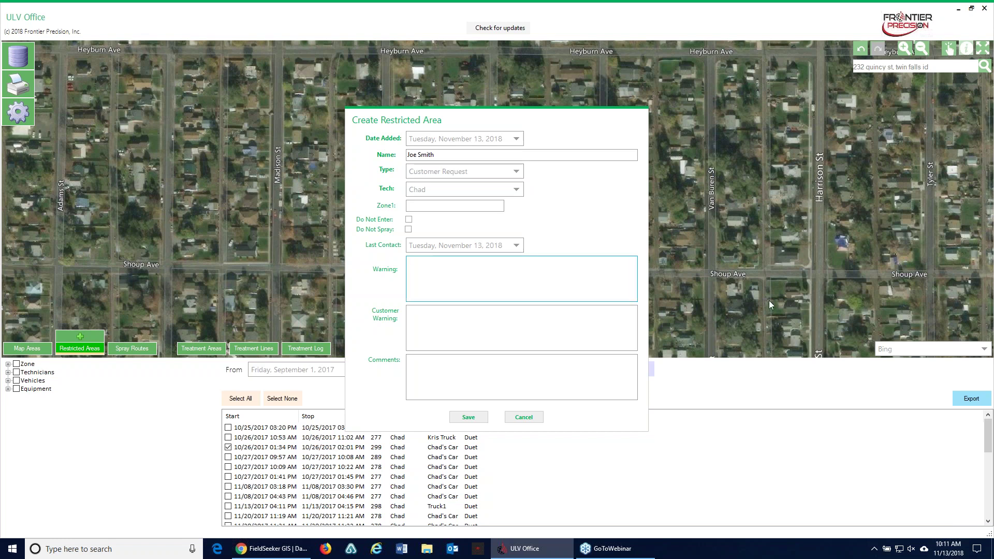
text(Organic crops - do not spray)
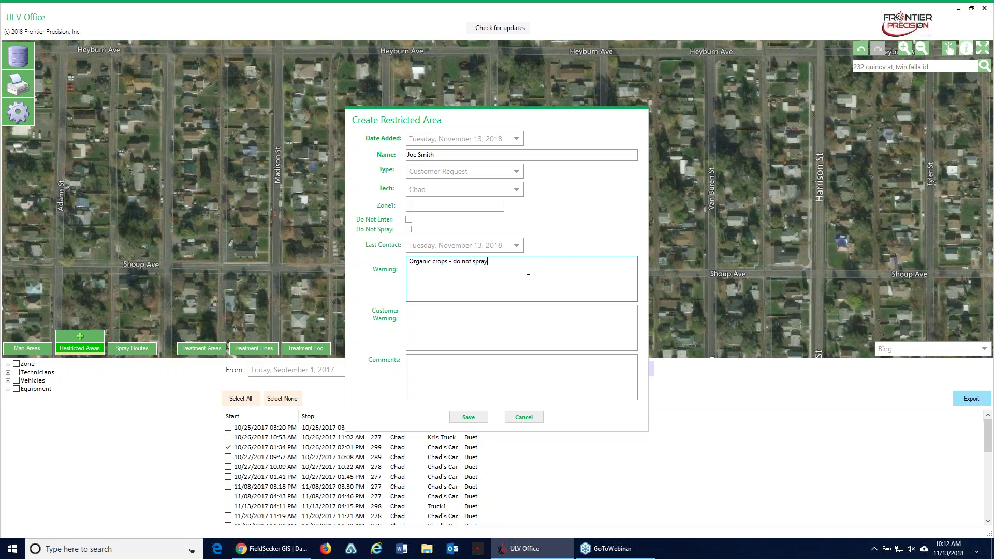
click(469, 417)
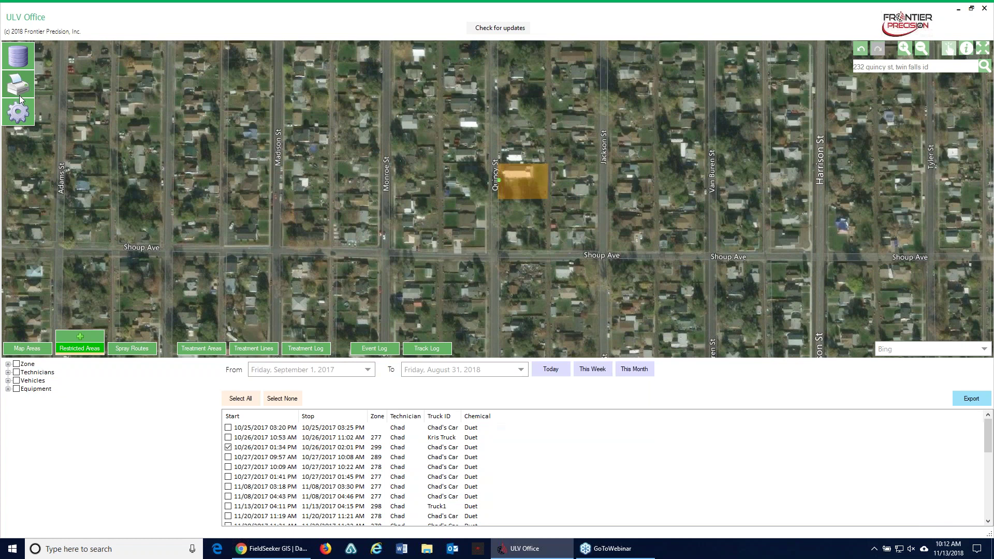
click(15, 66)
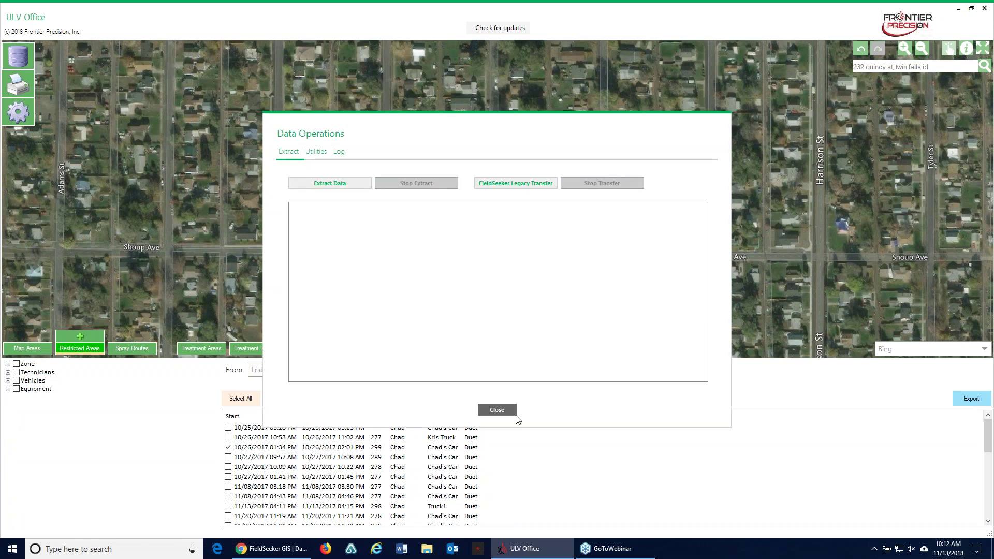
click(497, 410)
scroll(534, 263, down, 1)
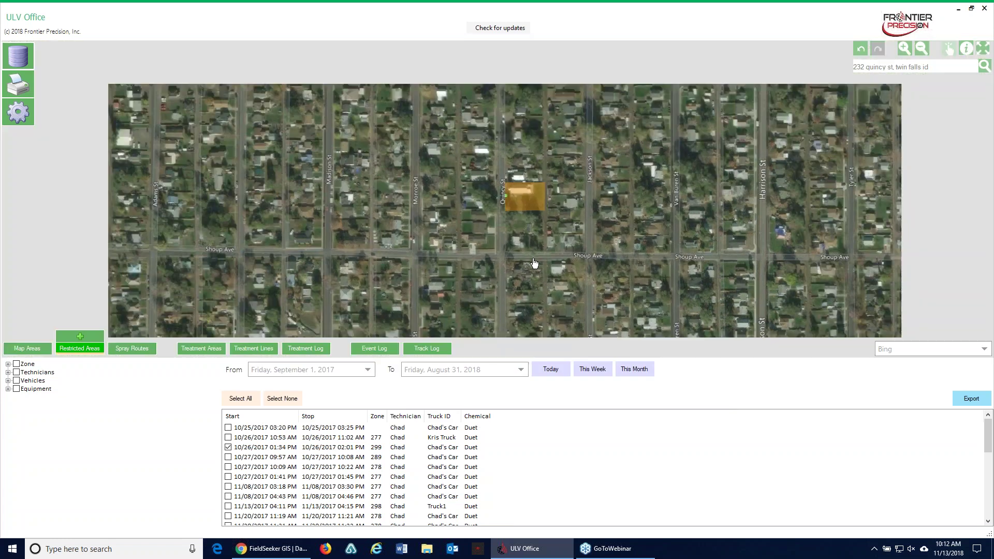
scroll(513, 274, down, 1)
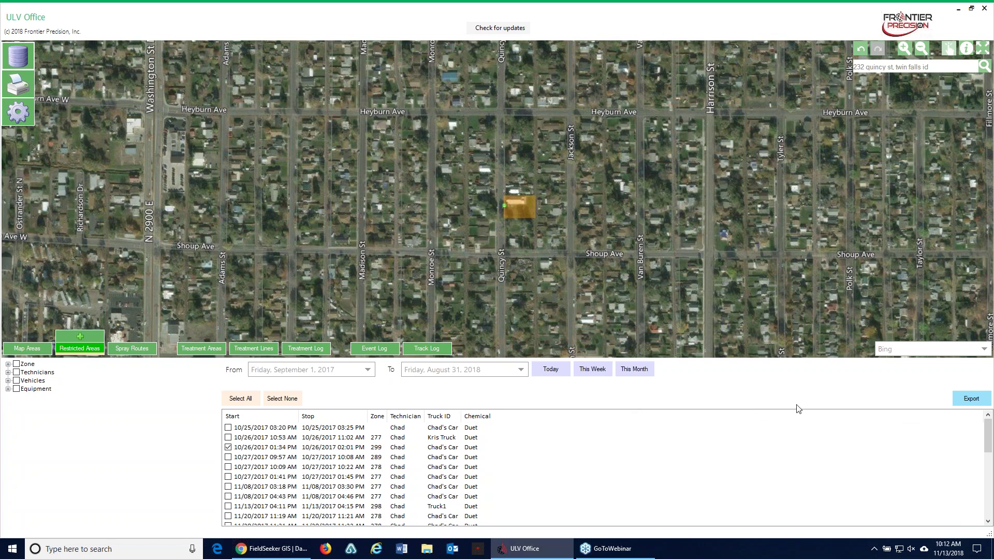
Step: Open the Export Session Data settings and close them without exporting
click(971, 400)
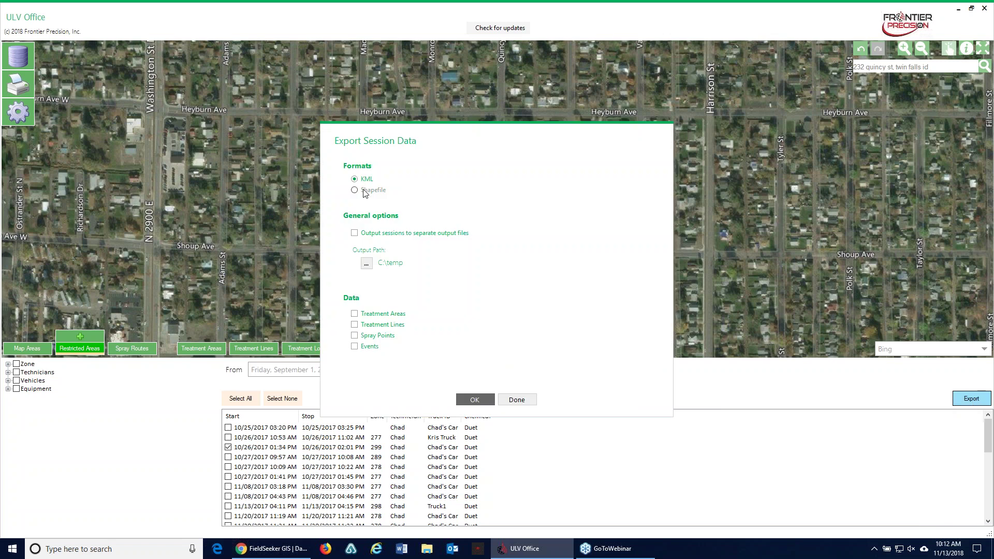
click(522, 404)
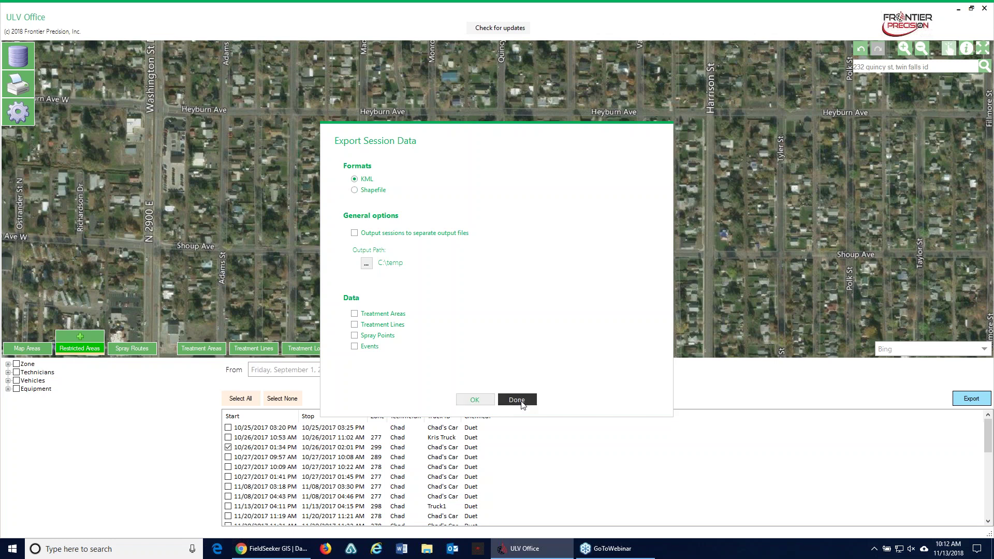
click(517, 402)
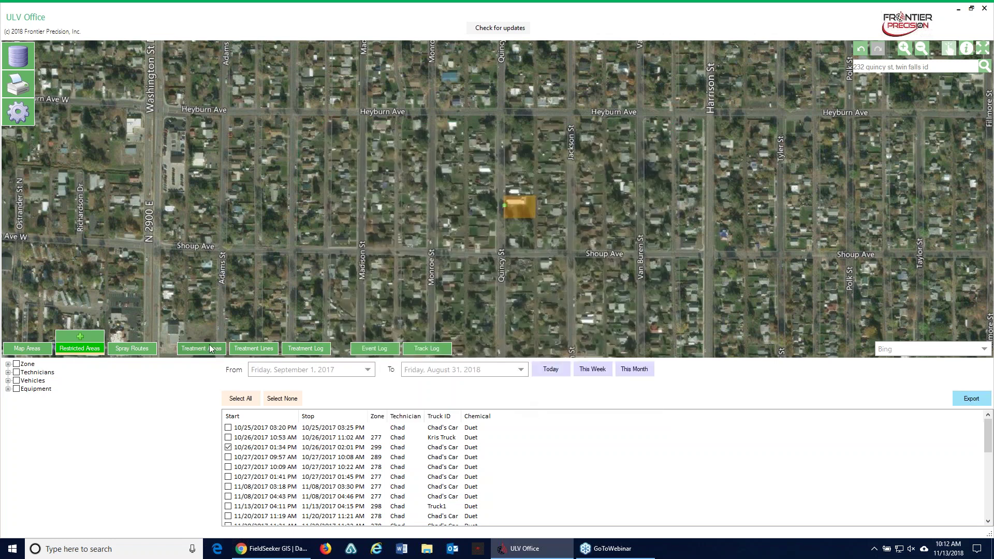
Step: Show the Treatment Log spray lines and zoom out and pan to frame the sprayed neighbourhood, exporting nothing
click(290, 351)
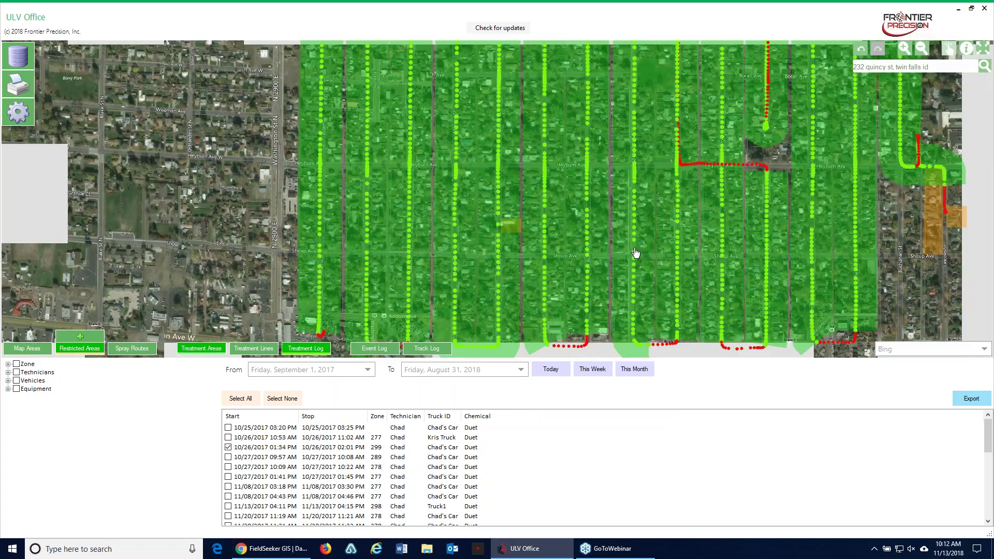
scroll(636, 253, down, 1)
scroll(725, 252, down, 1)
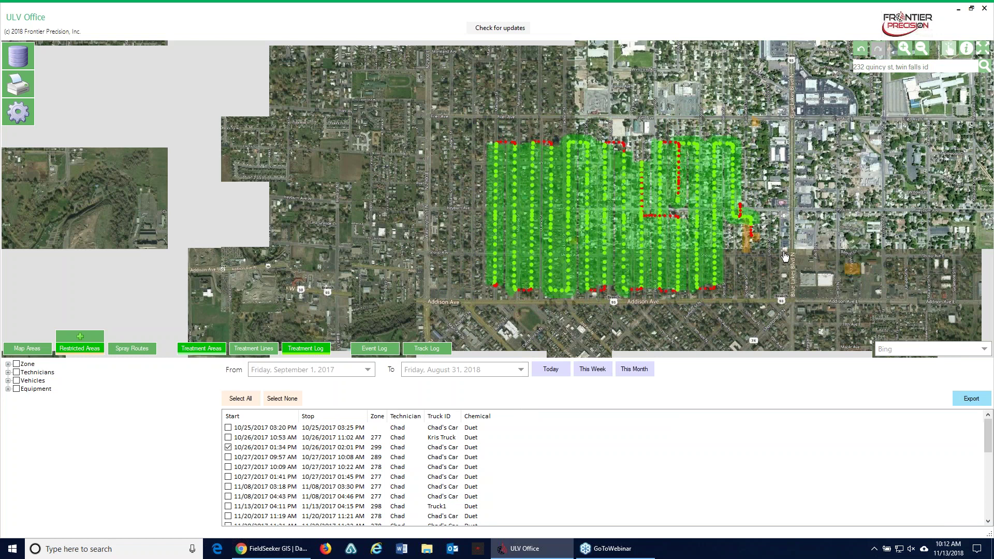
drag(455, 254, 367, 250)
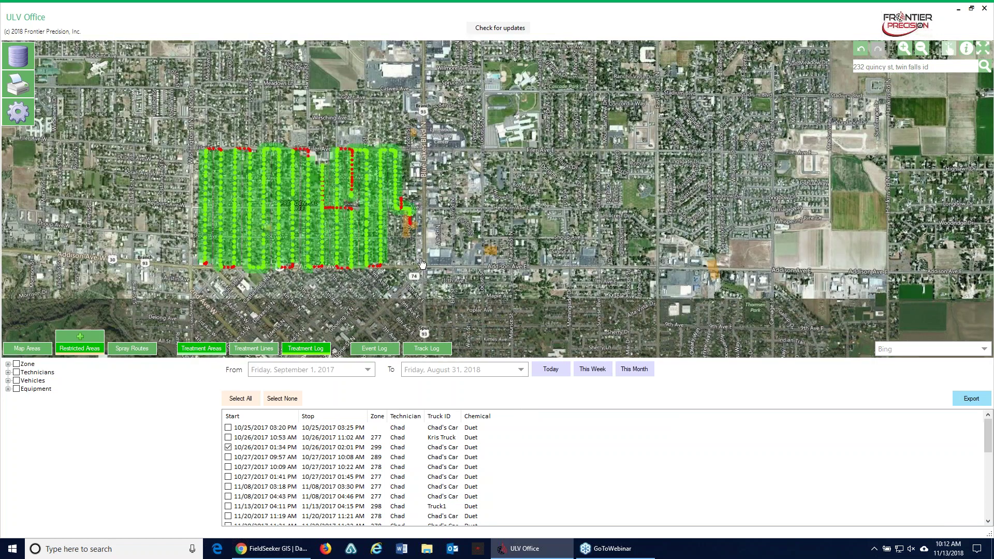
click(973, 399)
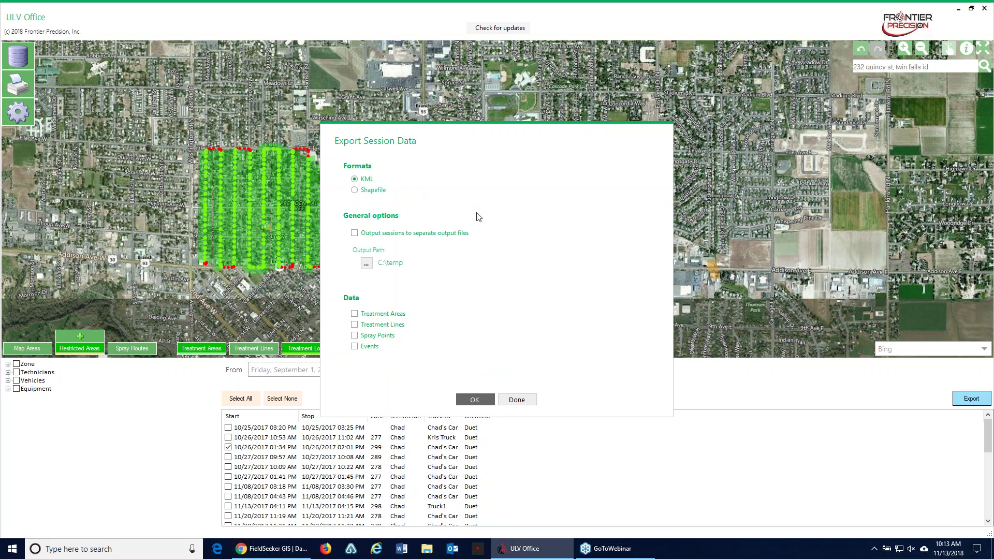
click(525, 402)
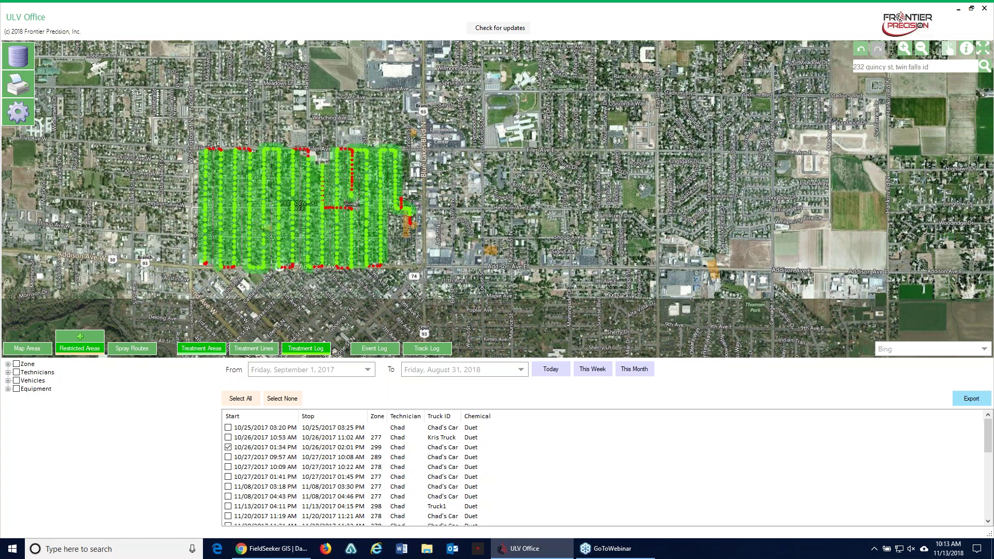
Step: Switch to the browser with the FieldSeeker ULV App and maximize it
key(alt+Tab)
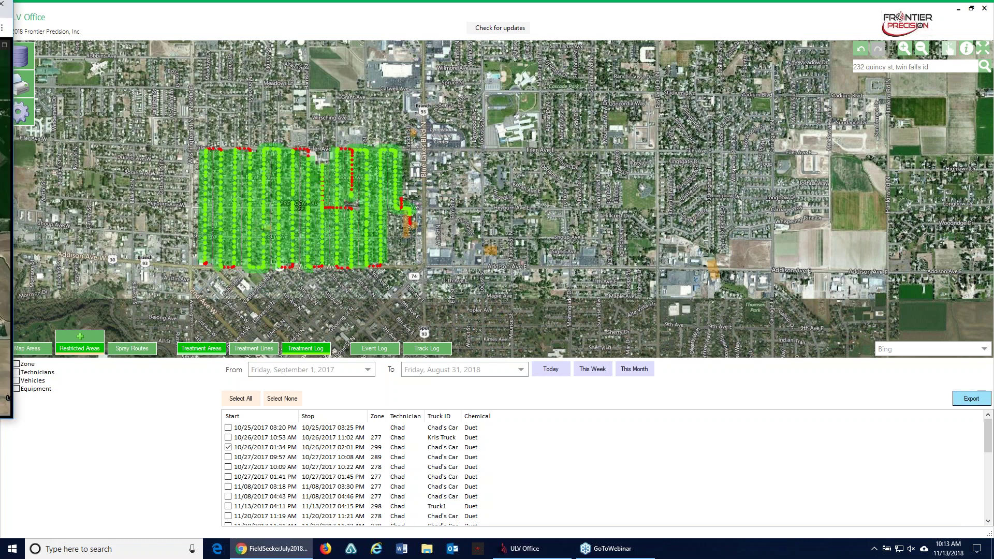
drag(104, 10, 440, 19)
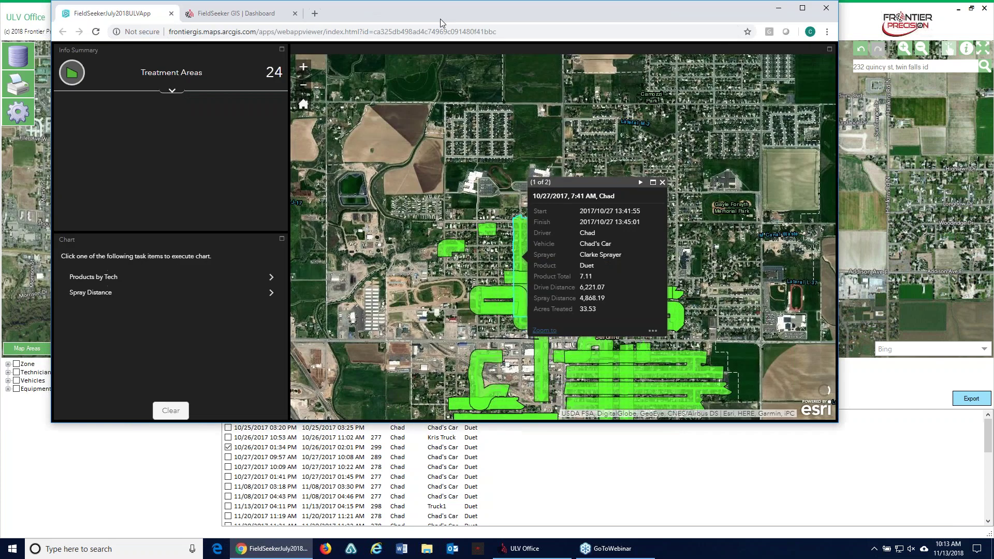
double_click(439, 19)
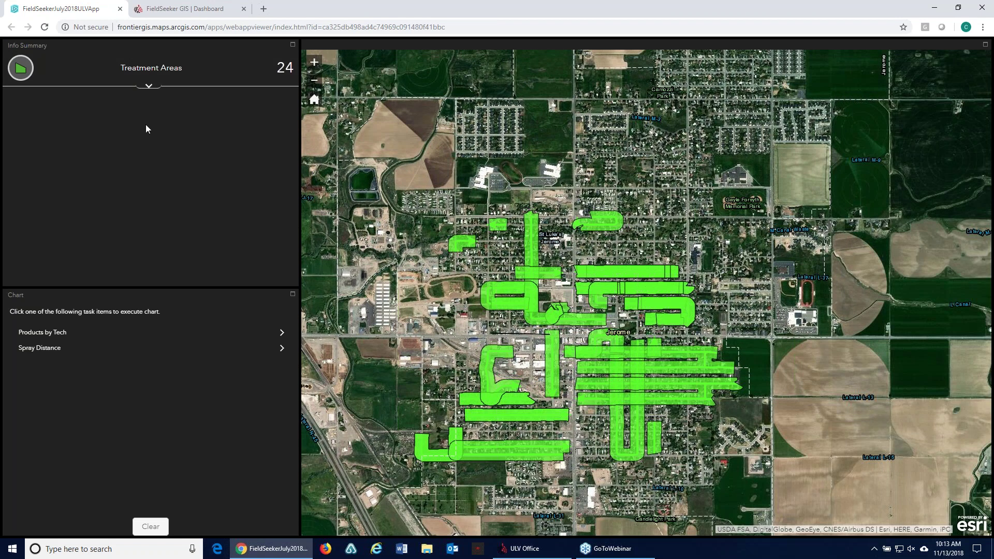
Step: Expand Treatment Areas by technician and view the 10/27/2017 and 11/20/2017 treatment details
click(149, 85)
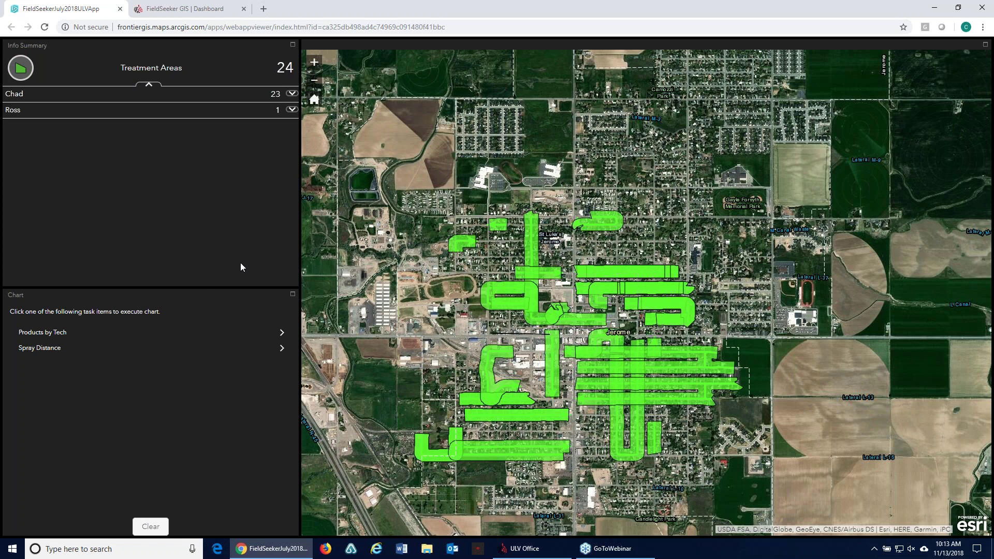
click(612, 276)
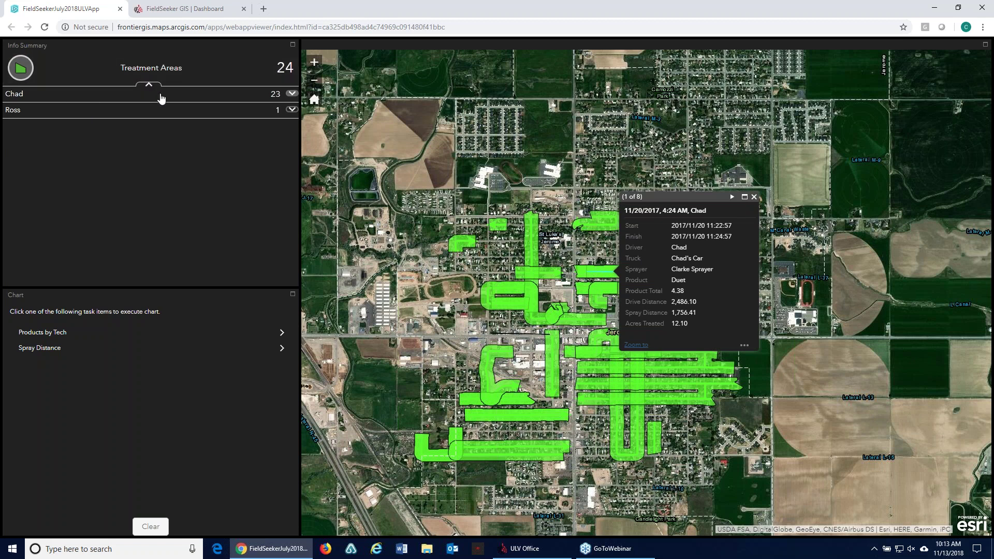
click(291, 94)
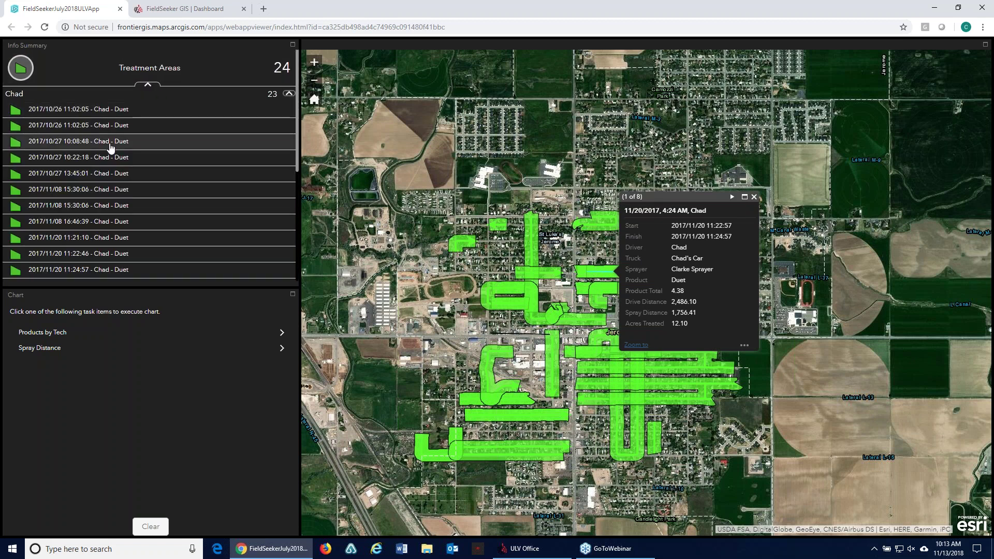
click(110, 144)
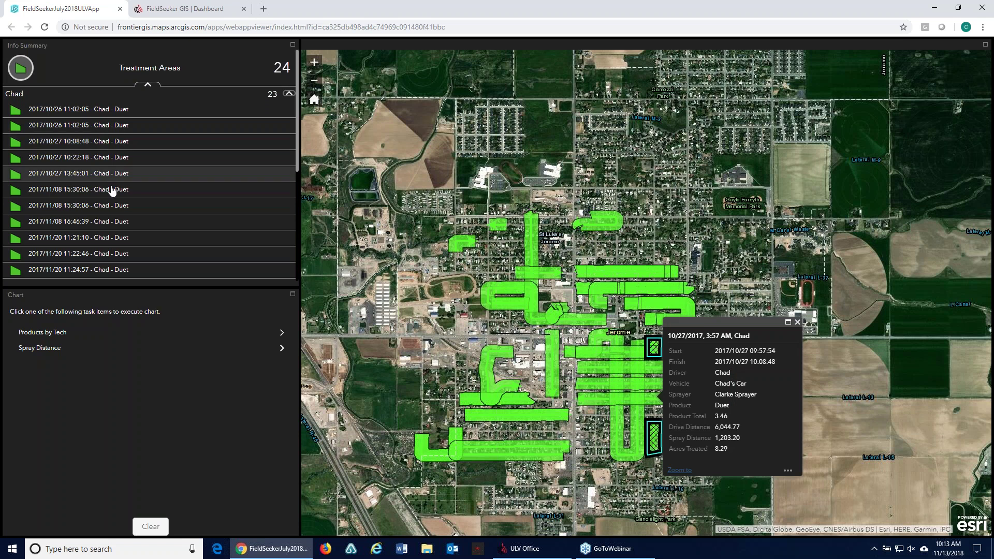
click(104, 237)
click(88, 254)
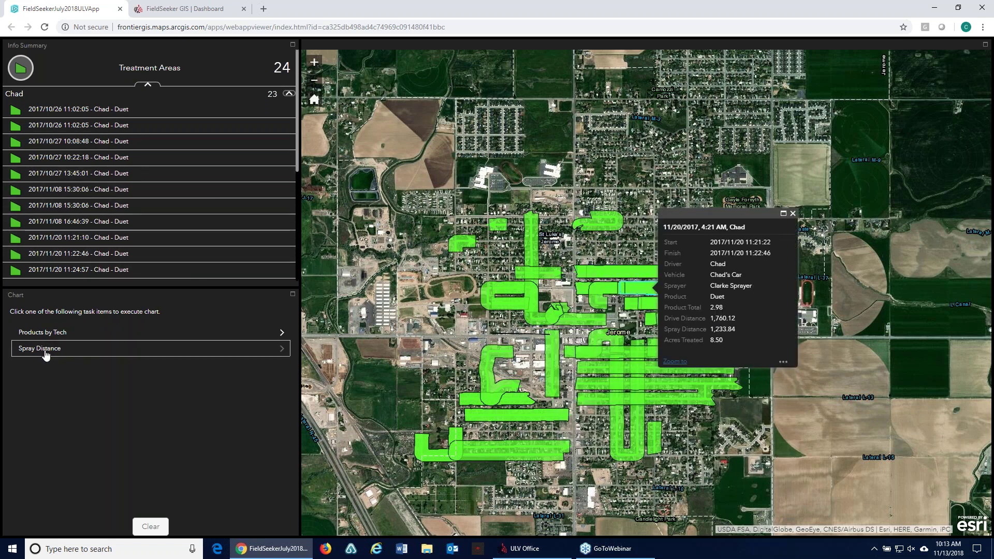
Step: Run the Spray Distance and Products by Tech charts, then return to ULV Office
click(282, 349)
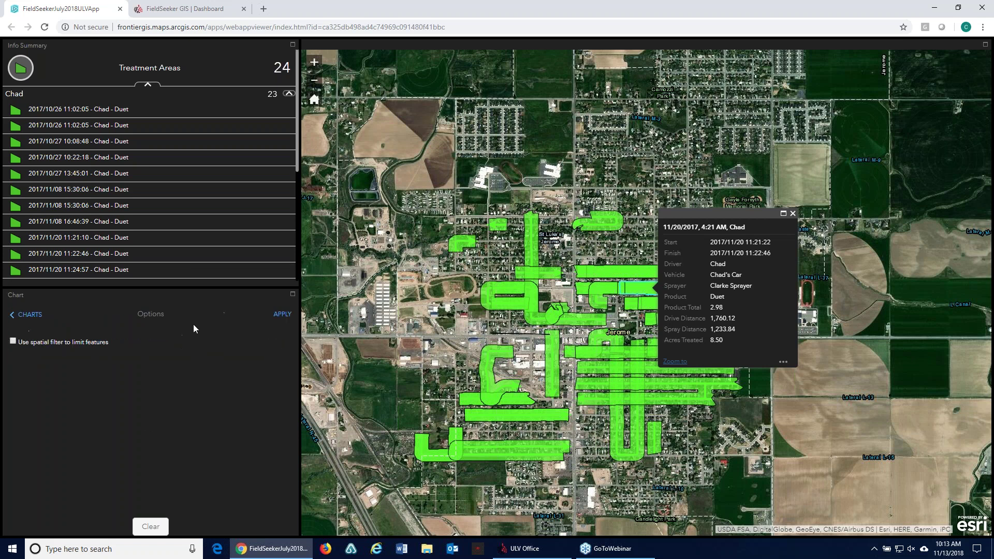
click(288, 317)
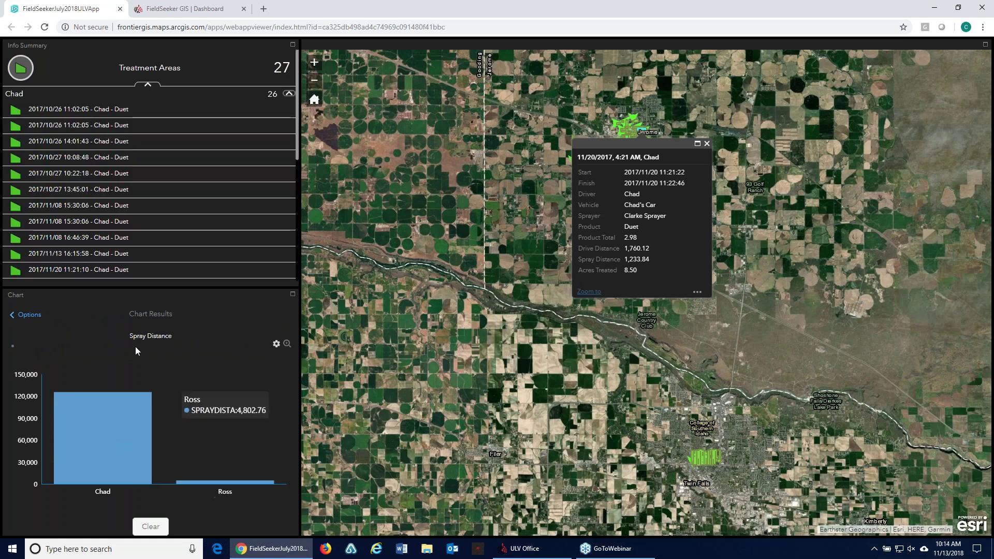
click(17, 316)
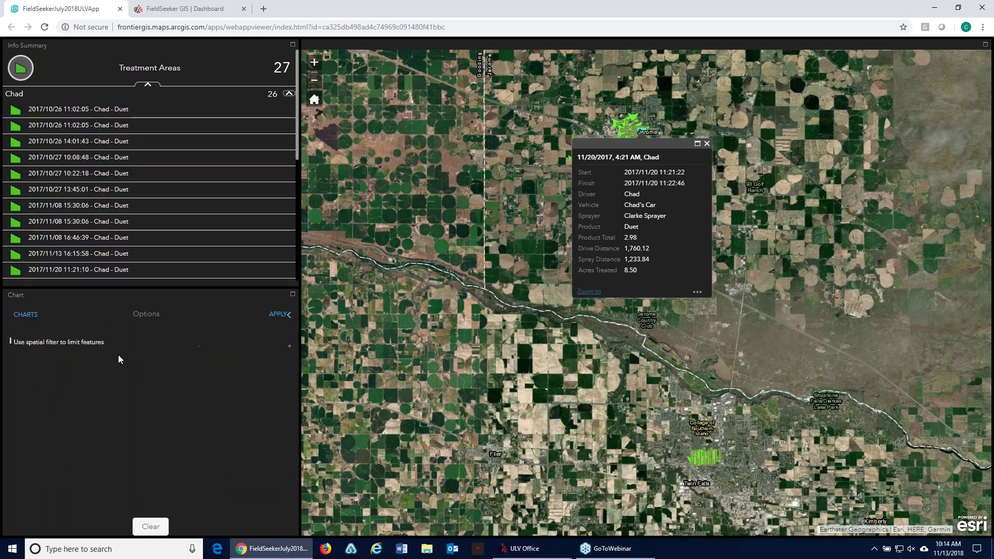
click(17, 316)
click(67, 332)
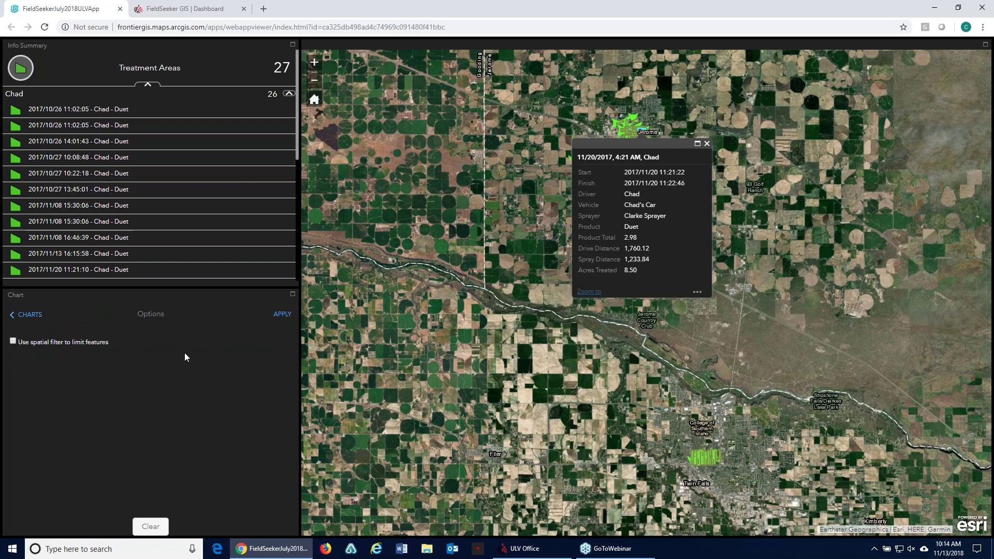
click(282, 314)
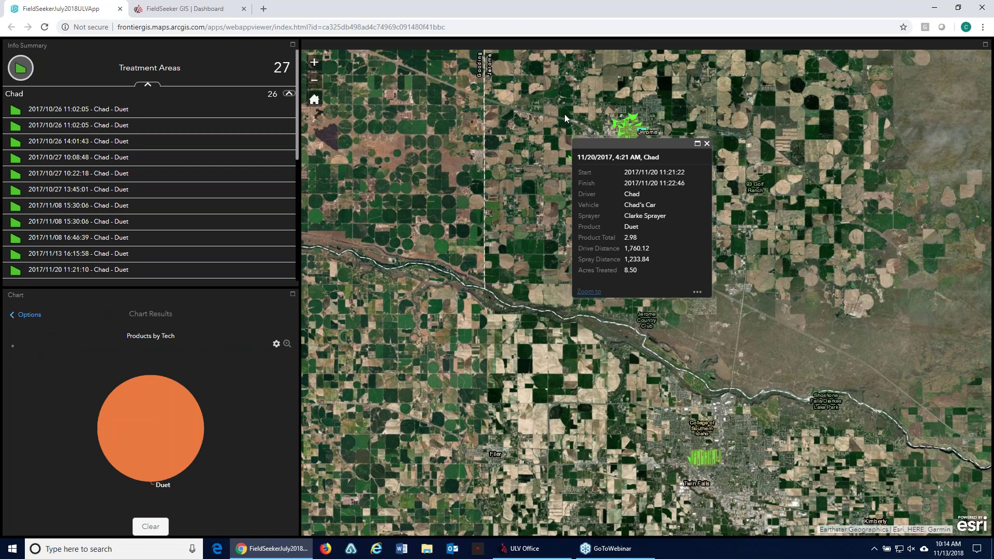
click(553, 554)
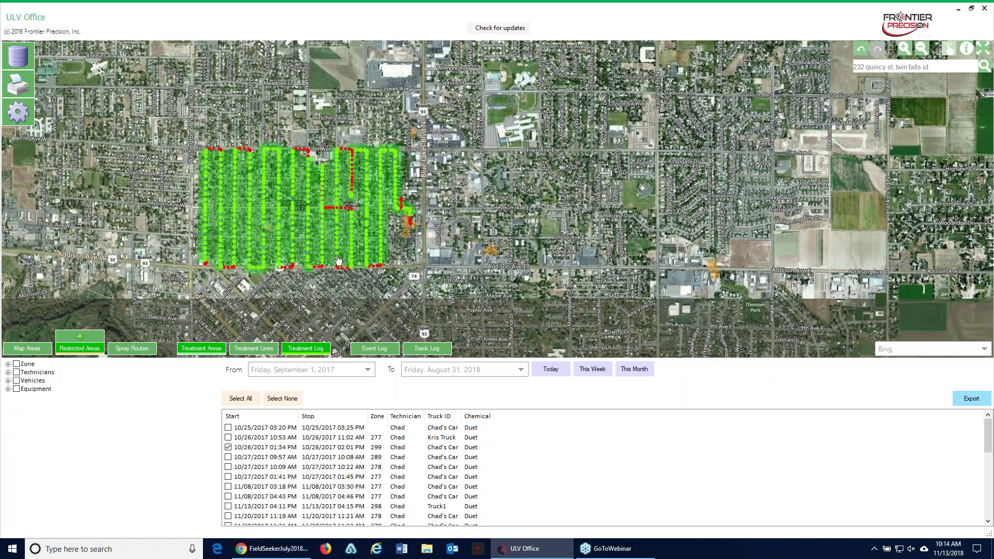
Step: Back in the browser, open the FieldSeeker GIS map from the Dashboard page
click(279, 556)
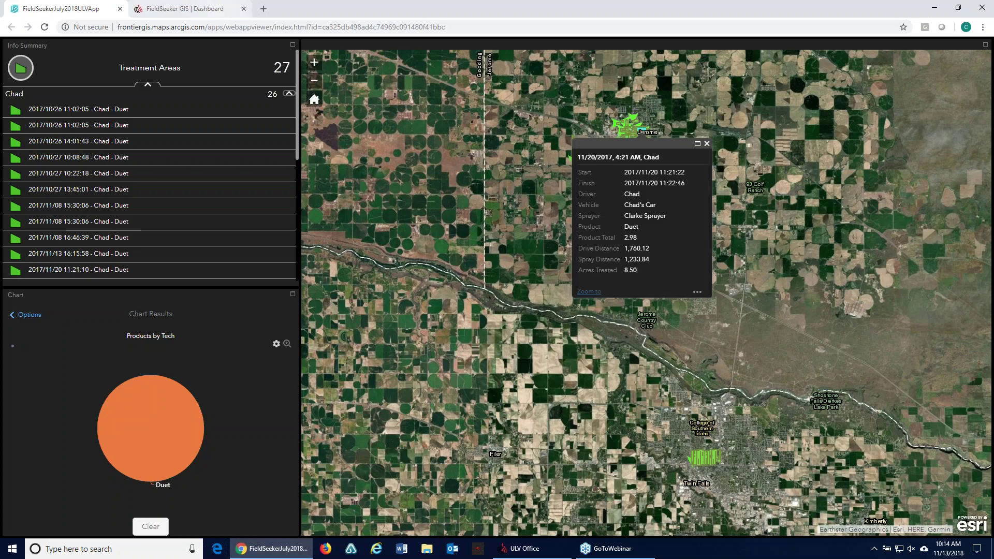
click(202, 11)
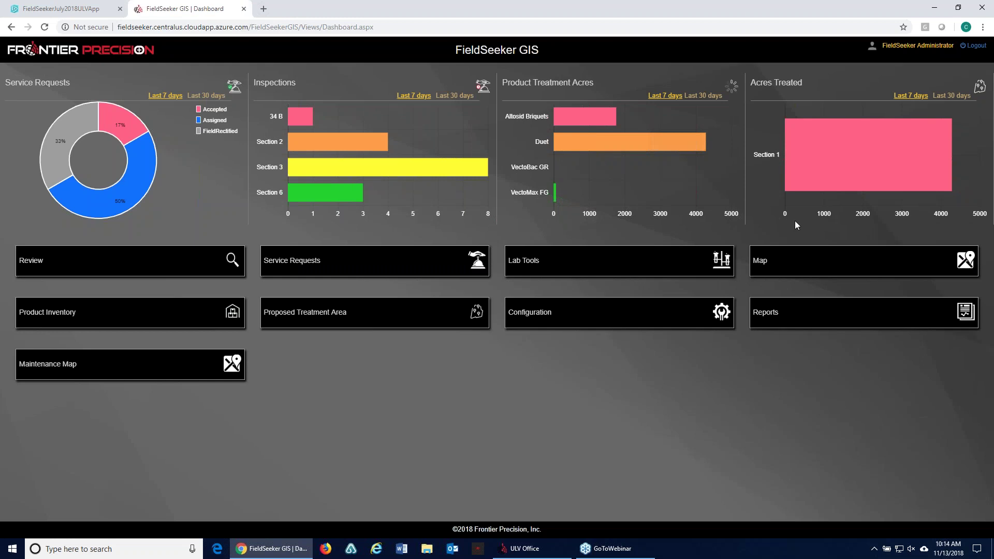
click(802, 267)
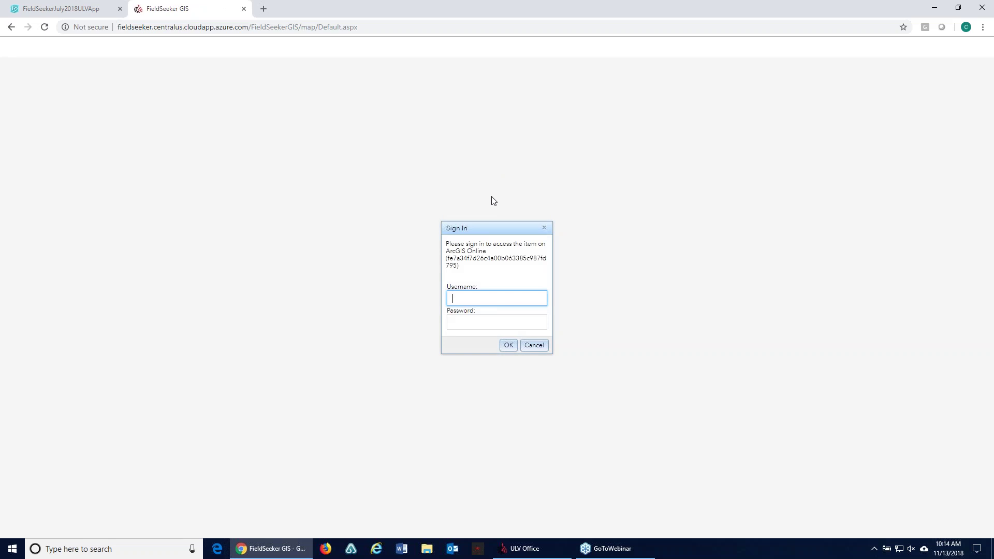
Step: Sign in with the administrator username and password, then view the 8/17/2018 treatment area's details
text(FSAdministrator)
key(Tab)
text(••••••••)
key(Return)
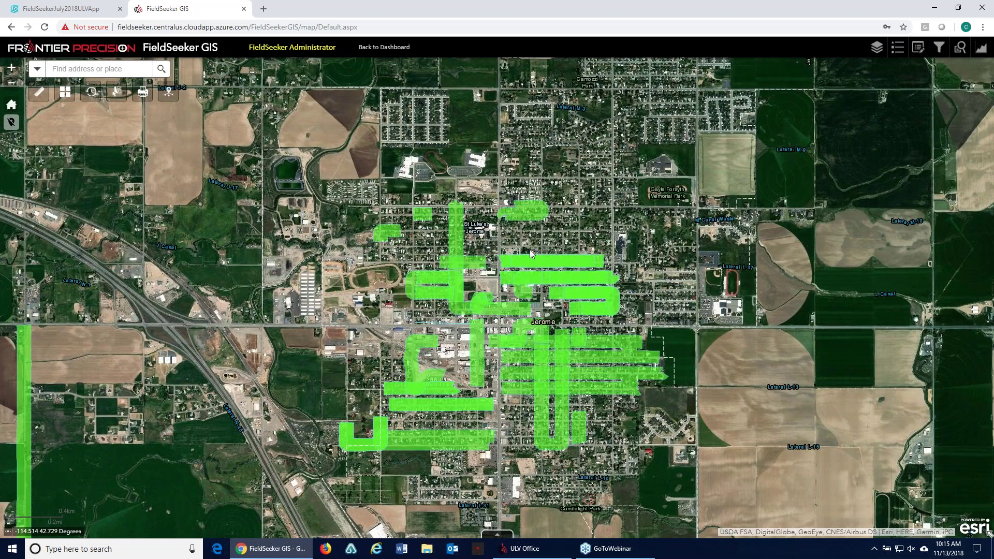
click(455, 265)
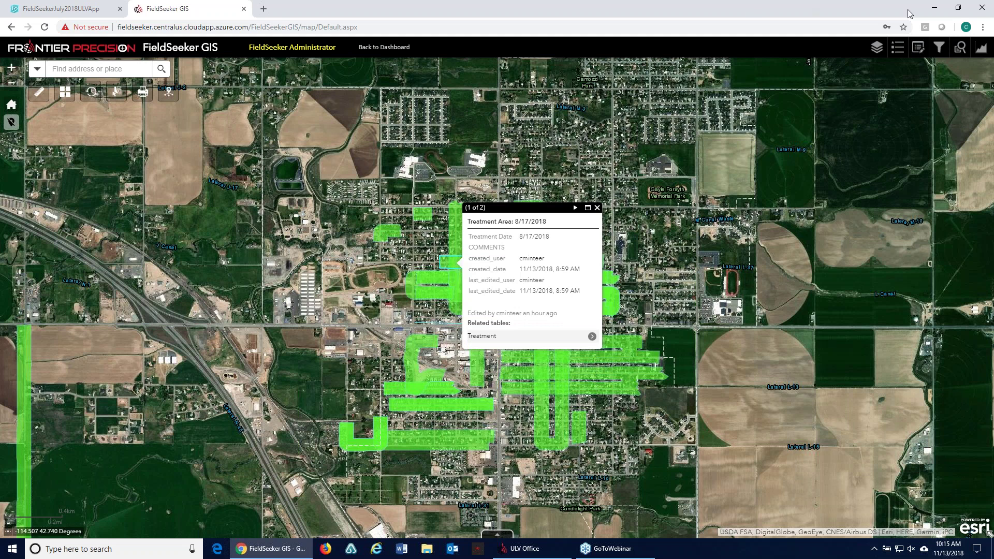
click(940, 10)
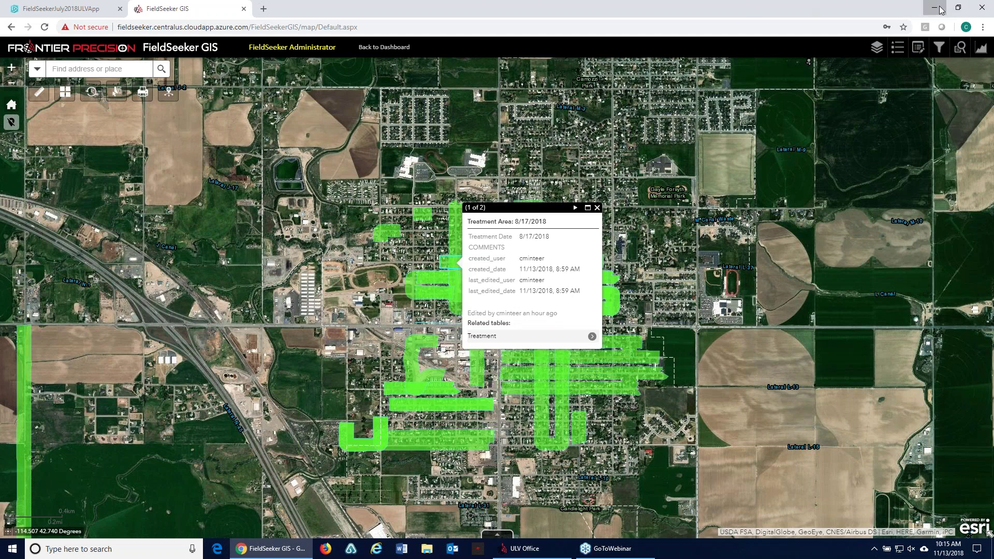